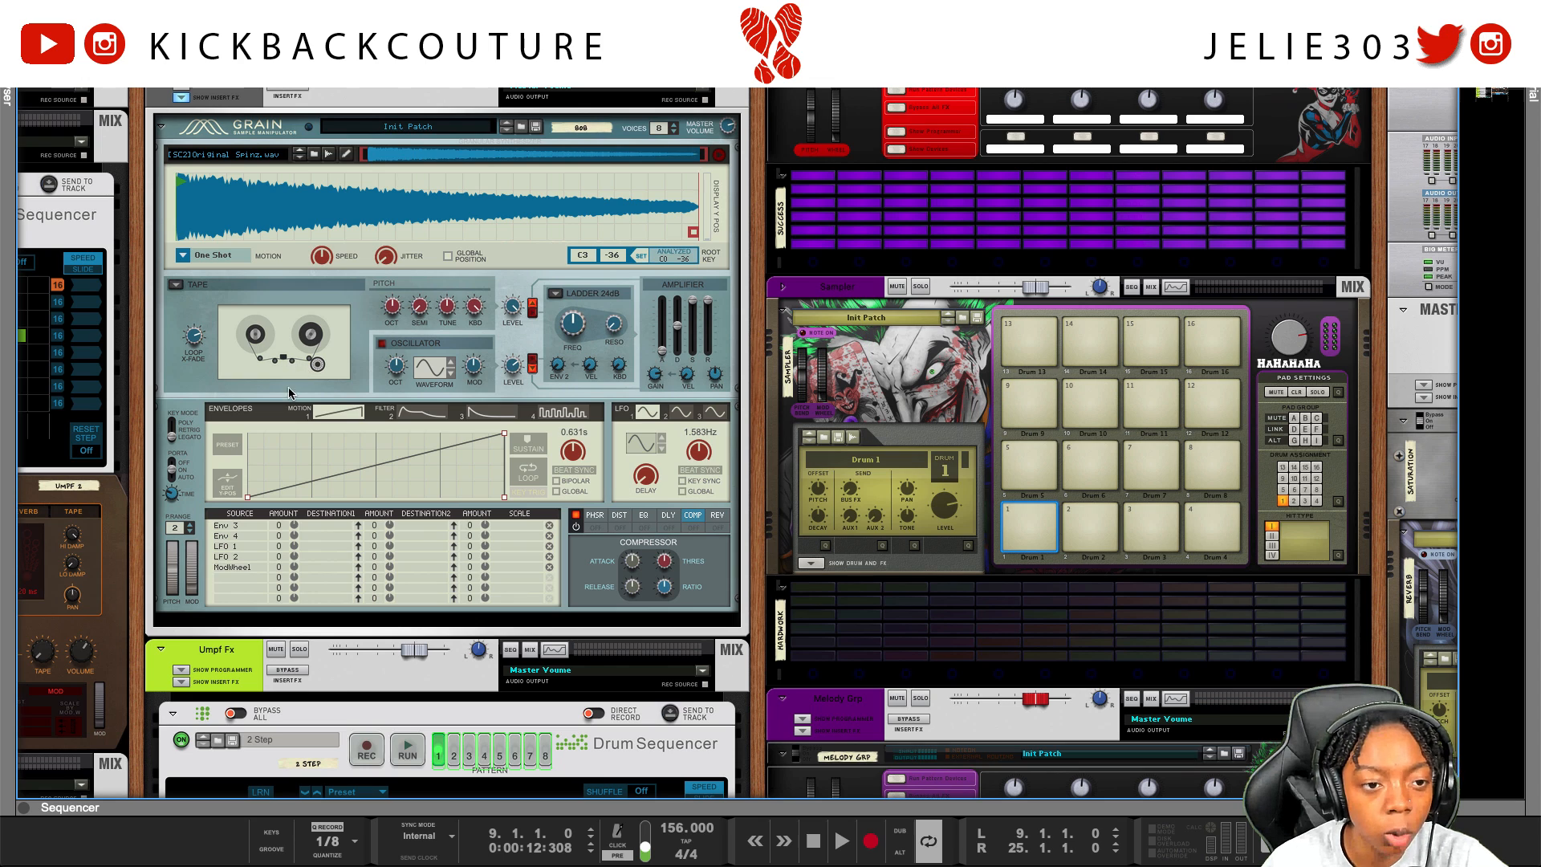
Reset the 808 Grain Sample Manipulator in the rack to its default device settings
{"action": "scroll", "coordinate": [365, 751], "scroll_direction": "down", "scroll_amount": 15}
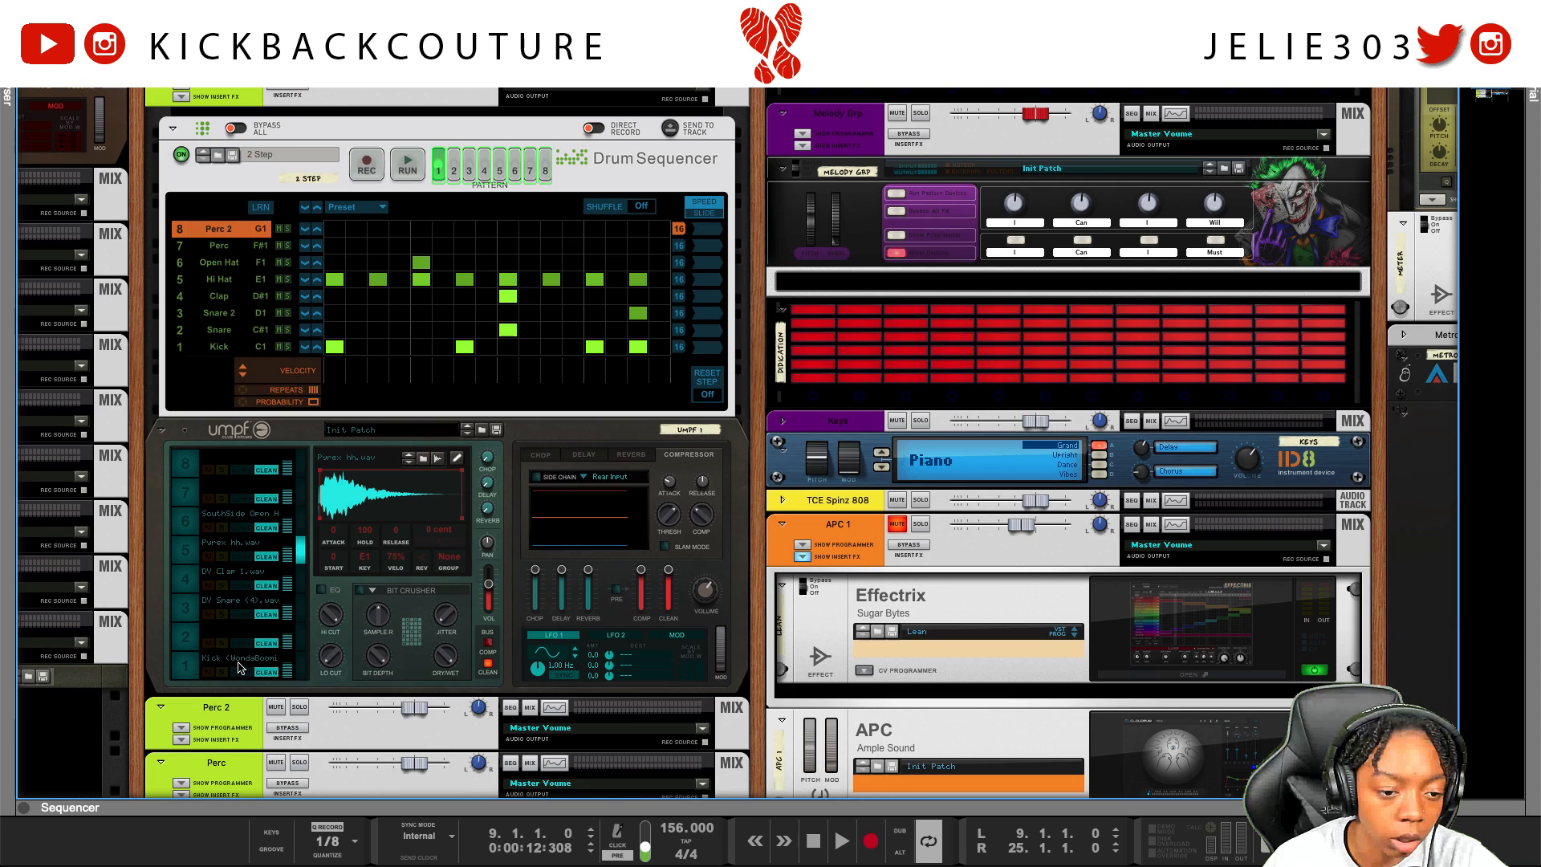
{"action": "scroll", "coordinate": [241, 662], "scroll_direction": "down", "scroll_amount": 4}
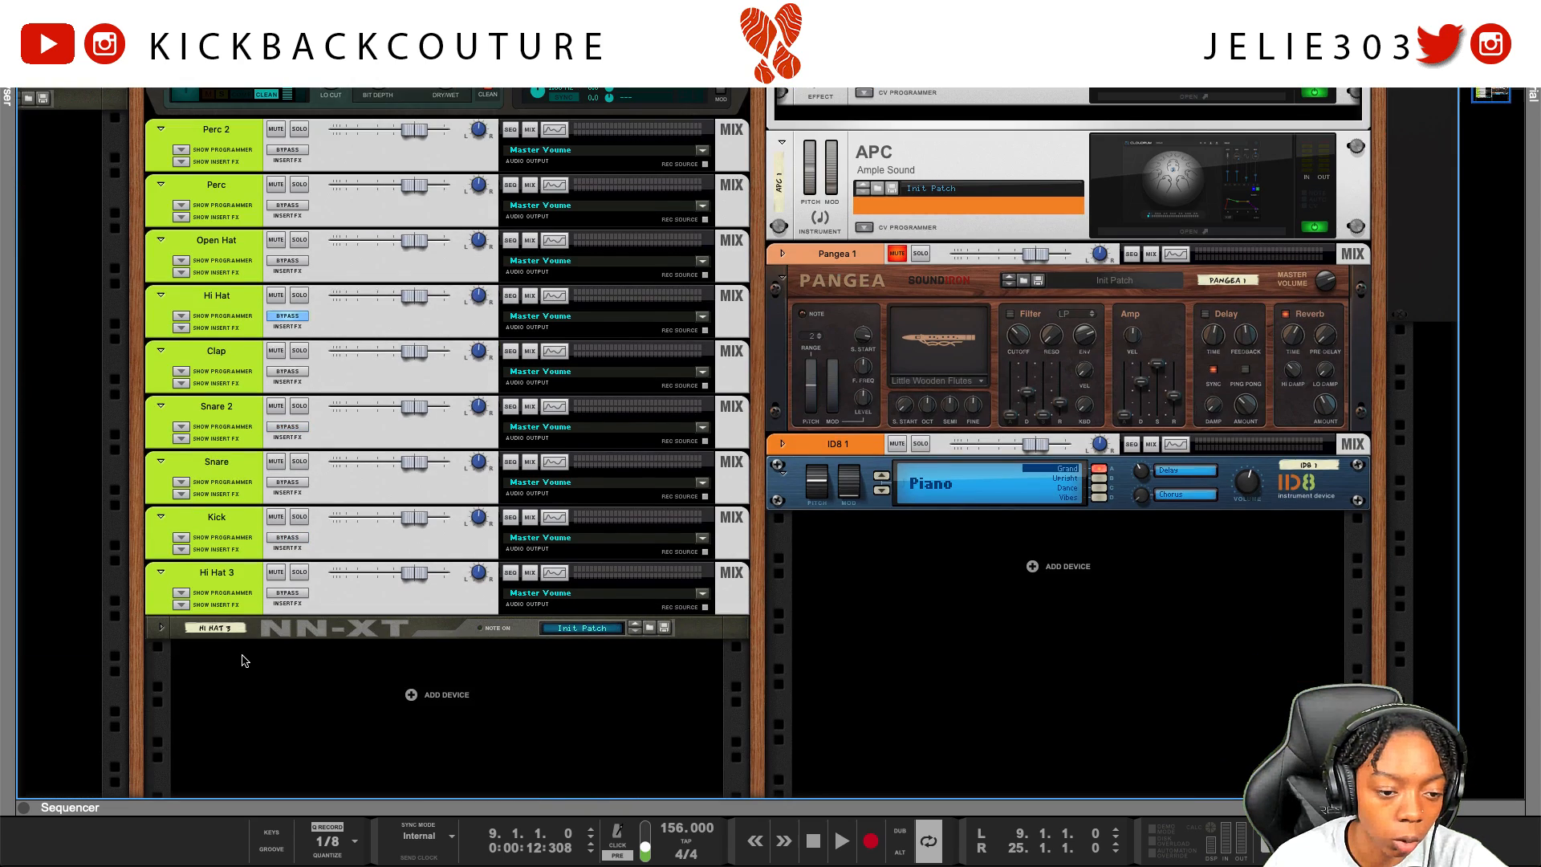
{"action": "left_click", "coordinate": [277, 517]}
{"action": "left_click_drag", "start_coordinate": [369, 800], "coordinate": [281, 119]}
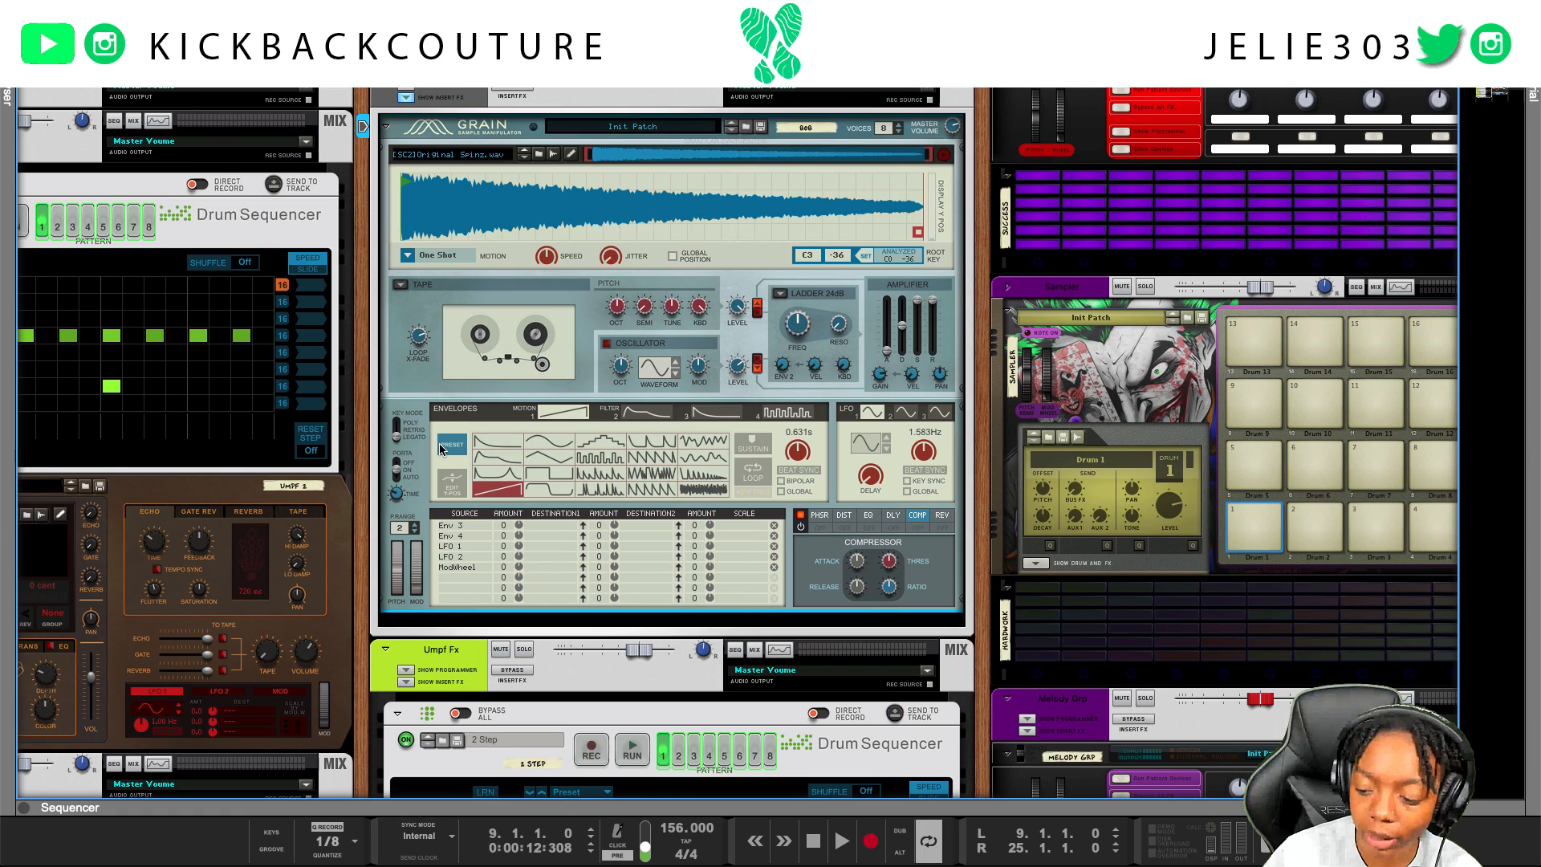
{"action": "right_click", "coordinate": [411, 347]}
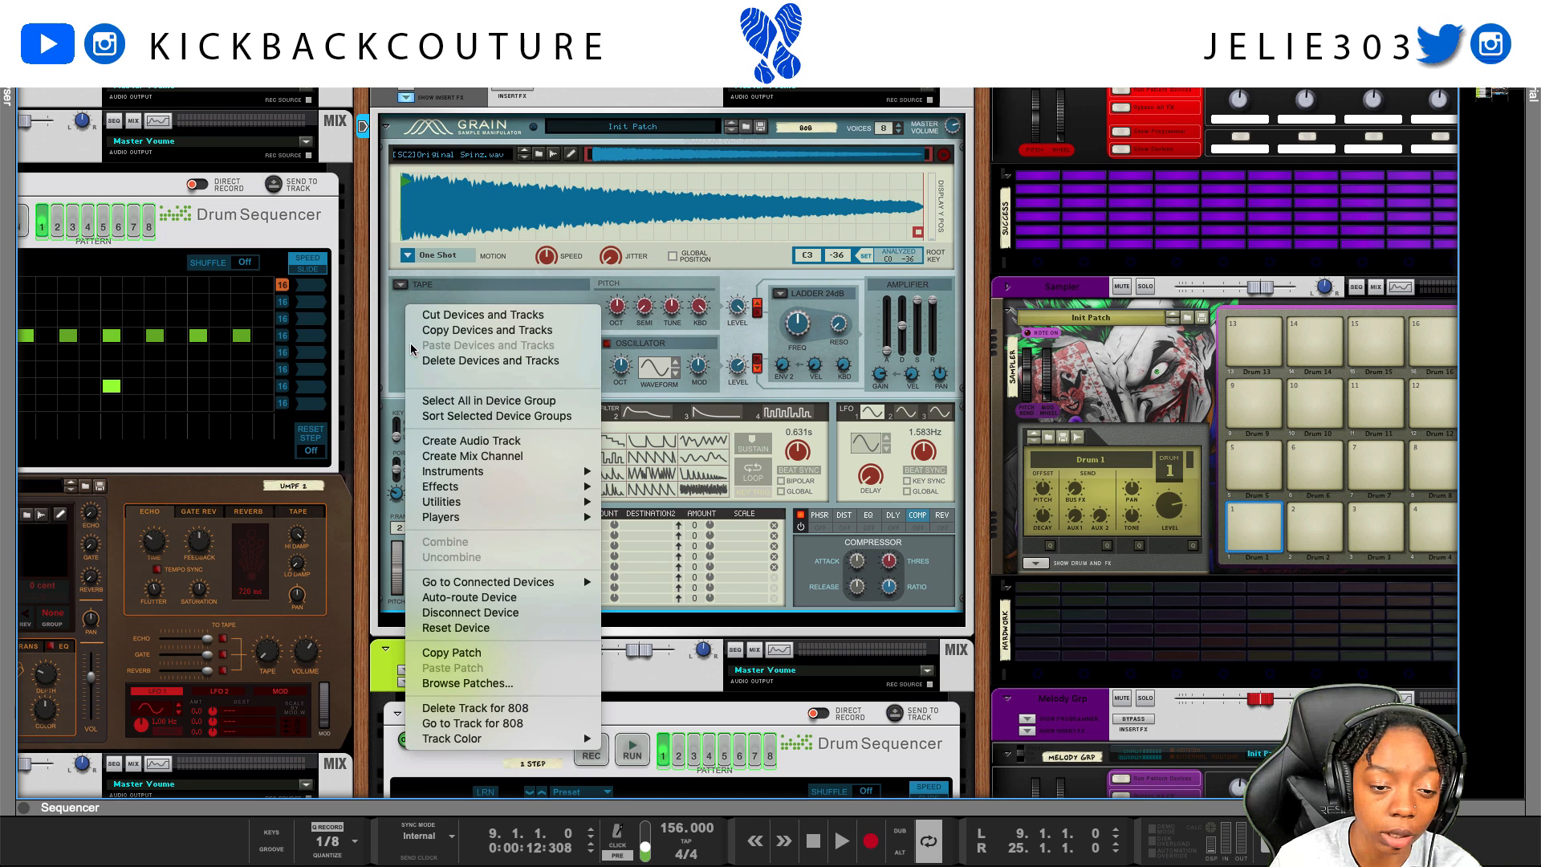
{"action": "left_click", "coordinate": [473, 627]}
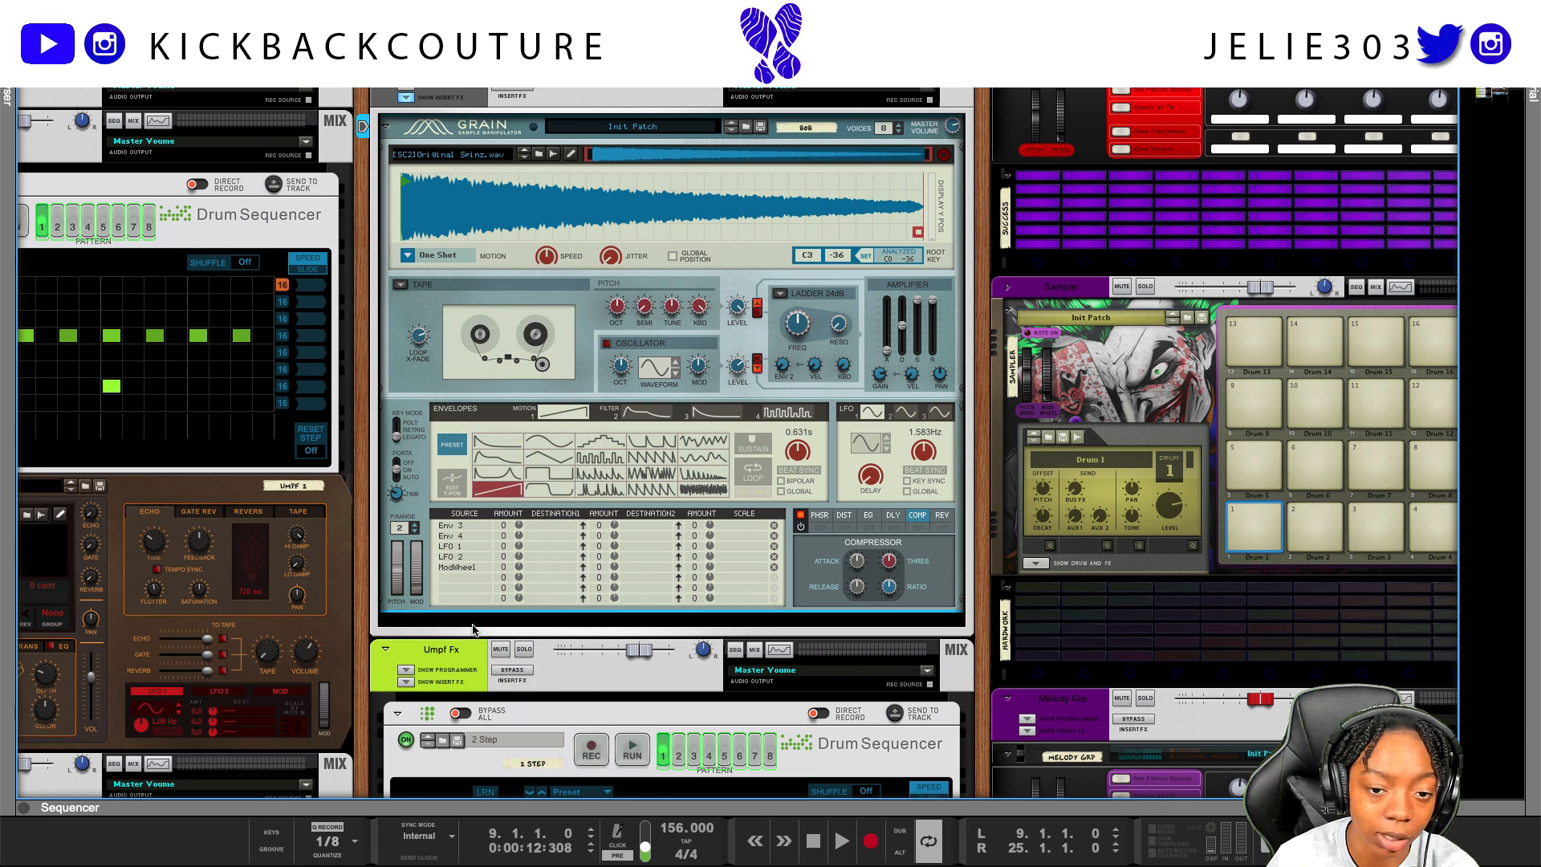
Set Grain's playback algorithm to Tape and its motion mode to One Shot
{"action": "left_click", "coordinate": [401, 285]}
{"action": "left_click", "coordinate": [422, 300]}
{"action": "left_click", "coordinate": [411, 256]}
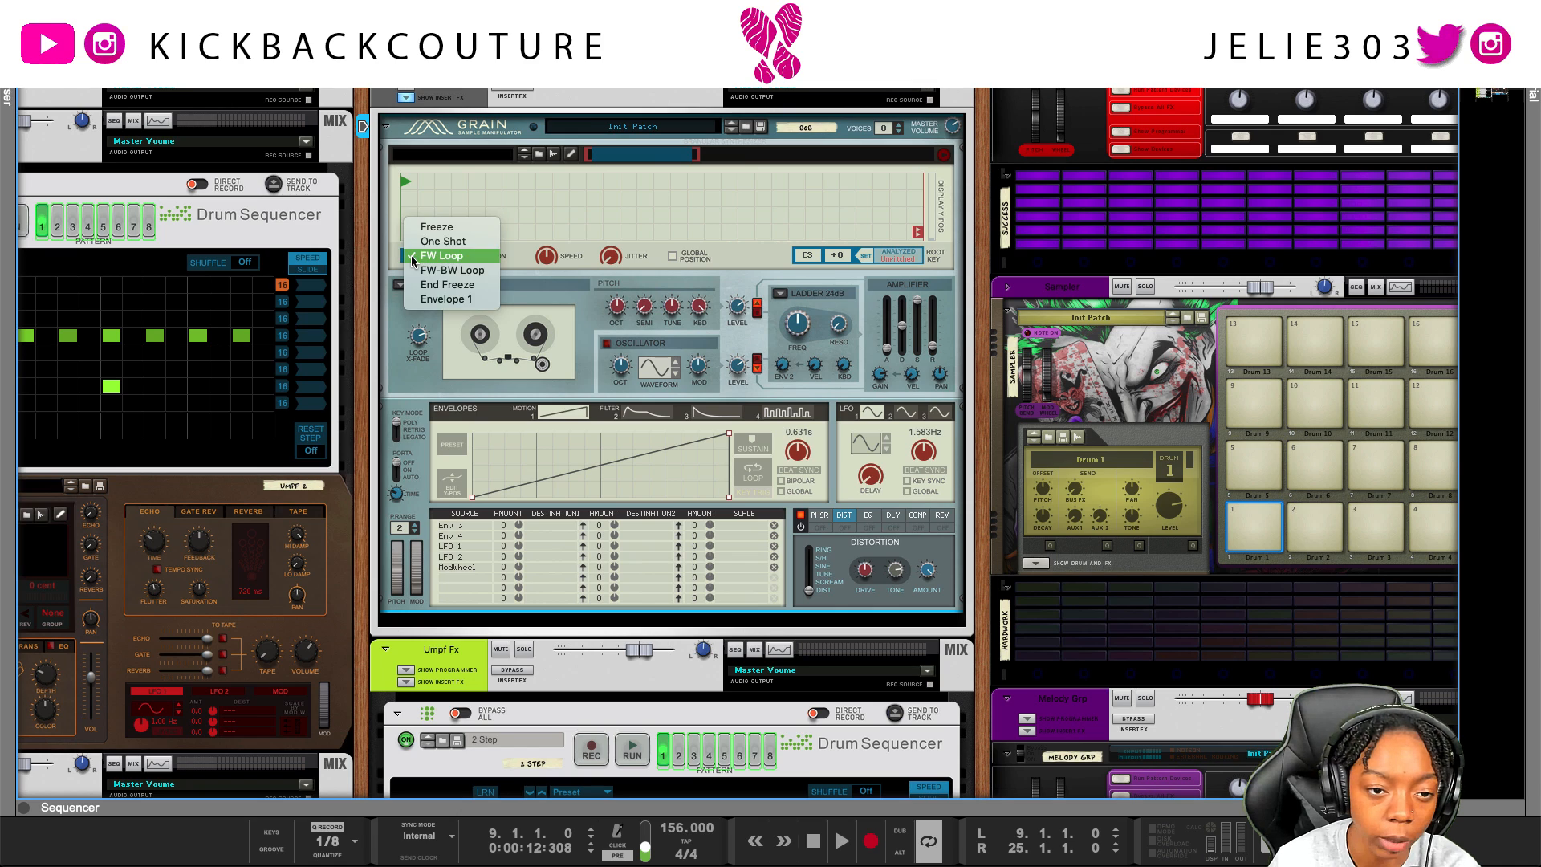
{"action": "left_click", "coordinate": [447, 255]}
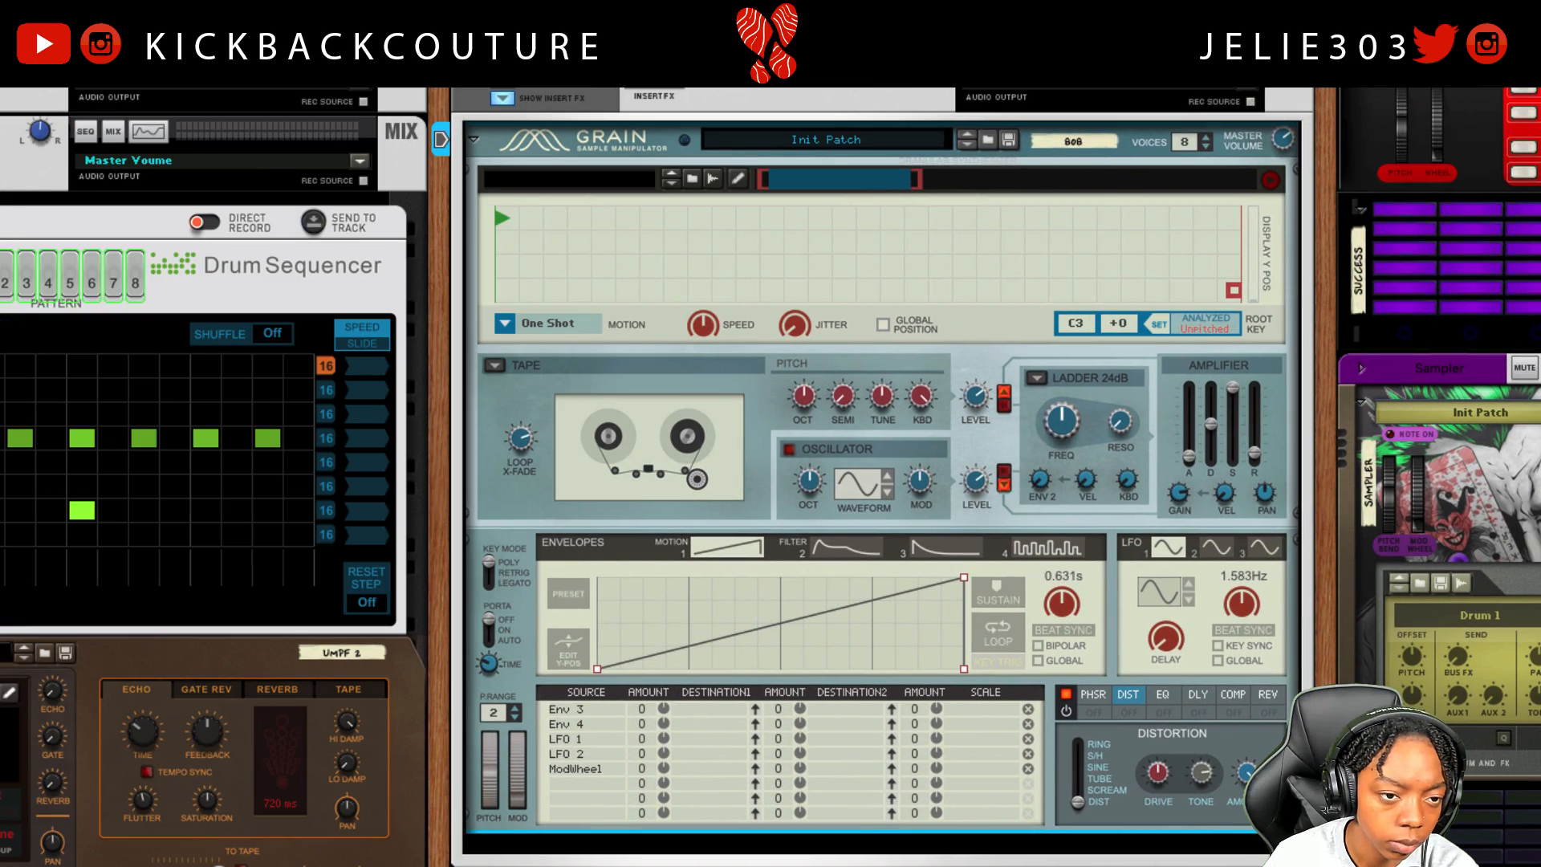
Load the sample TCE Spinz 808.wav into Grain and extend the waveform display range to the sample's end
{"action": "left_click_drag", "start_coordinate": [1, 434], "coordinate": [690, 286]}
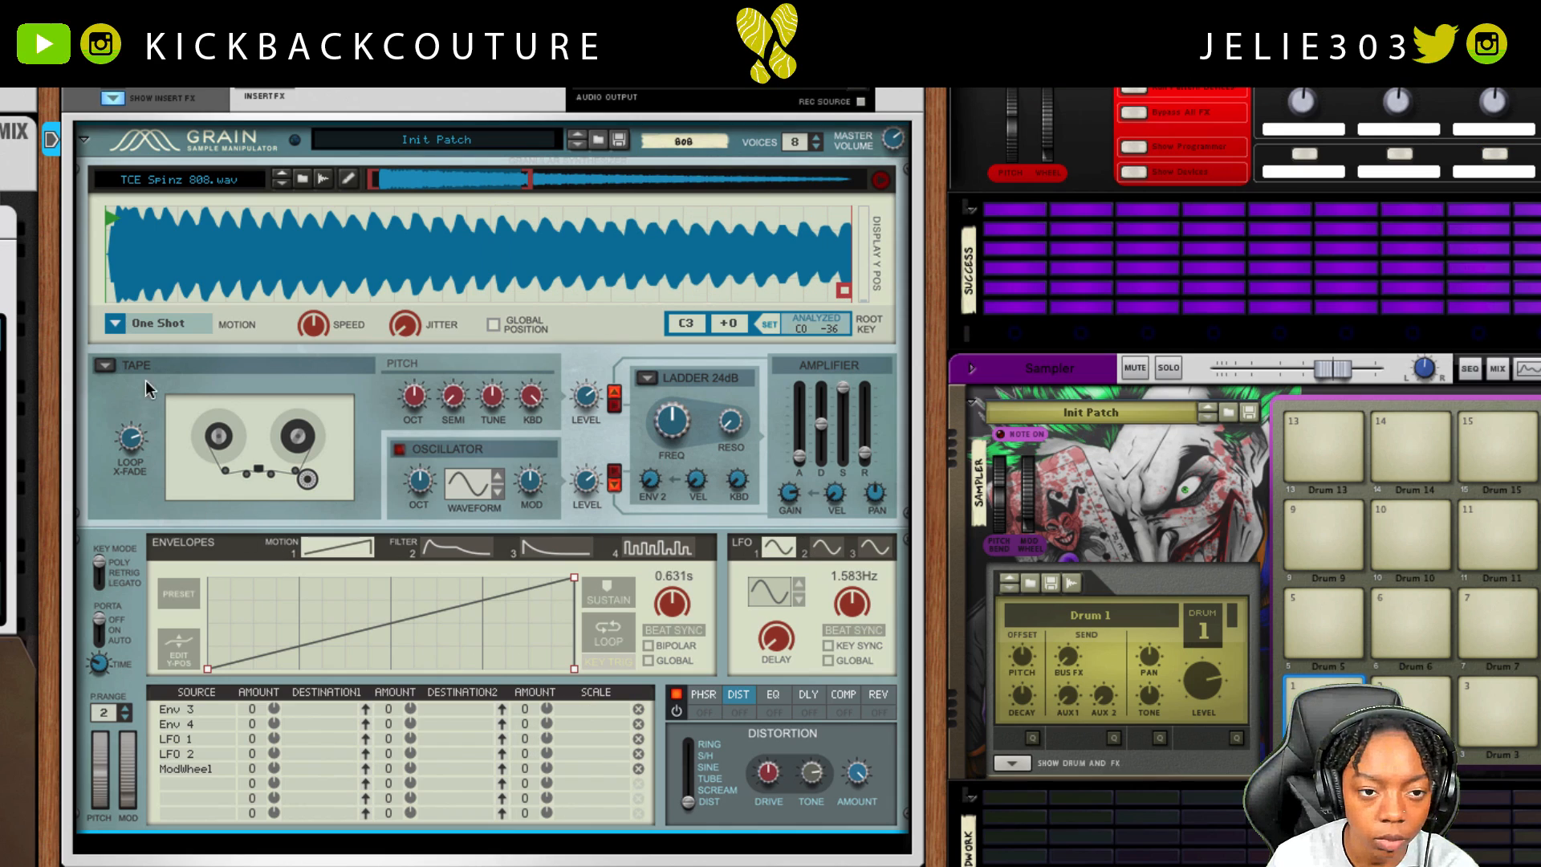
{"action": "left_click_drag", "start_coordinate": [546, 183], "coordinate": [941, 190]}
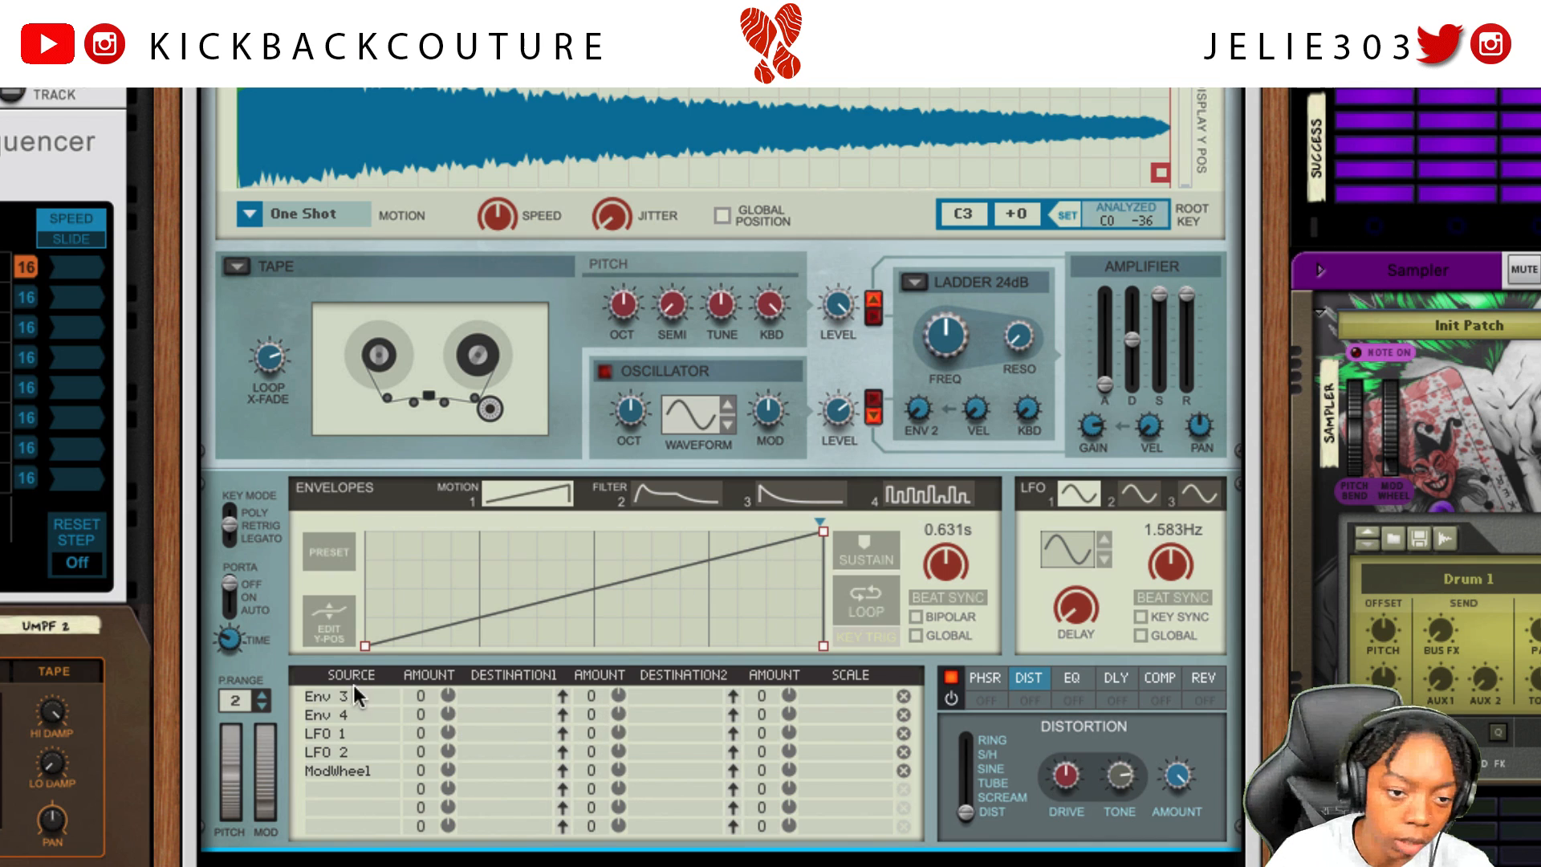
Switch Grain's portamento to On and set the key mode to Legato
{"action": "left_click", "coordinate": [232, 600]}
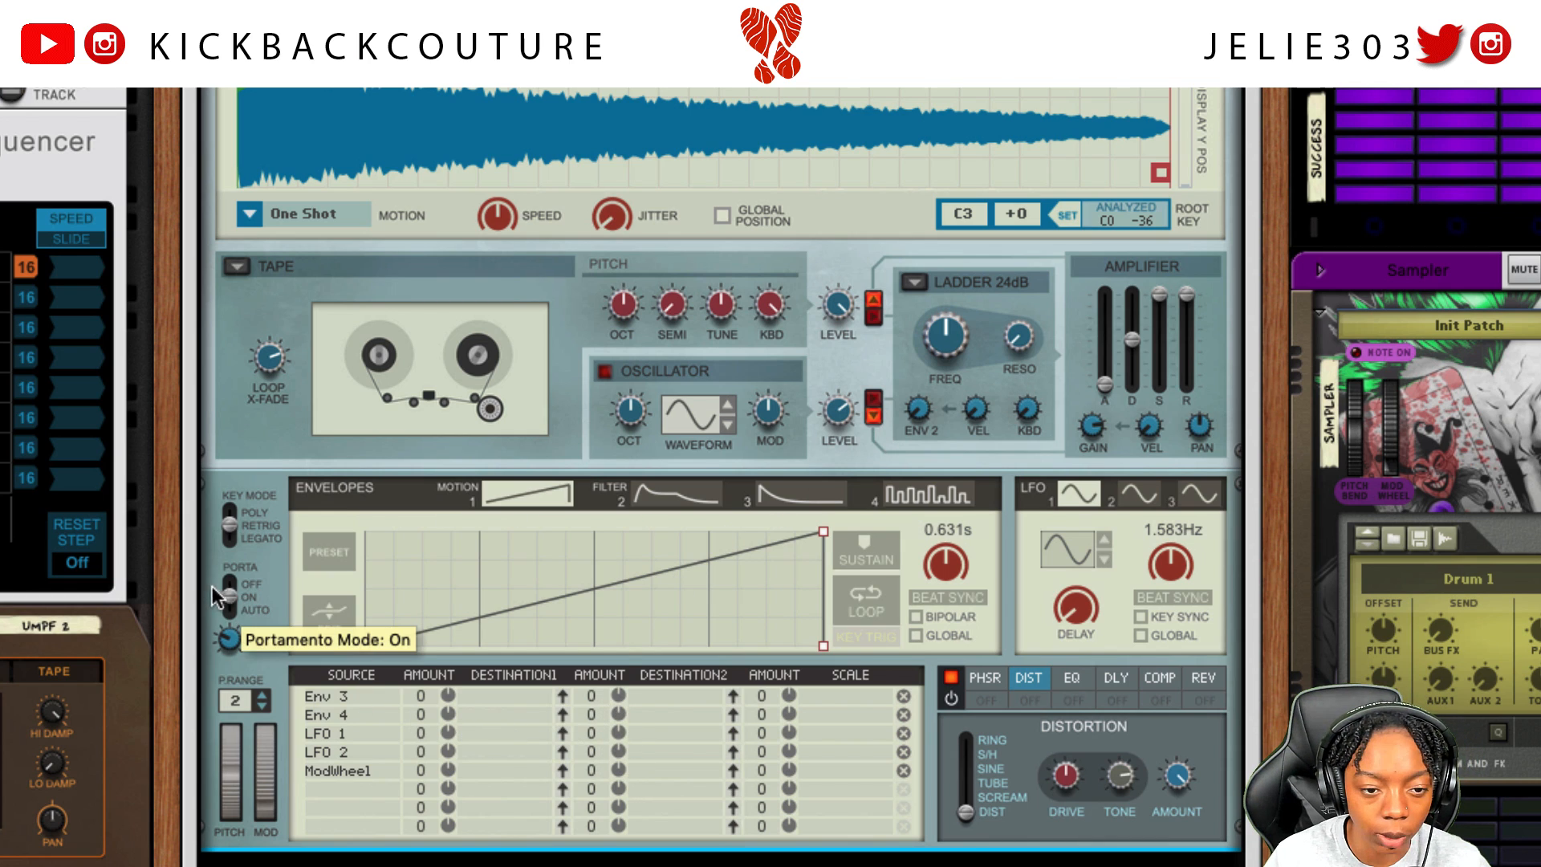
{"action": "left_click", "coordinate": [231, 542]}
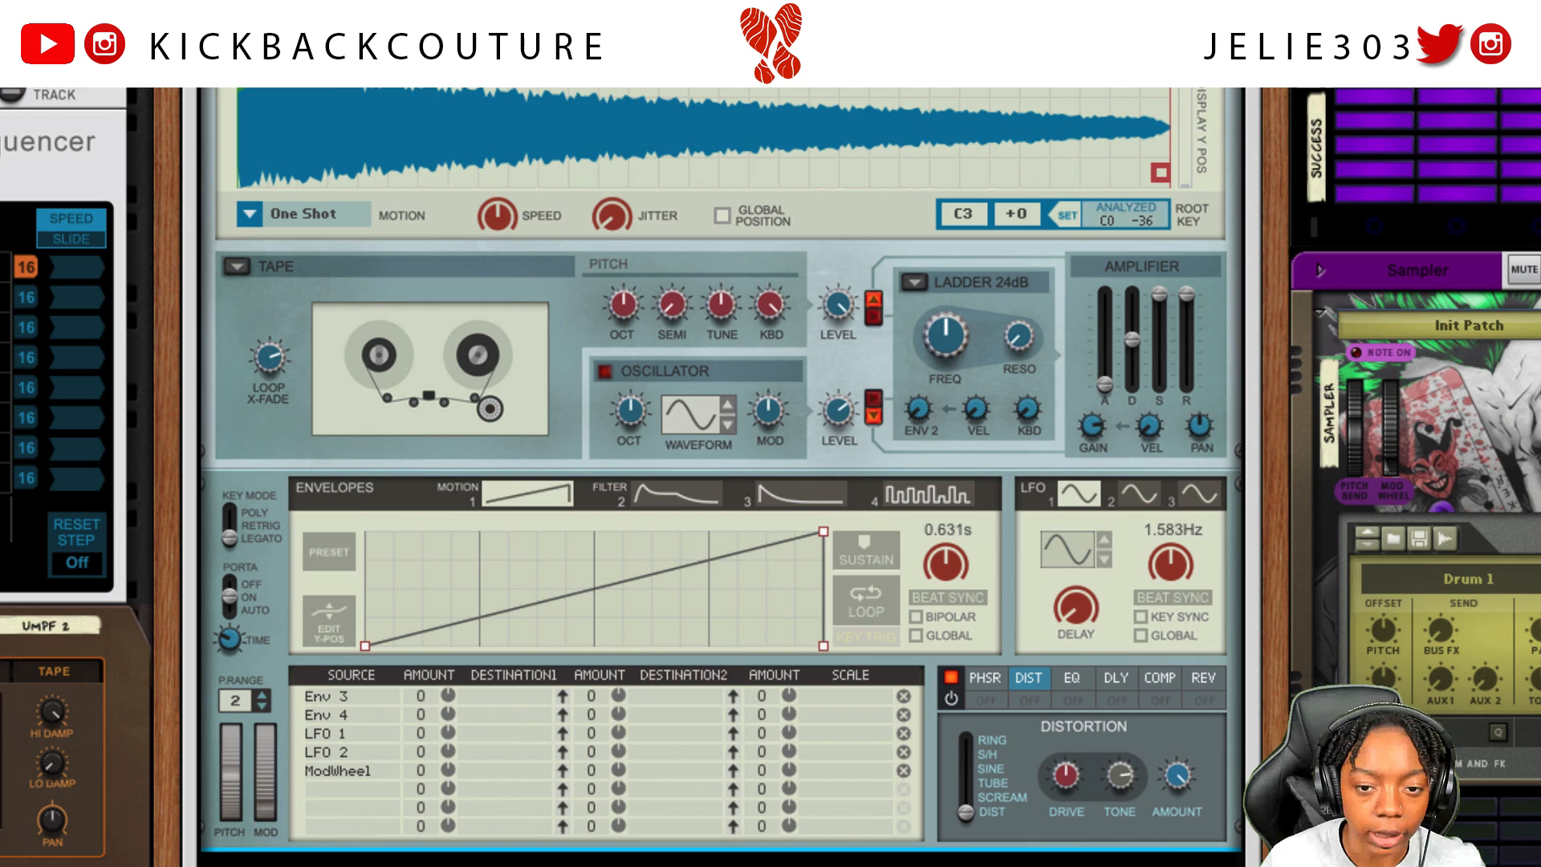
In the sequencer, copy the purple clip at the Verse start onto the empty 808 track and open the copy for note editing
{"action": "key", "text": "F7"}
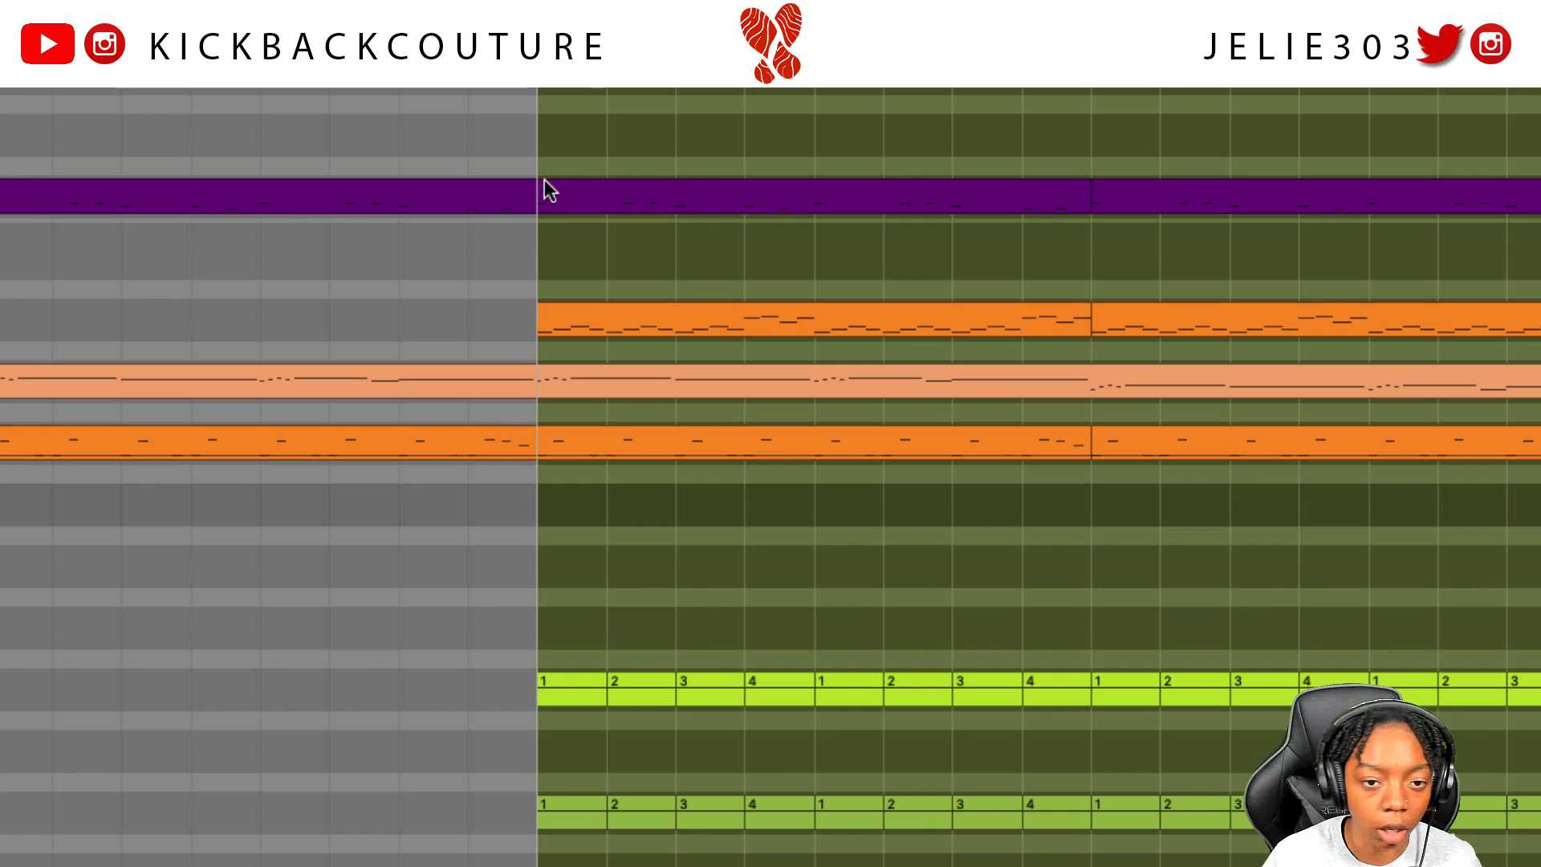
{"action": "key", "text": "space"}
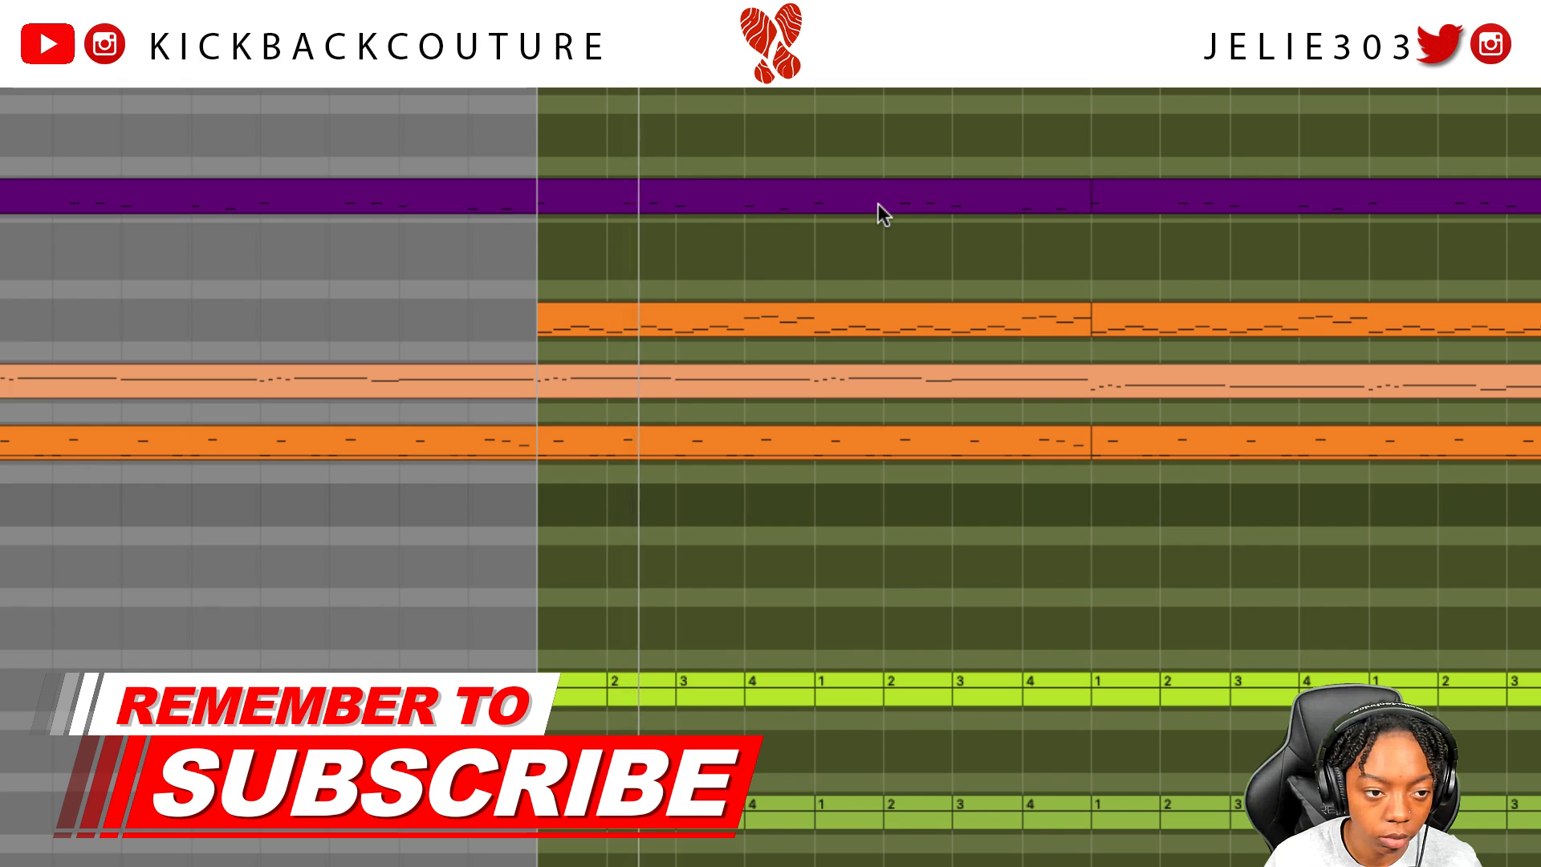
{"action": "left_click_drag", "start_coordinate": [875, 204], "coordinate": [868, 506]}
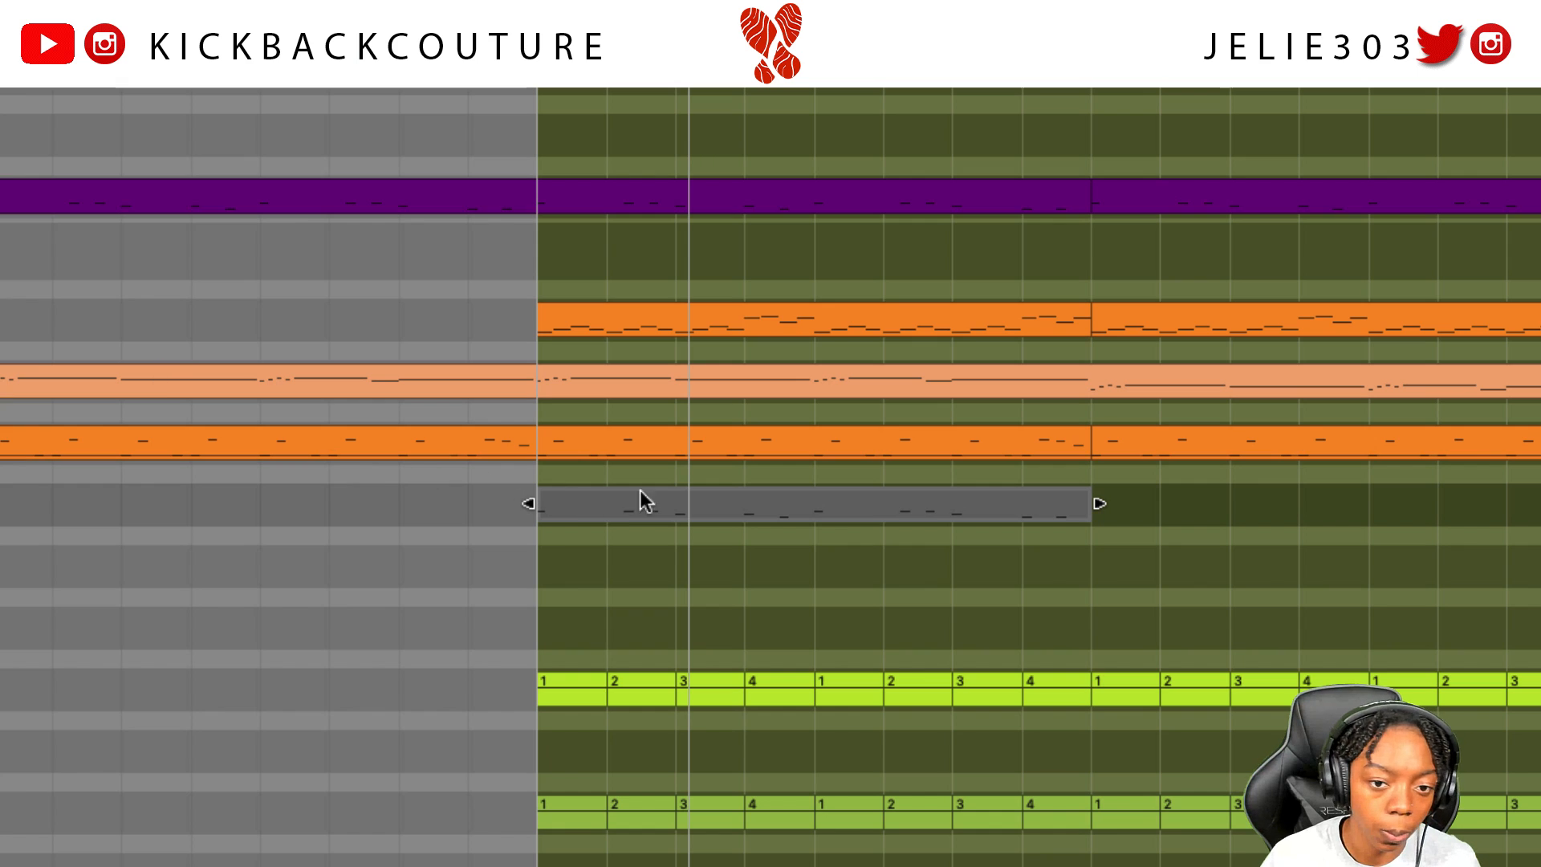
{"action": "double_click", "coordinate": [660, 498]}
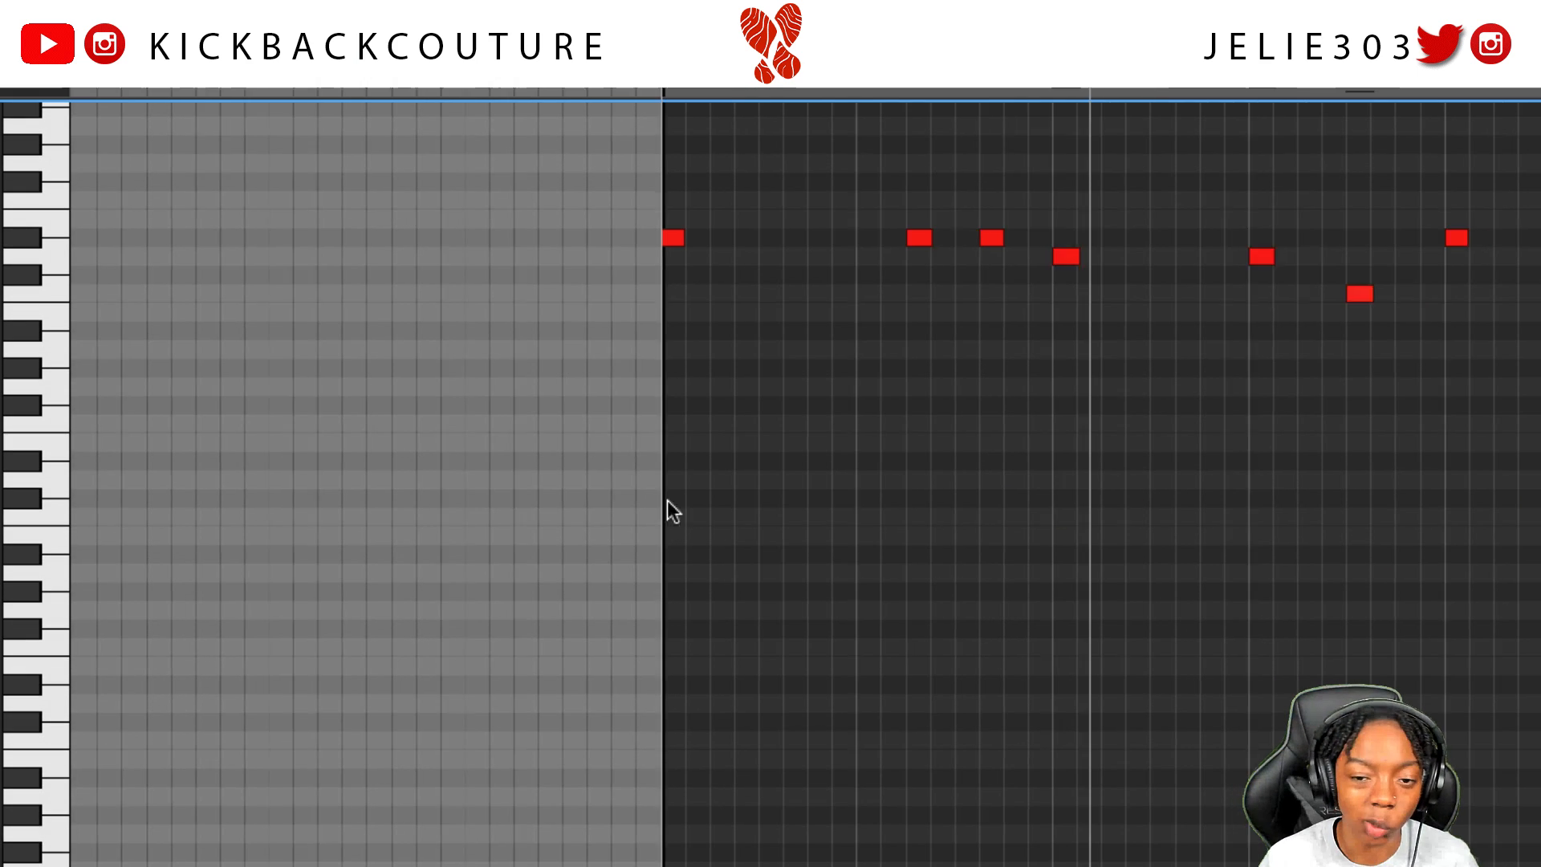
{"action": "scroll", "coordinate": [667, 499], "scroll_direction": "right", "scroll_amount": 10}
{"action": "scroll", "coordinate": [574, 483], "scroll_direction": "left", "scroll_amount": 3}
{"action": "scroll", "coordinate": [567, 477], "scroll_direction": "up", "scroll_amount": 3}
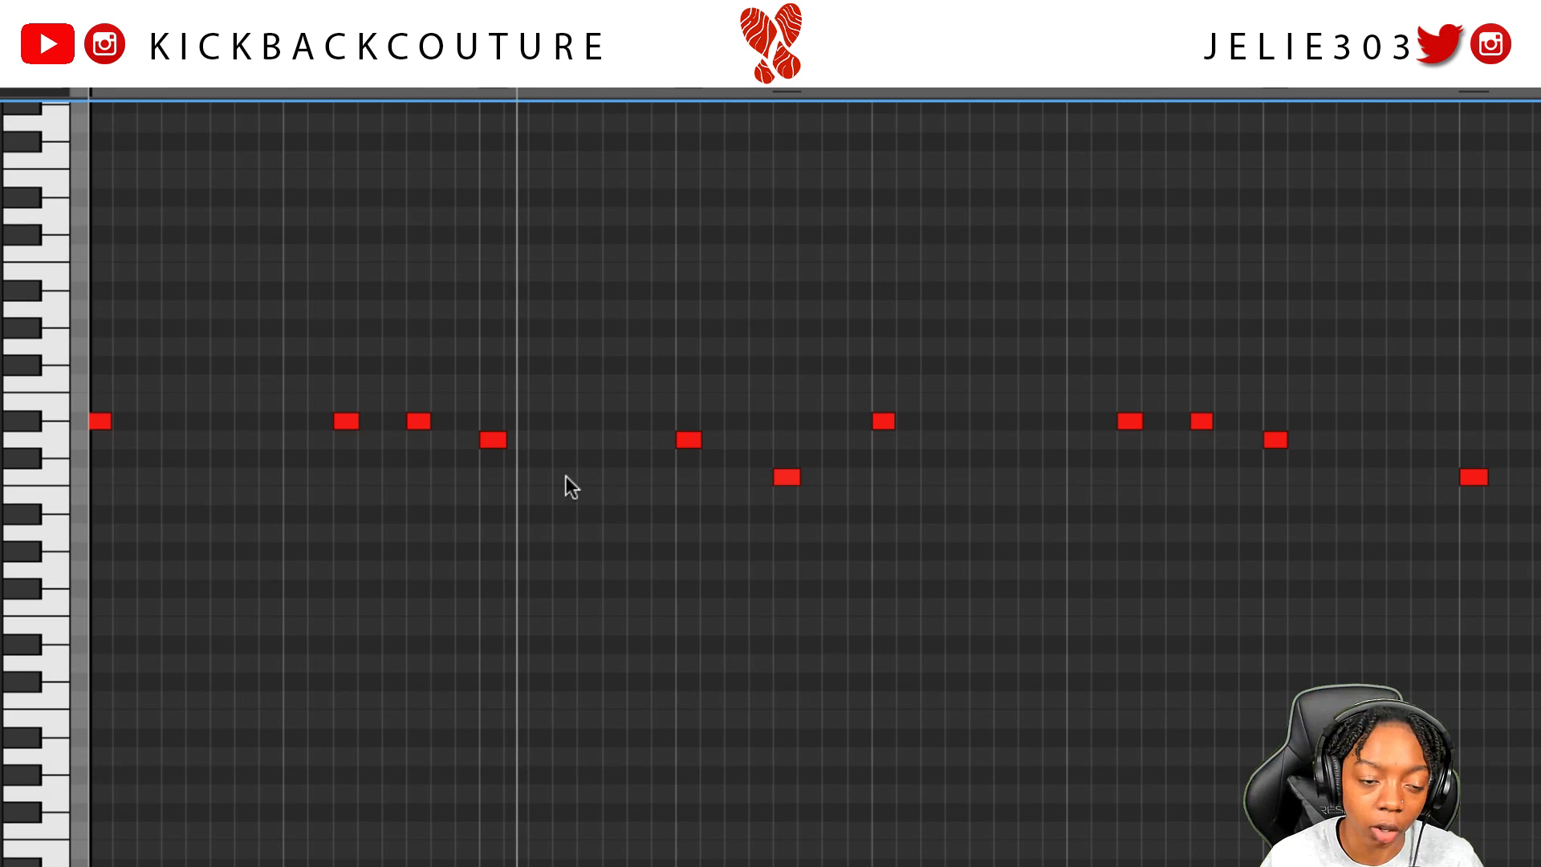
{"action": "scroll", "coordinate": [566, 475], "scroll_direction": "left", "scroll_amount": 2}
{"action": "scroll", "coordinate": [561, 475], "scroll_direction": "up", "scroll_amount": 1}
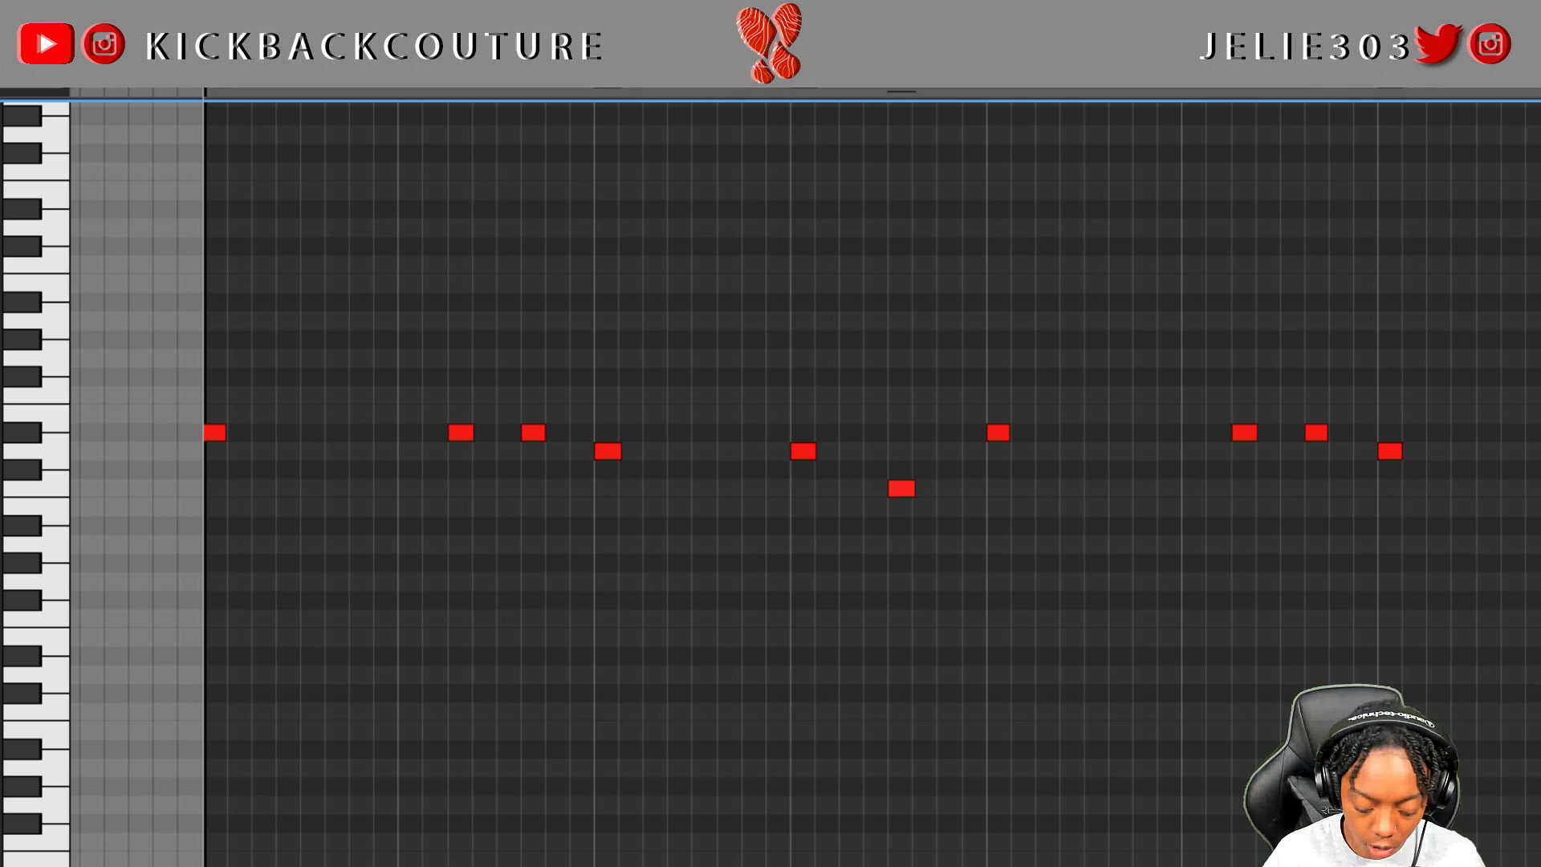
Select all notes in the copied 808 clip and transpose them up one octave
{"action": "key", "text": "space"}
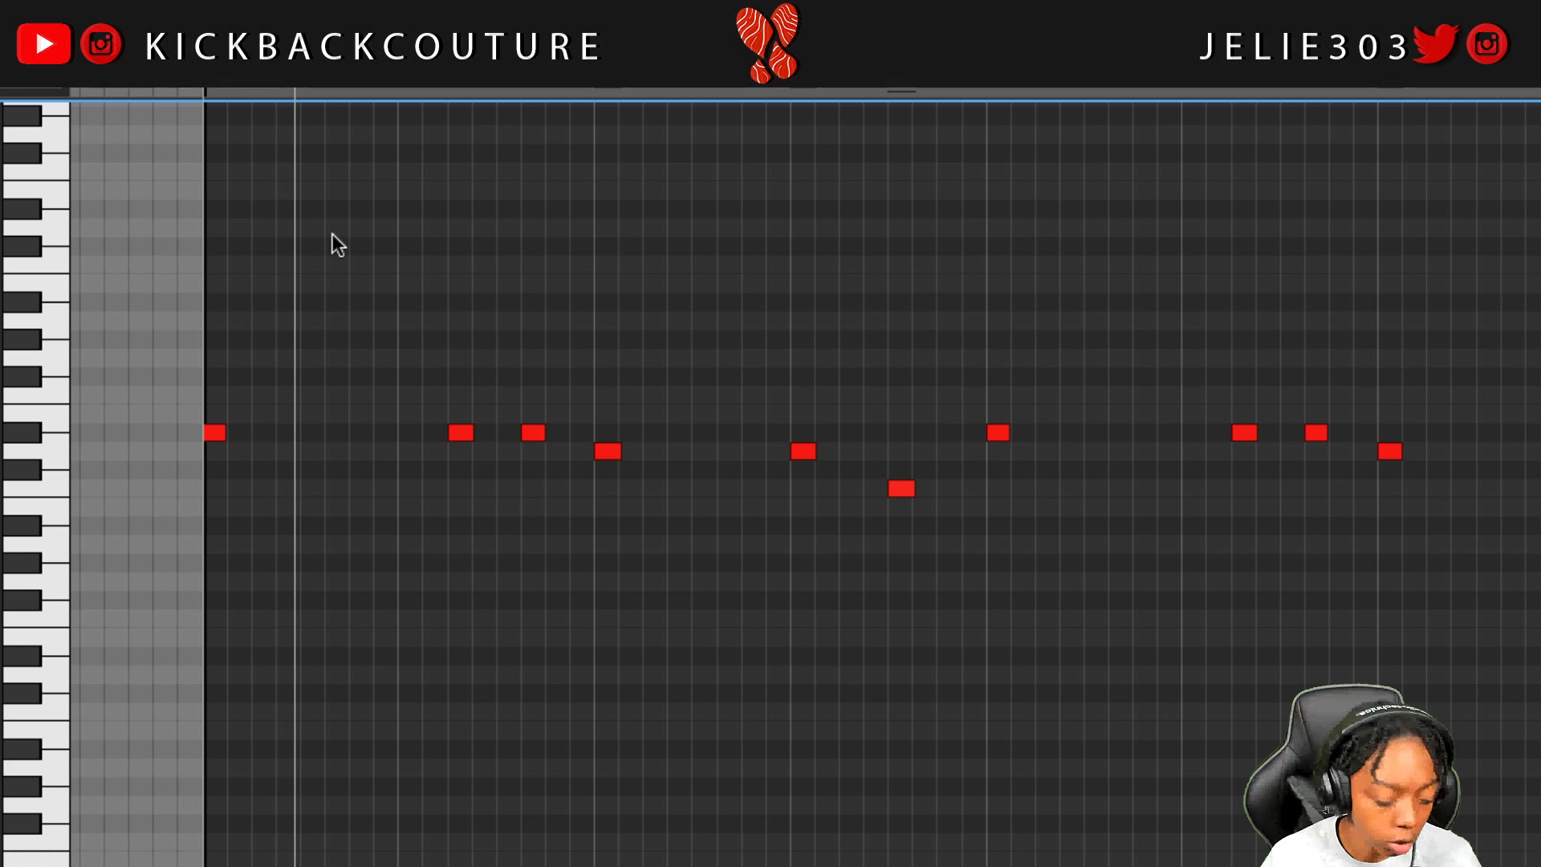
{"action": "key", "text": "ctrl+a"}
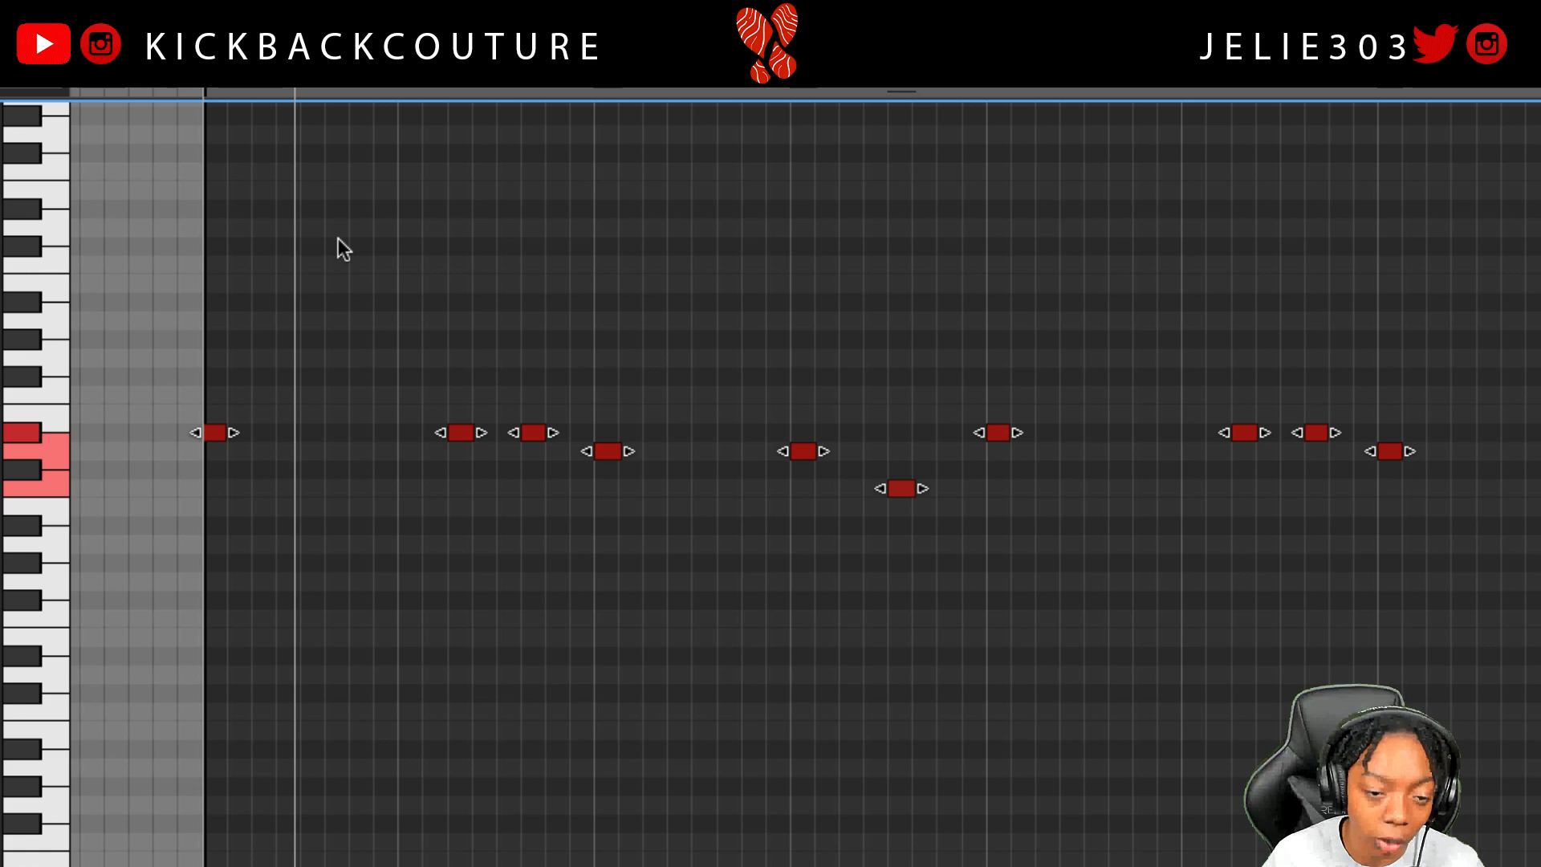
{"action": "left_click", "coordinate": [340, 237]}
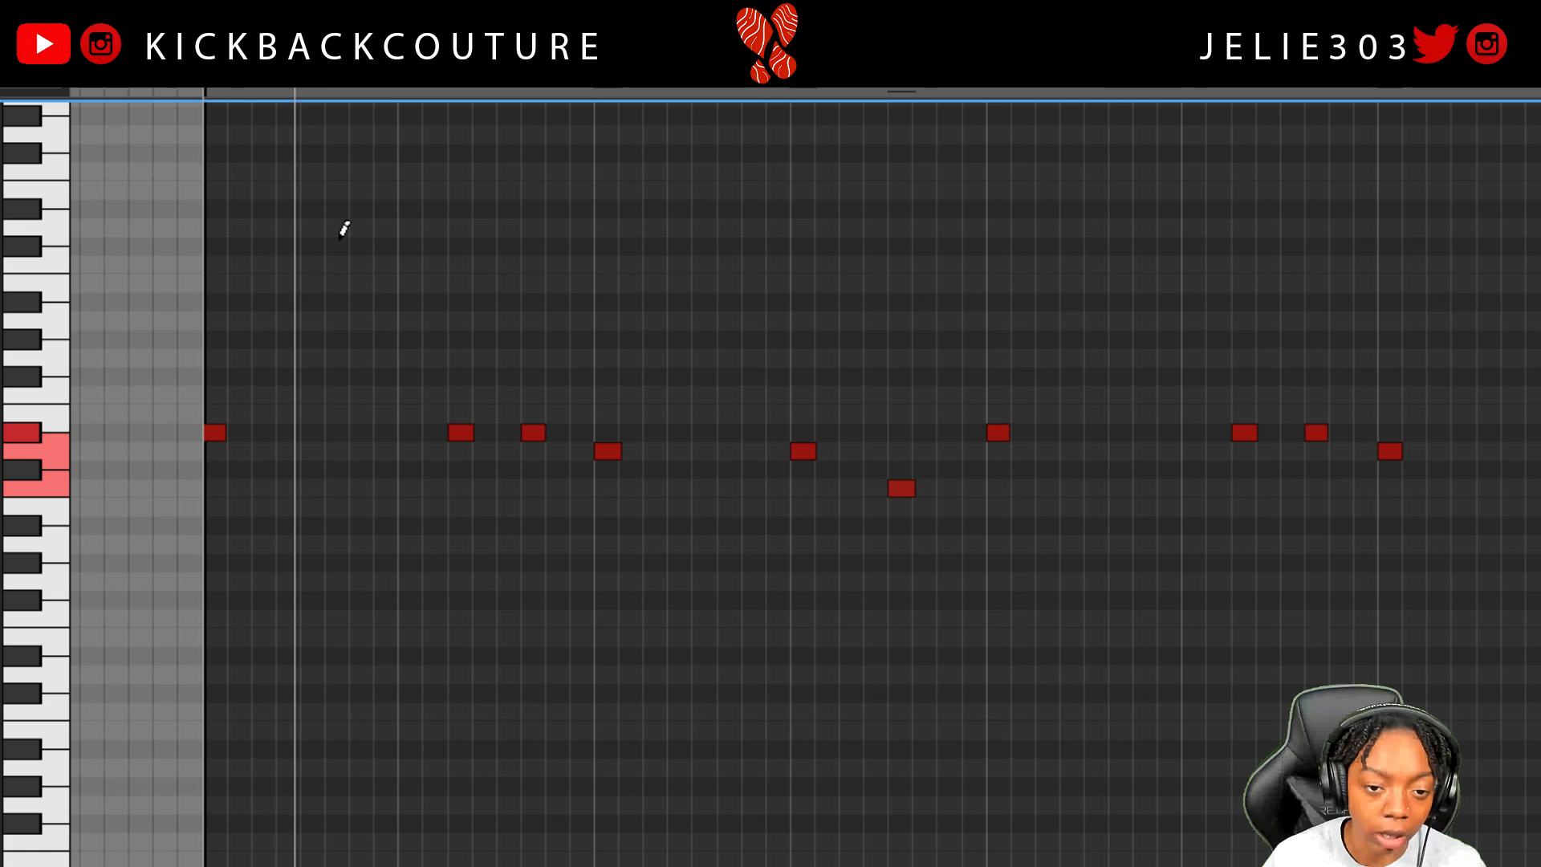
{"action": "key", "text": "ctrl+Up"}
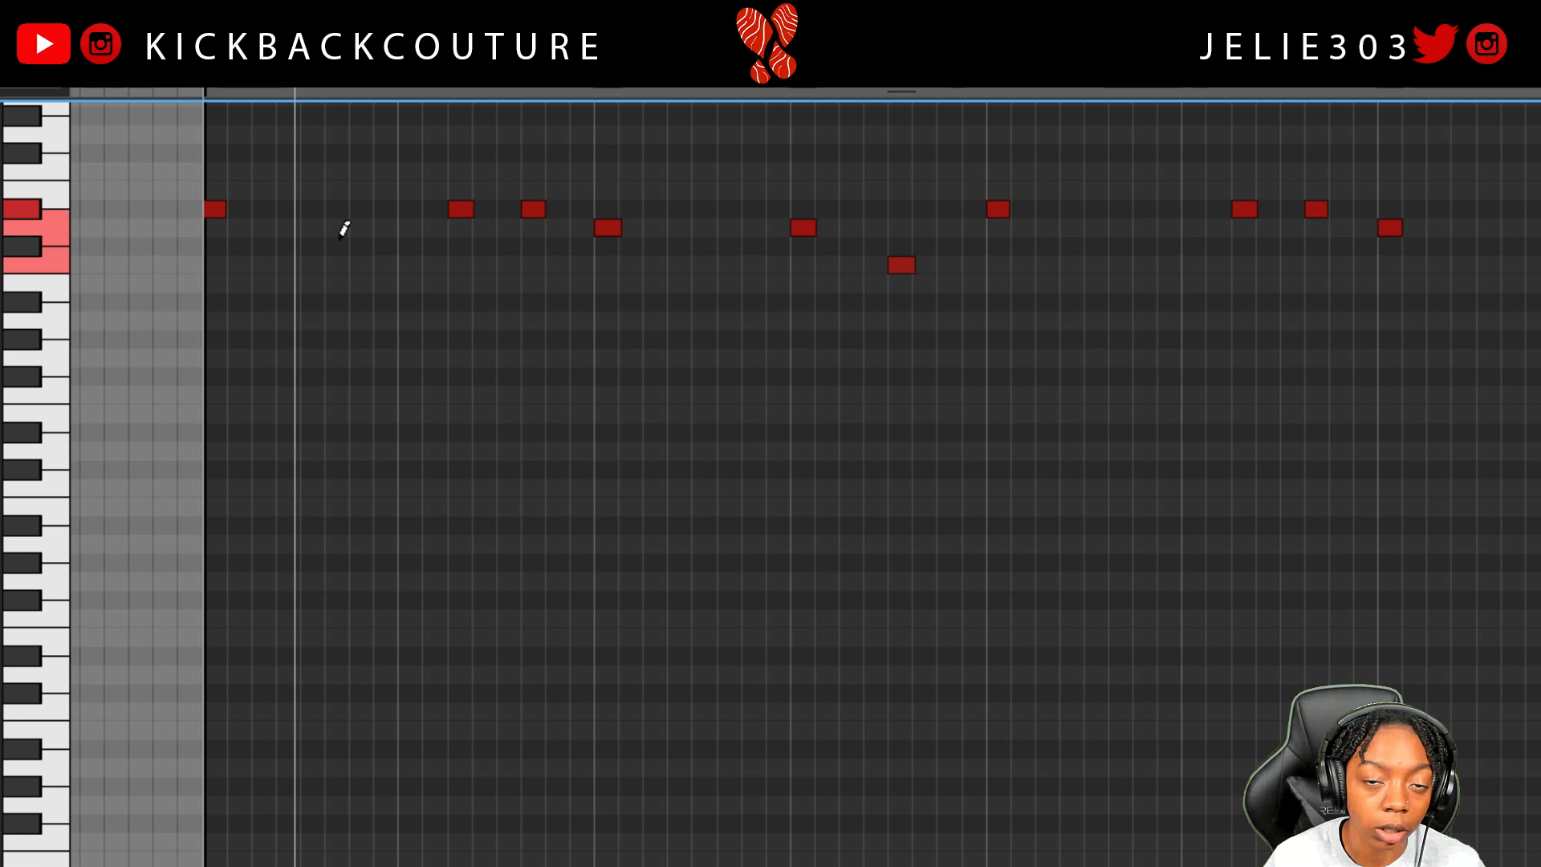
Play back the transposed 808 notes to check their pitch, and clear the note selection
{"action": "scroll", "coordinate": [344, 229], "scroll_direction": "down", "scroll_amount": 2}
{"action": "key", "text": "q"}
{"action": "key", "text": "shift+Return"}
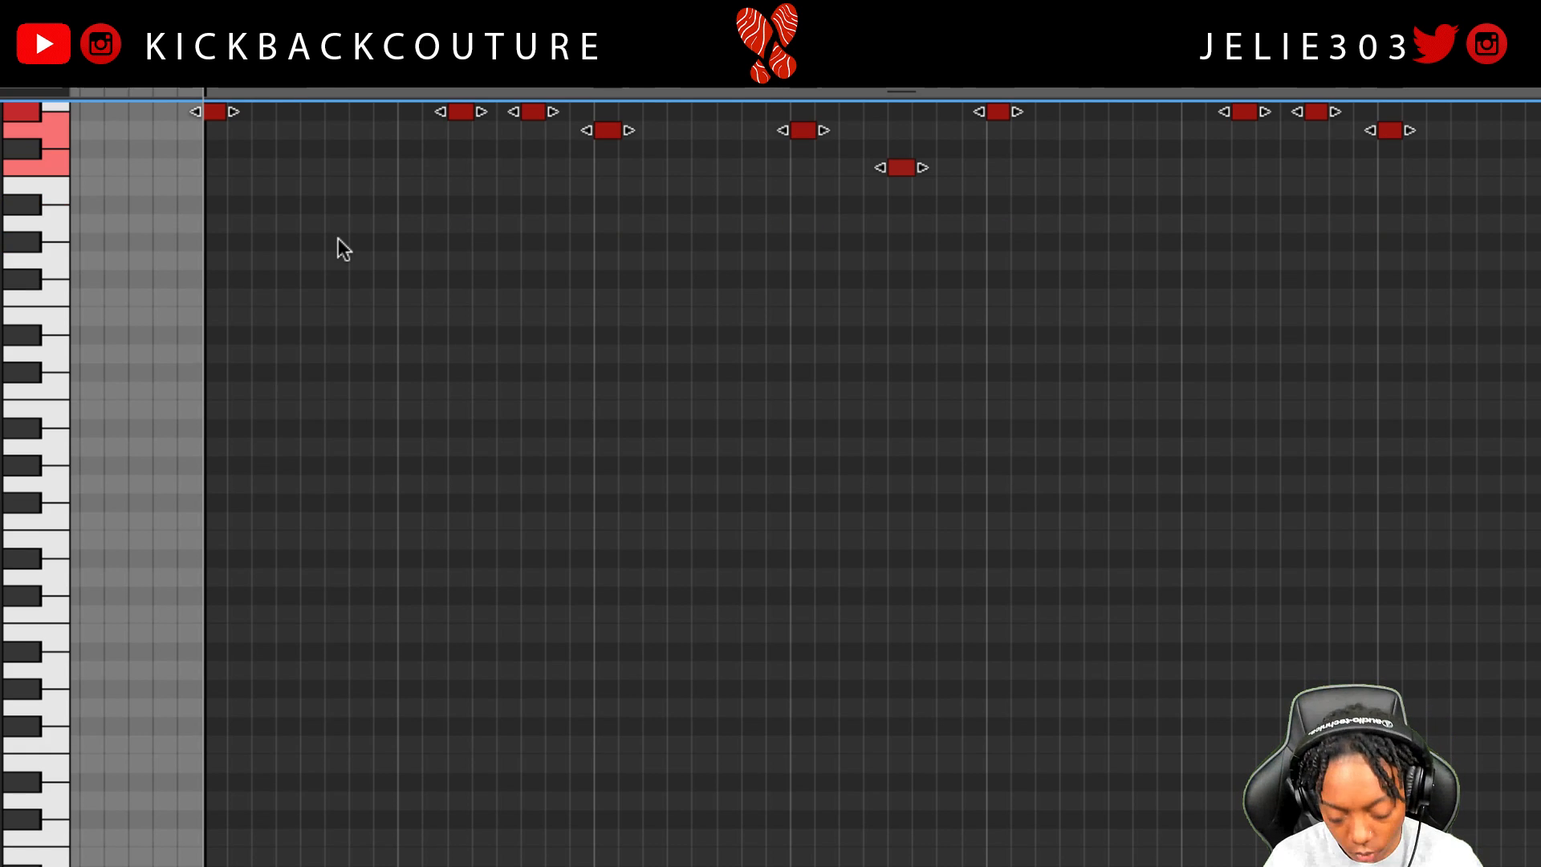
{"action": "key", "text": "space"}
{"action": "scroll", "coordinate": [399, 390], "scroll_direction": "up", "scroll_amount": 5}
{"action": "scroll", "coordinate": [389, 394], "scroll_direction": "down", "scroll_amount": 2}
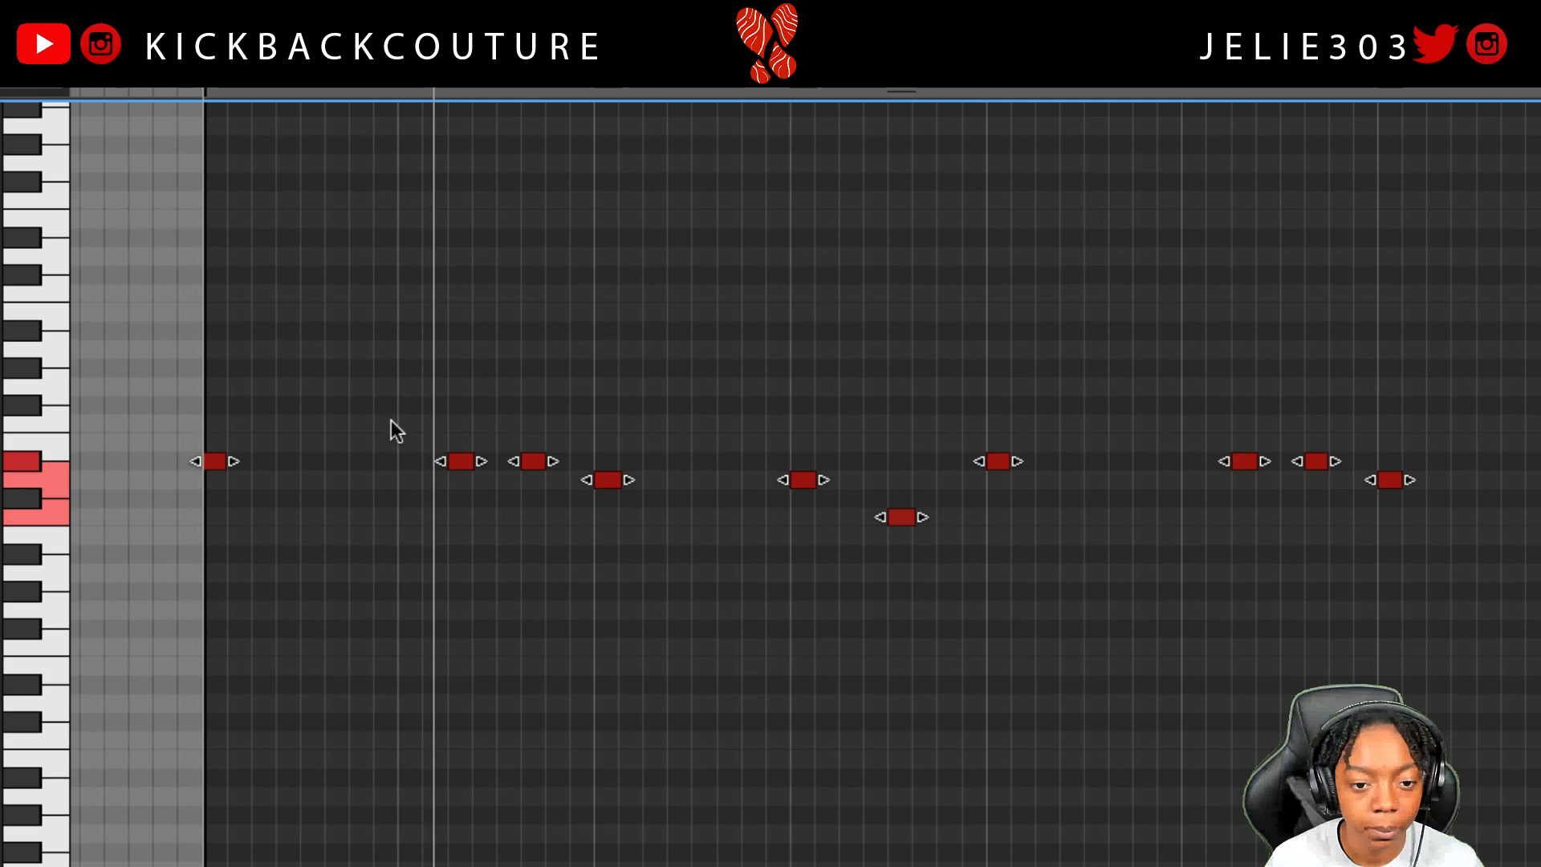
{"action": "left_click", "coordinate": [607, 537]}
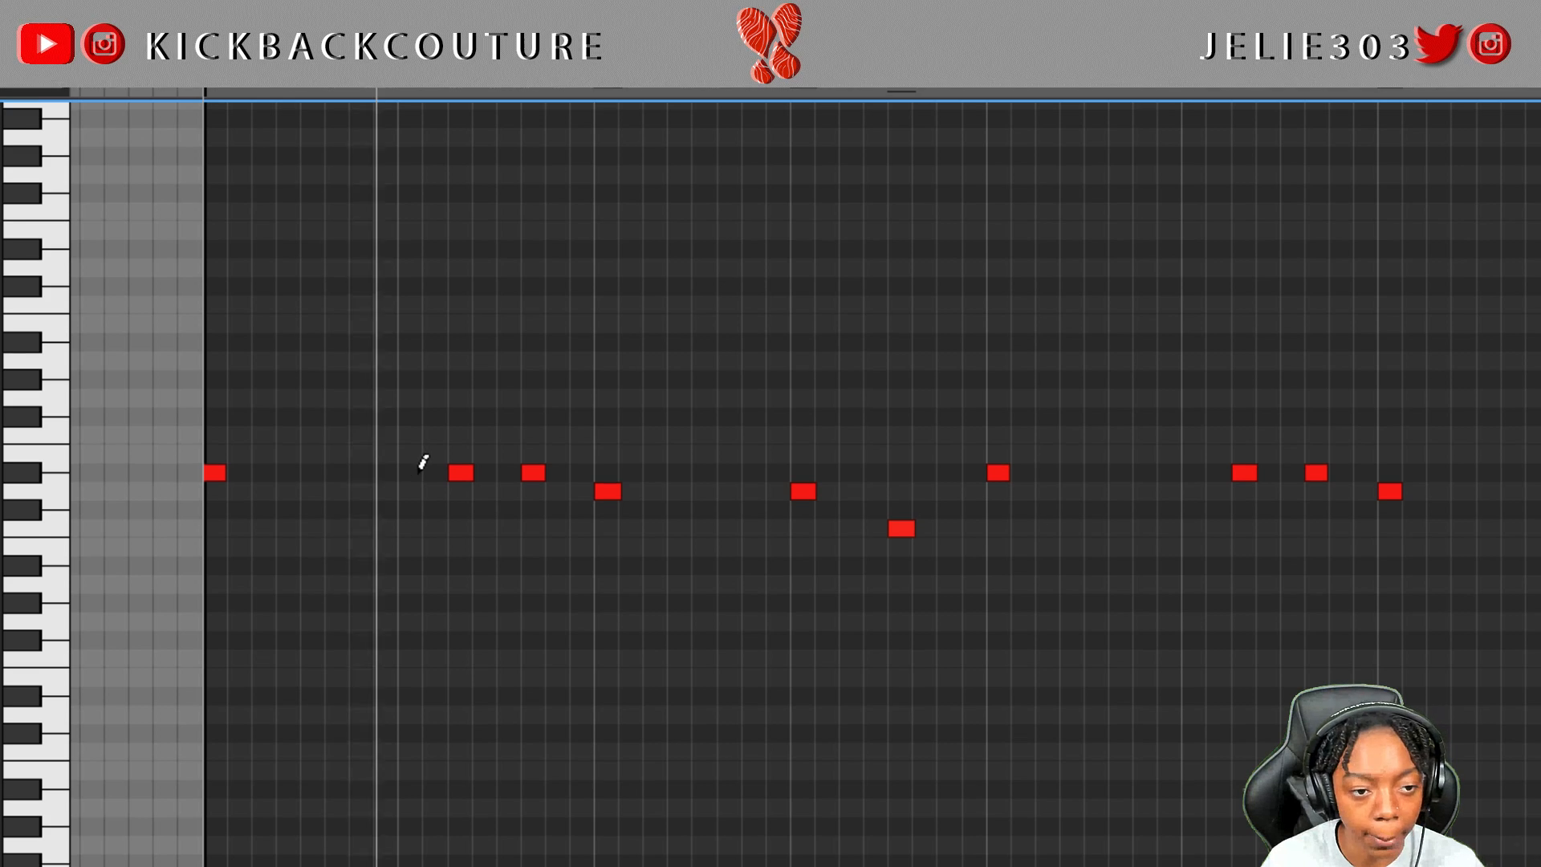
Add three short G3 notes in the second half of bar 11, raising the first by an octave after drawing it
{"action": "scroll", "coordinate": [433, 458], "scroll_direction": "up", "scroll_amount": 1}
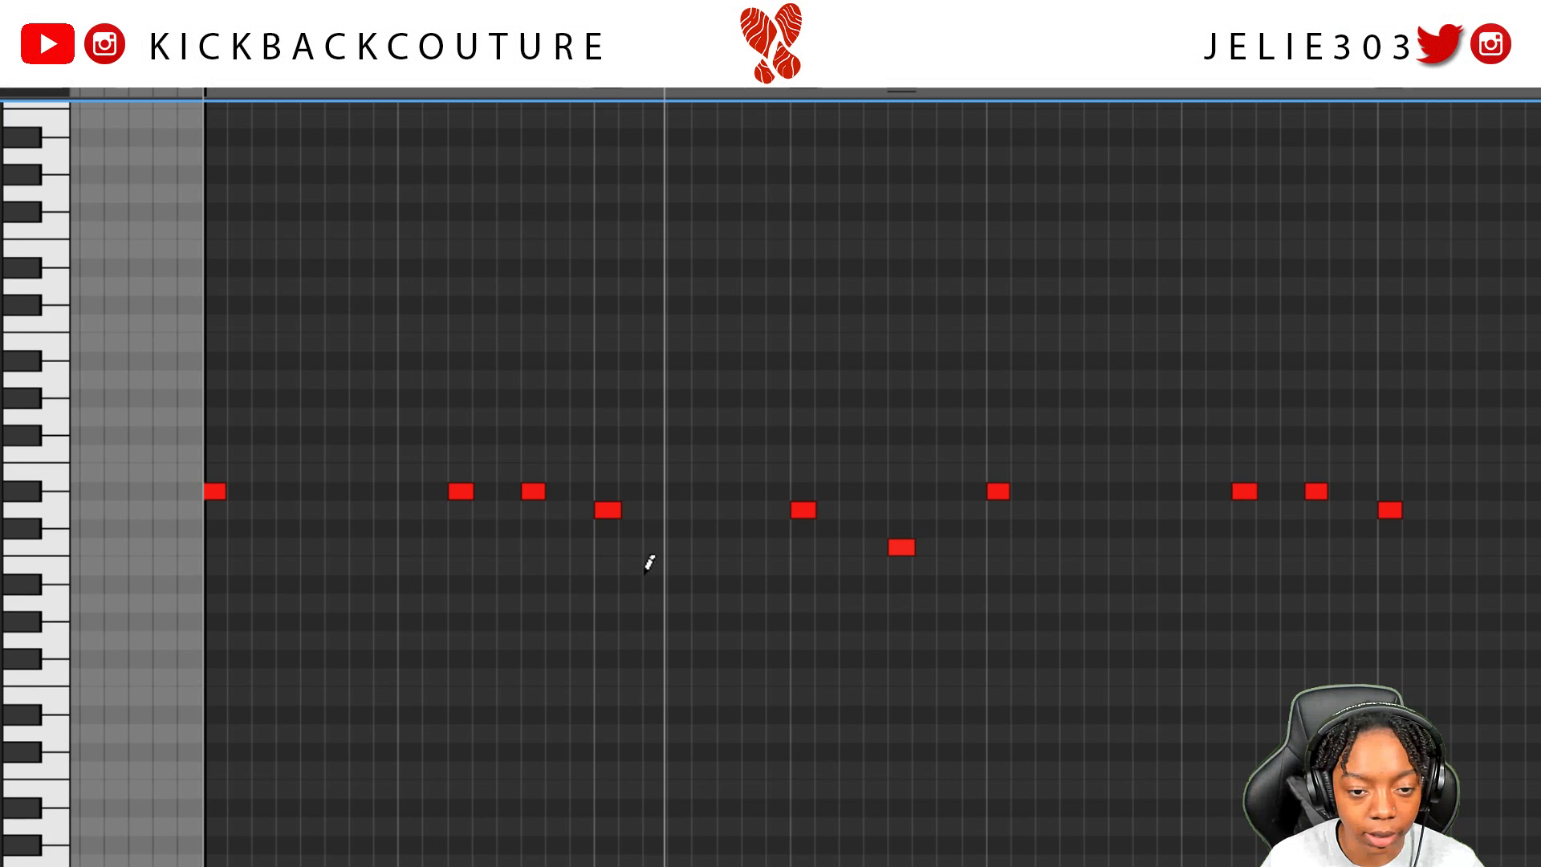
{"action": "left_click", "coordinate": [678, 639]}
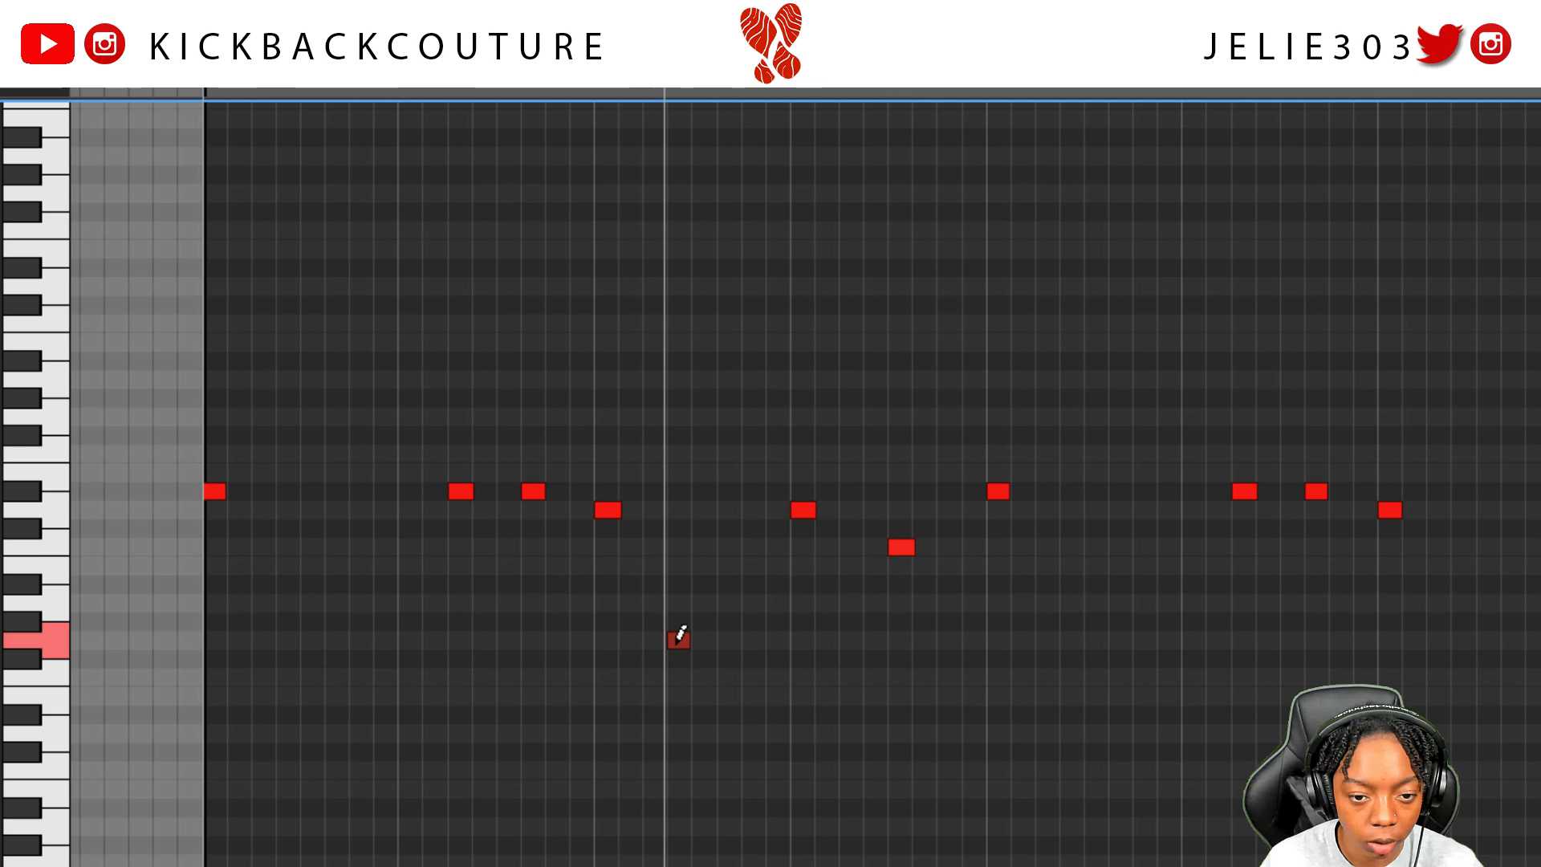
{"action": "key", "text": "ctrl+shift+Up"}
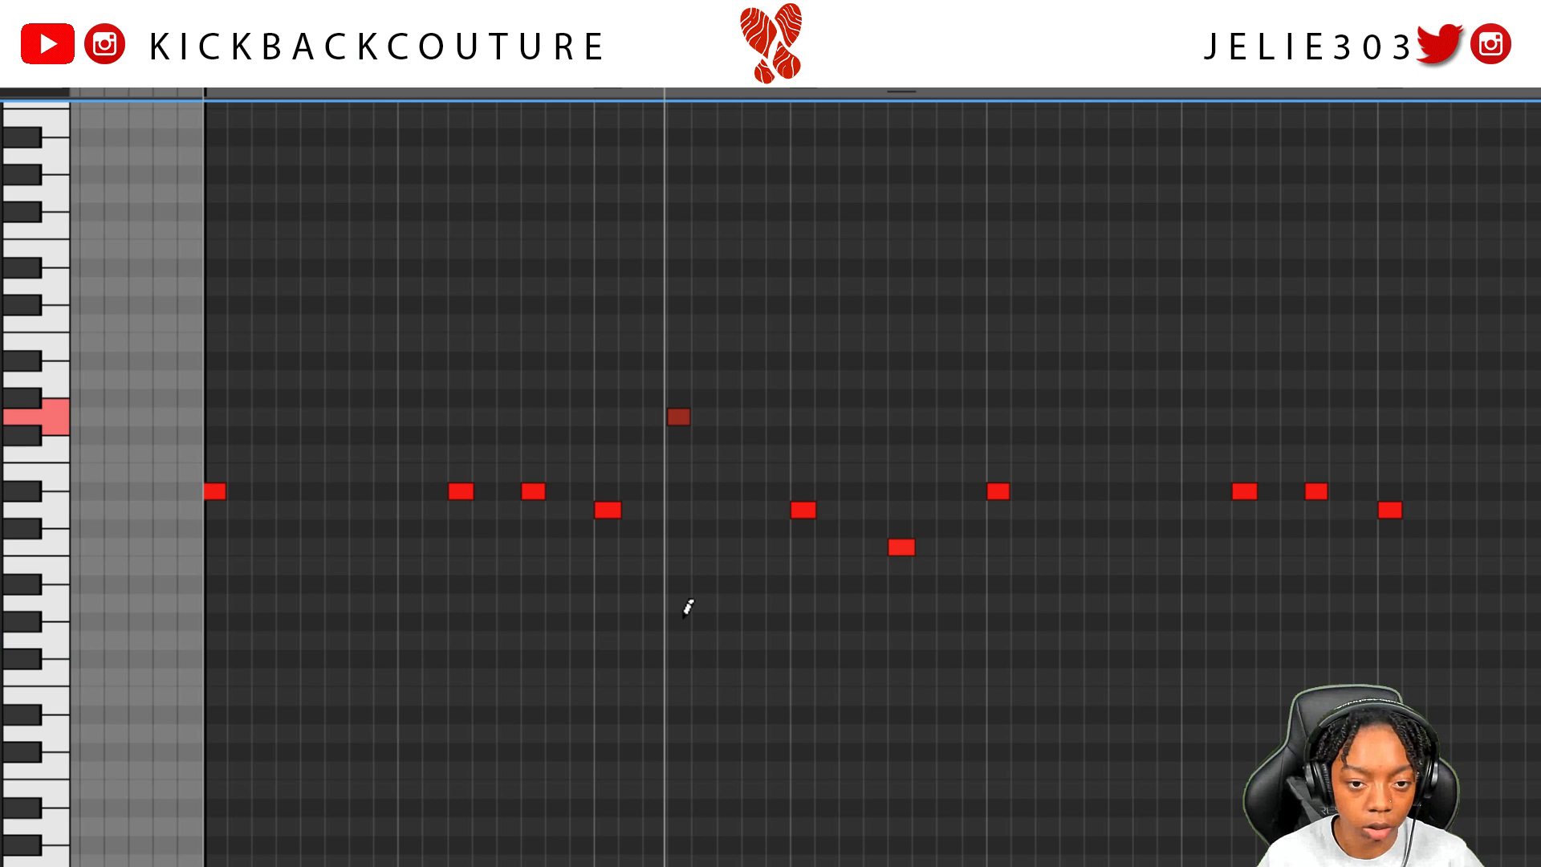
{"action": "key", "text": "space"}
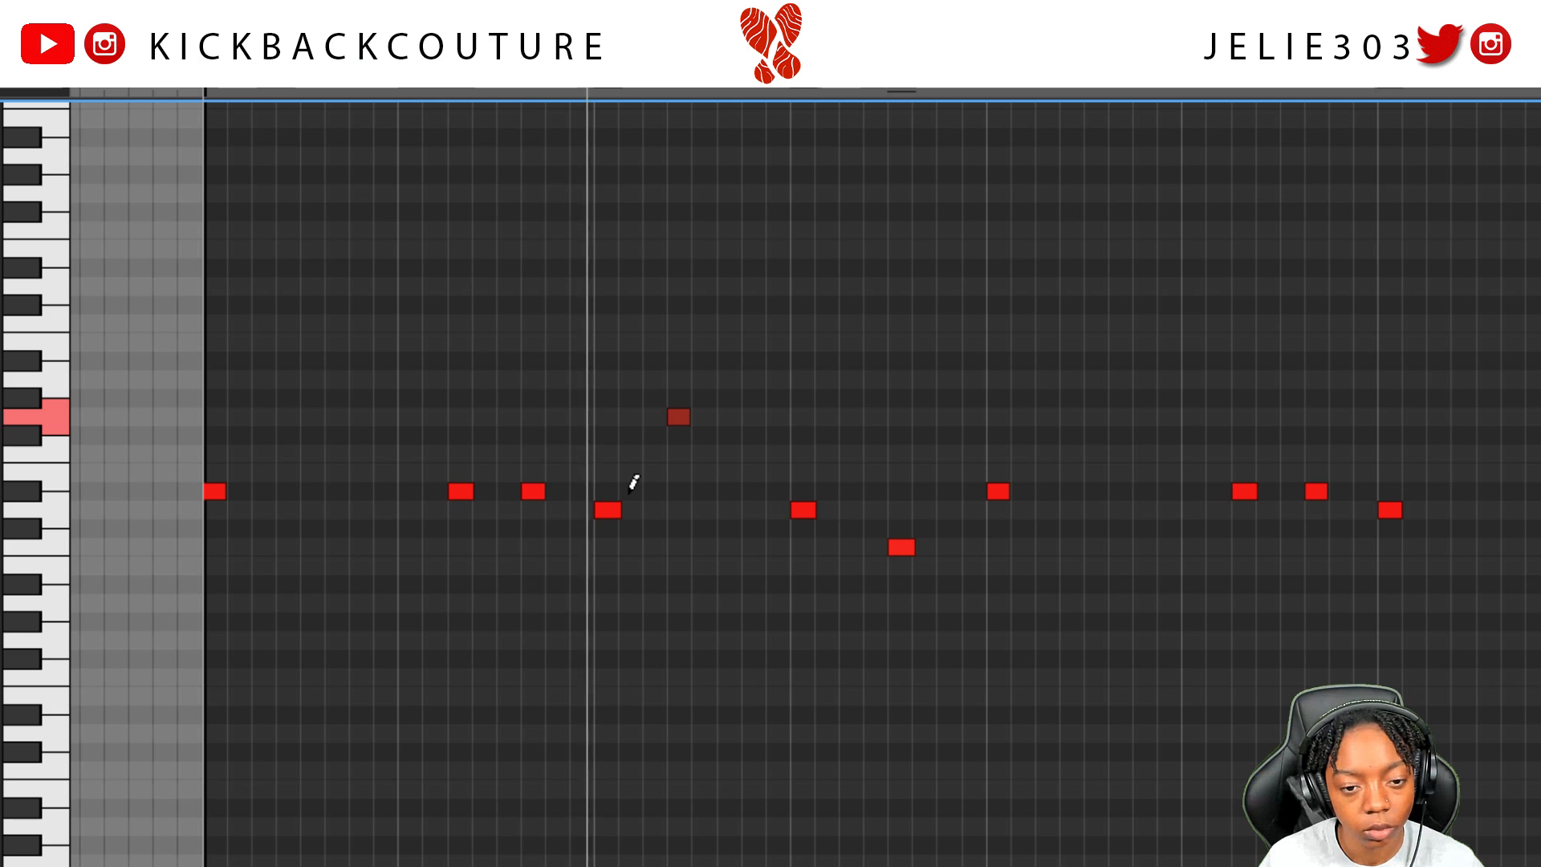
{"action": "left_click", "coordinate": [729, 417]}
{"action": "left_click", "coordinate": [752, 416]}
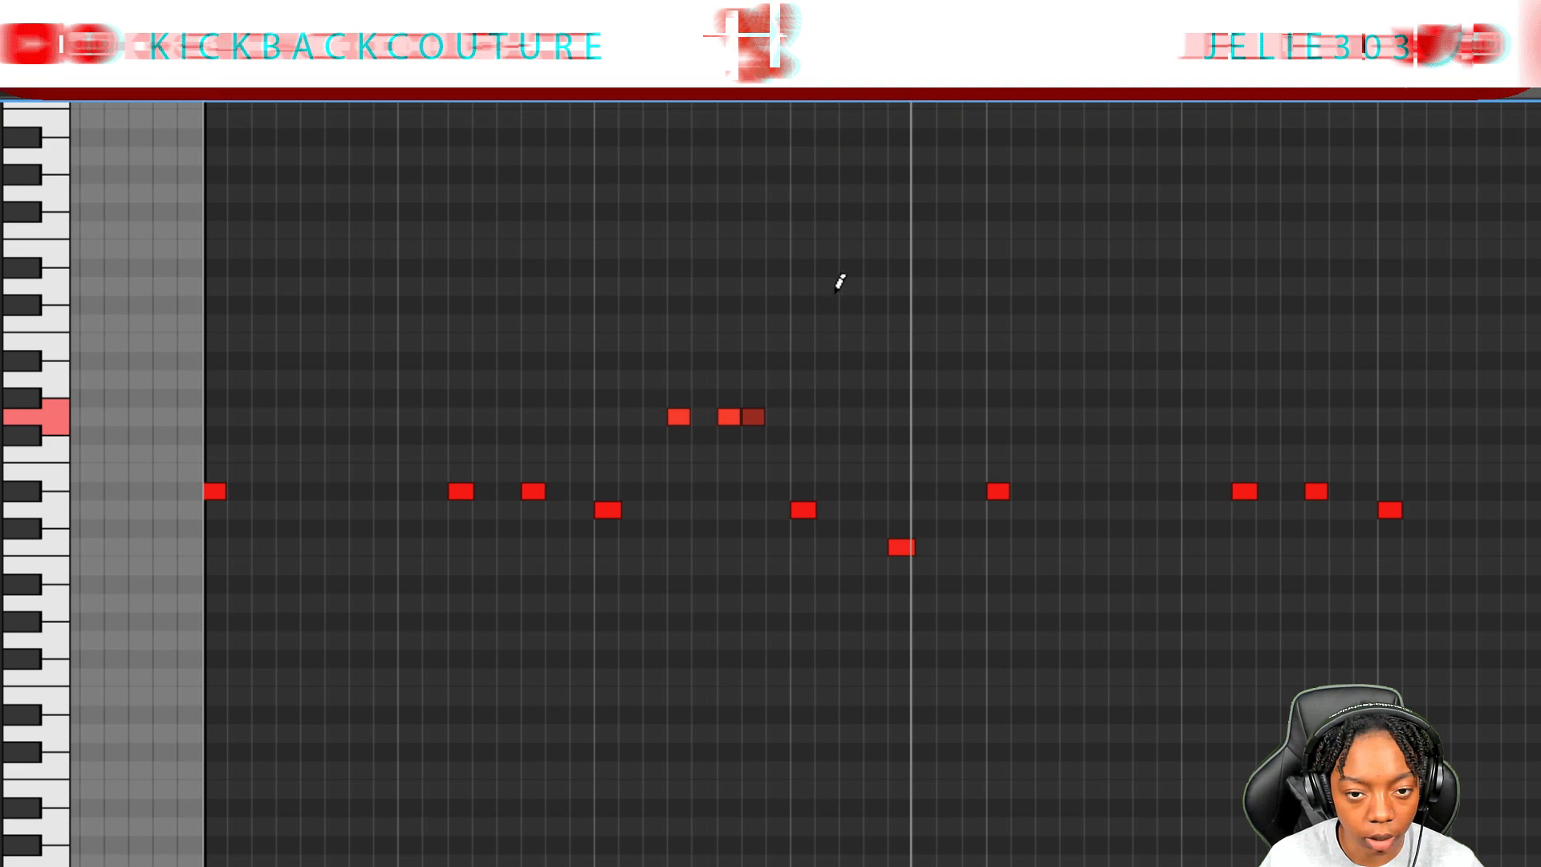
Add a D4 note on beat 2 of bar 12 and copy it down to C4 half a bar further on
{"action": "left_click", "coordinate": [827, 286]}
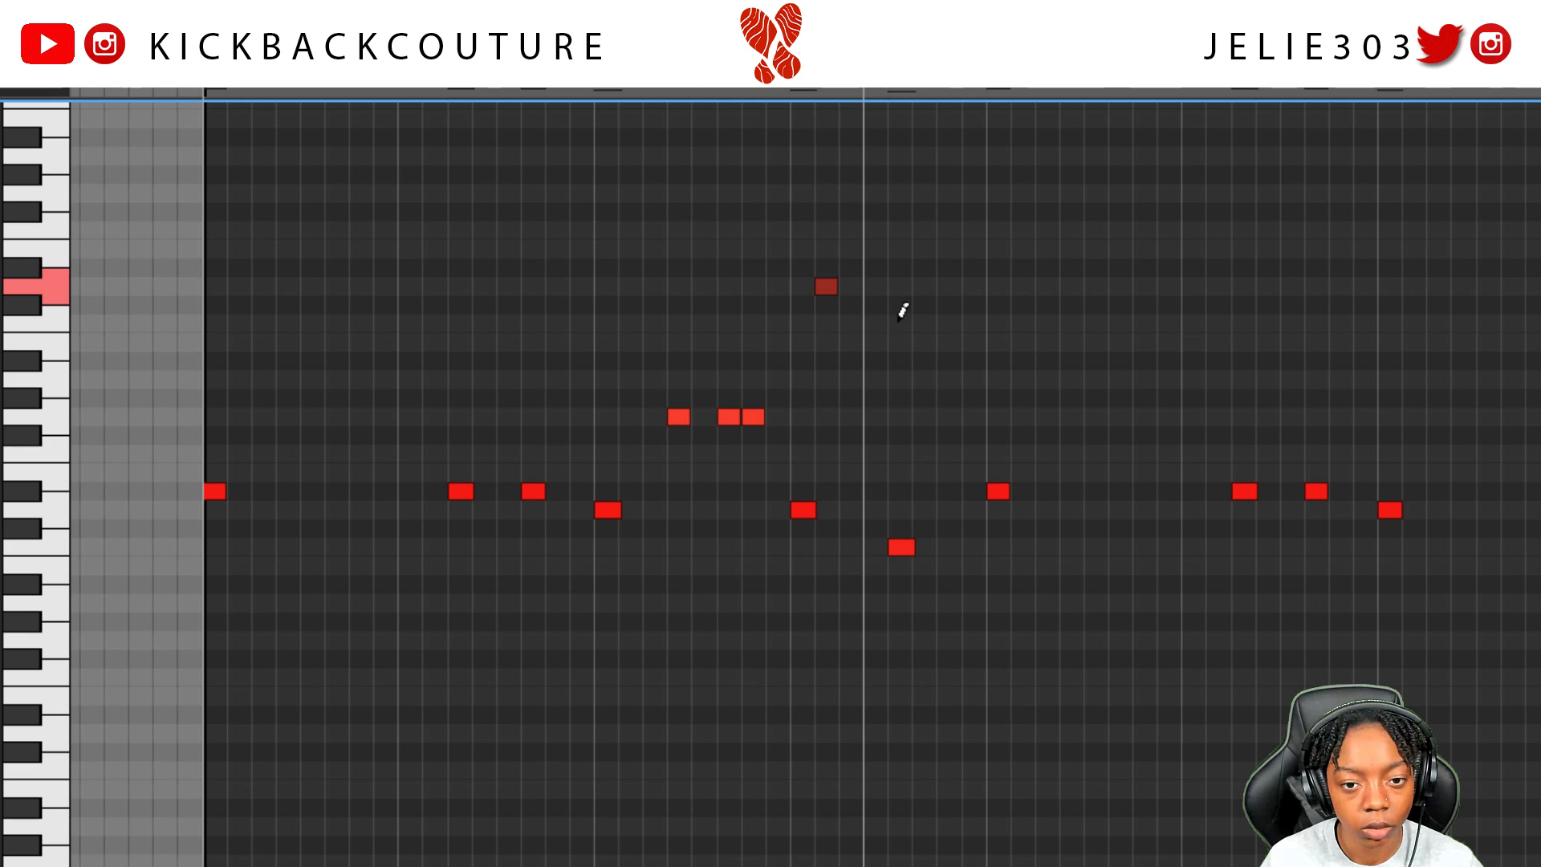
{"action": "left_click_drag", "start_coordinate": [825, 290], "coordinate": [844, 287]}
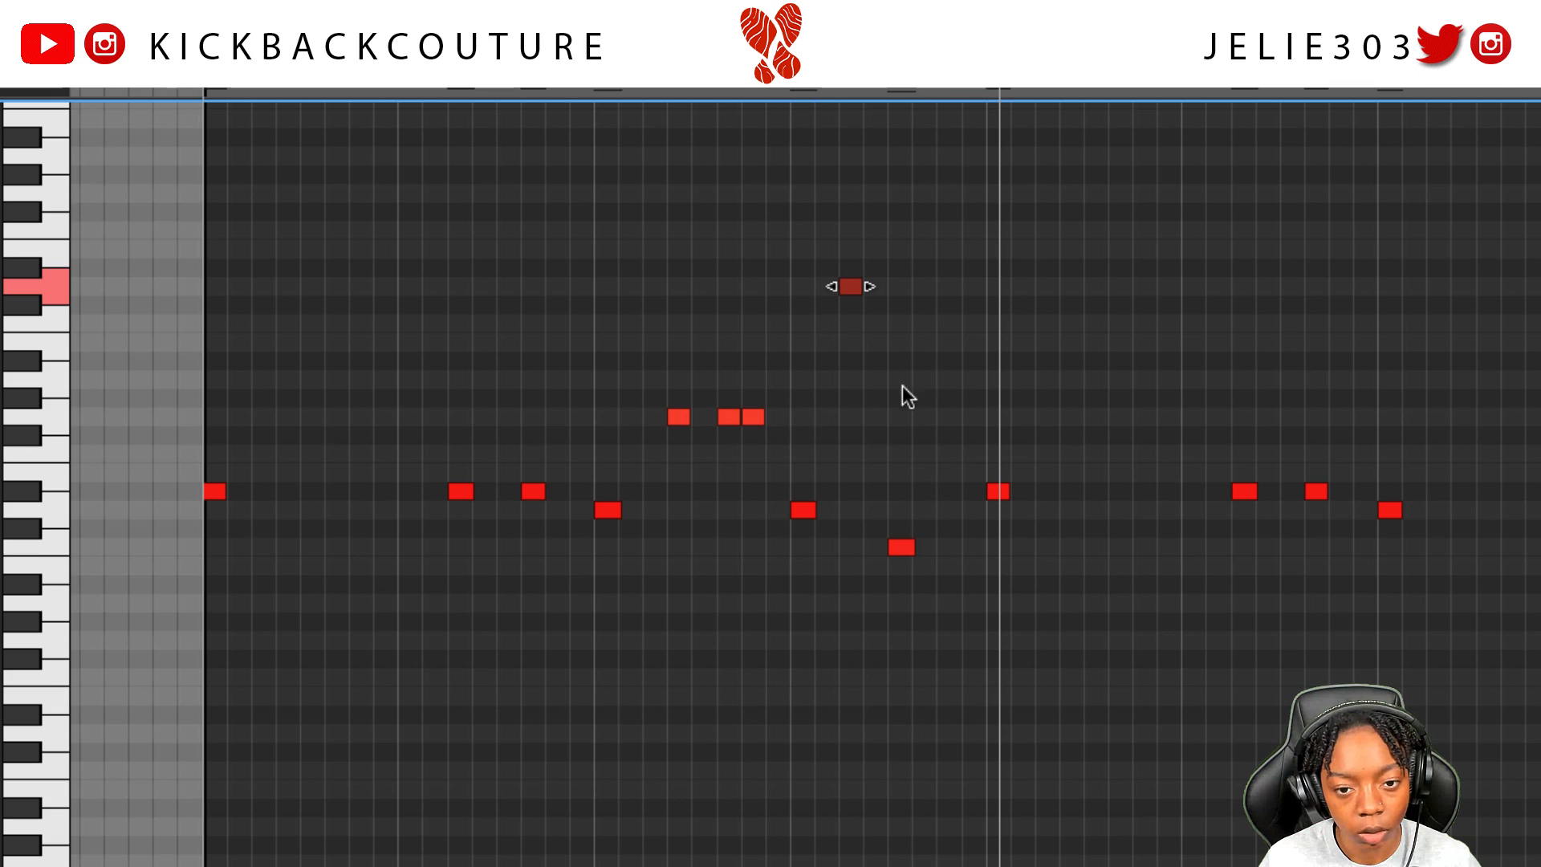
{"action": "left_click_drag", "start_coordinate": [903, 307], "coordinate": [942, 330]}
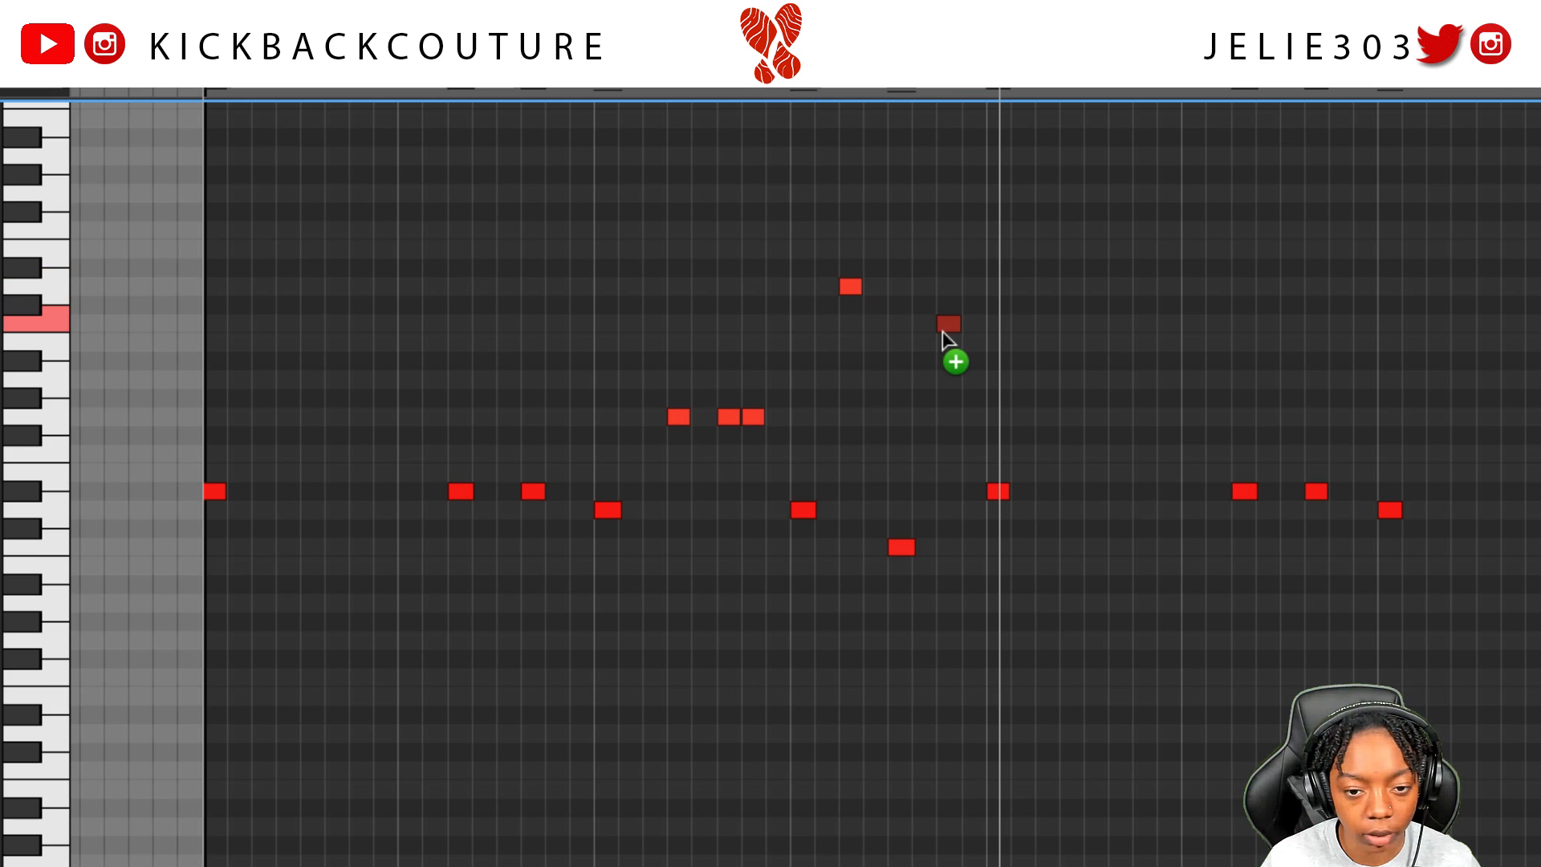
{"action": "key", "text": "space"}
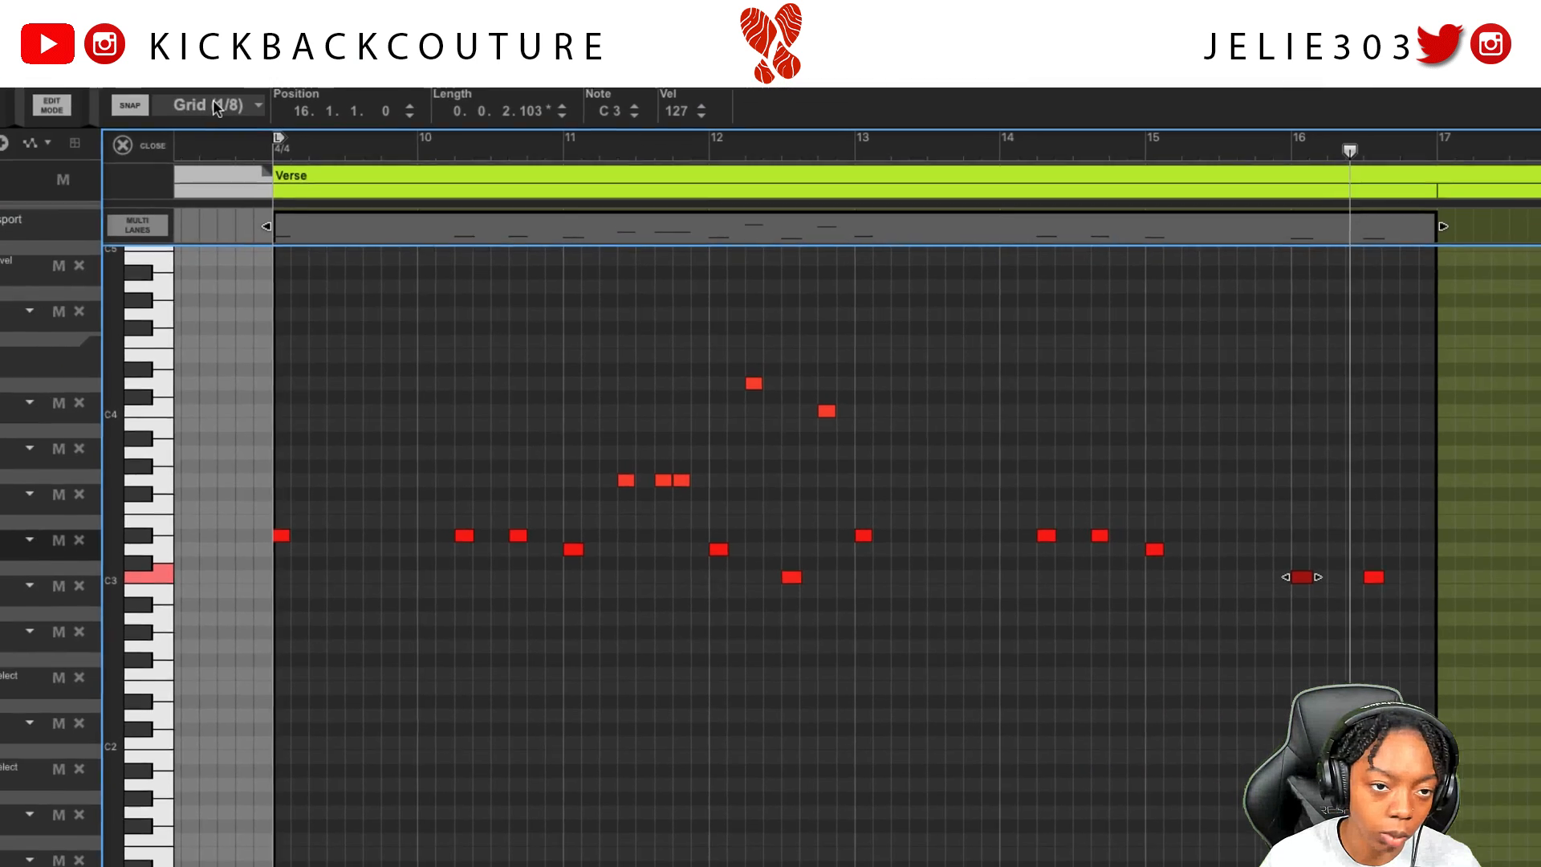
Set the note editor's snap resolution to 1/8T
{"action": "left_click", "coordinate": [223, 137]}
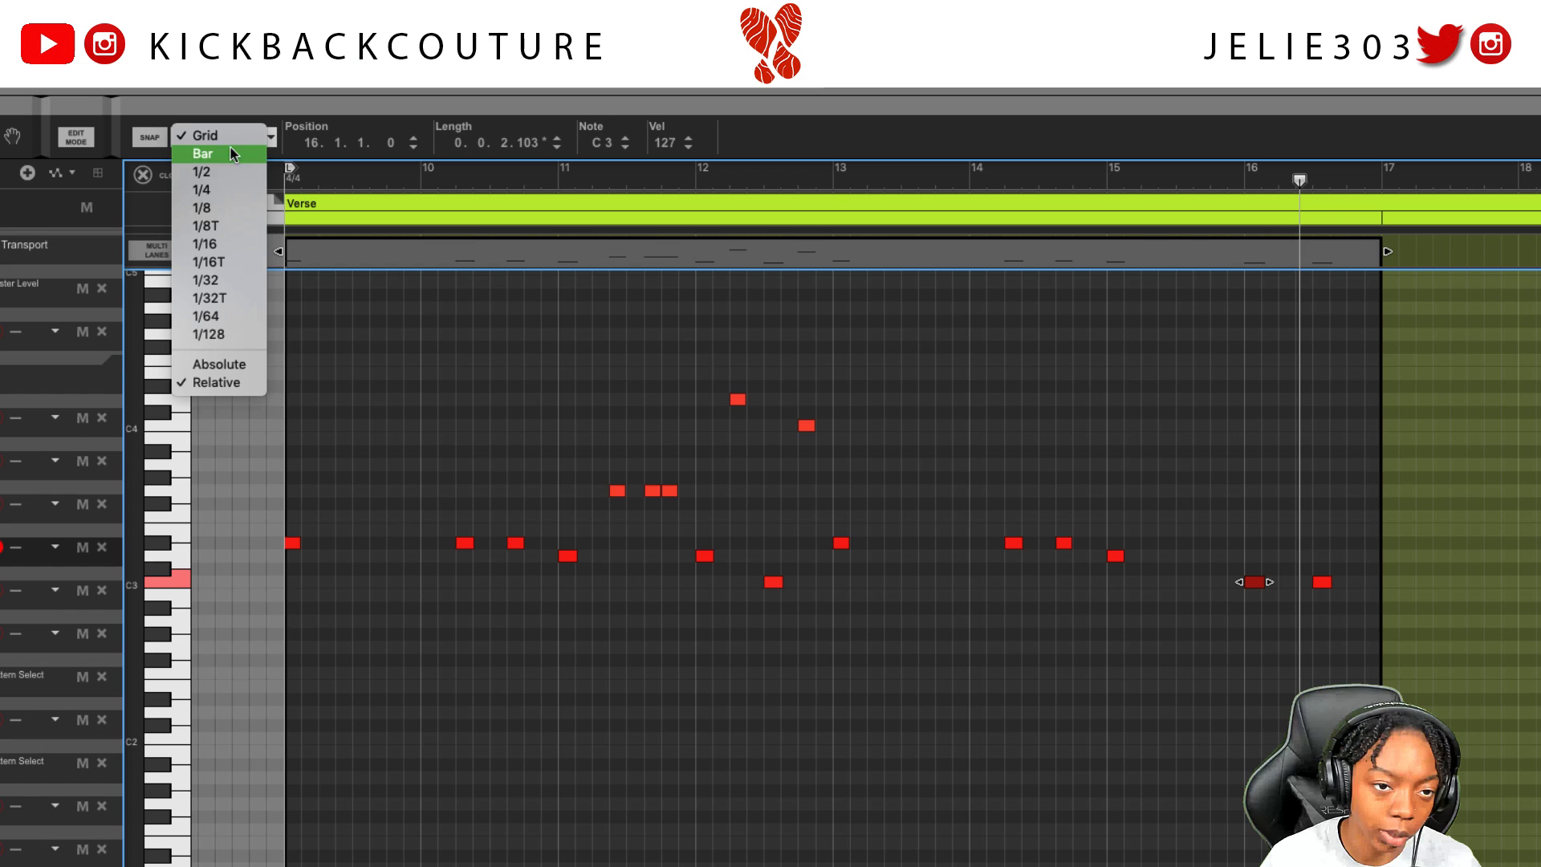
{"action": "left_click", "coordinate": [224, 230]}
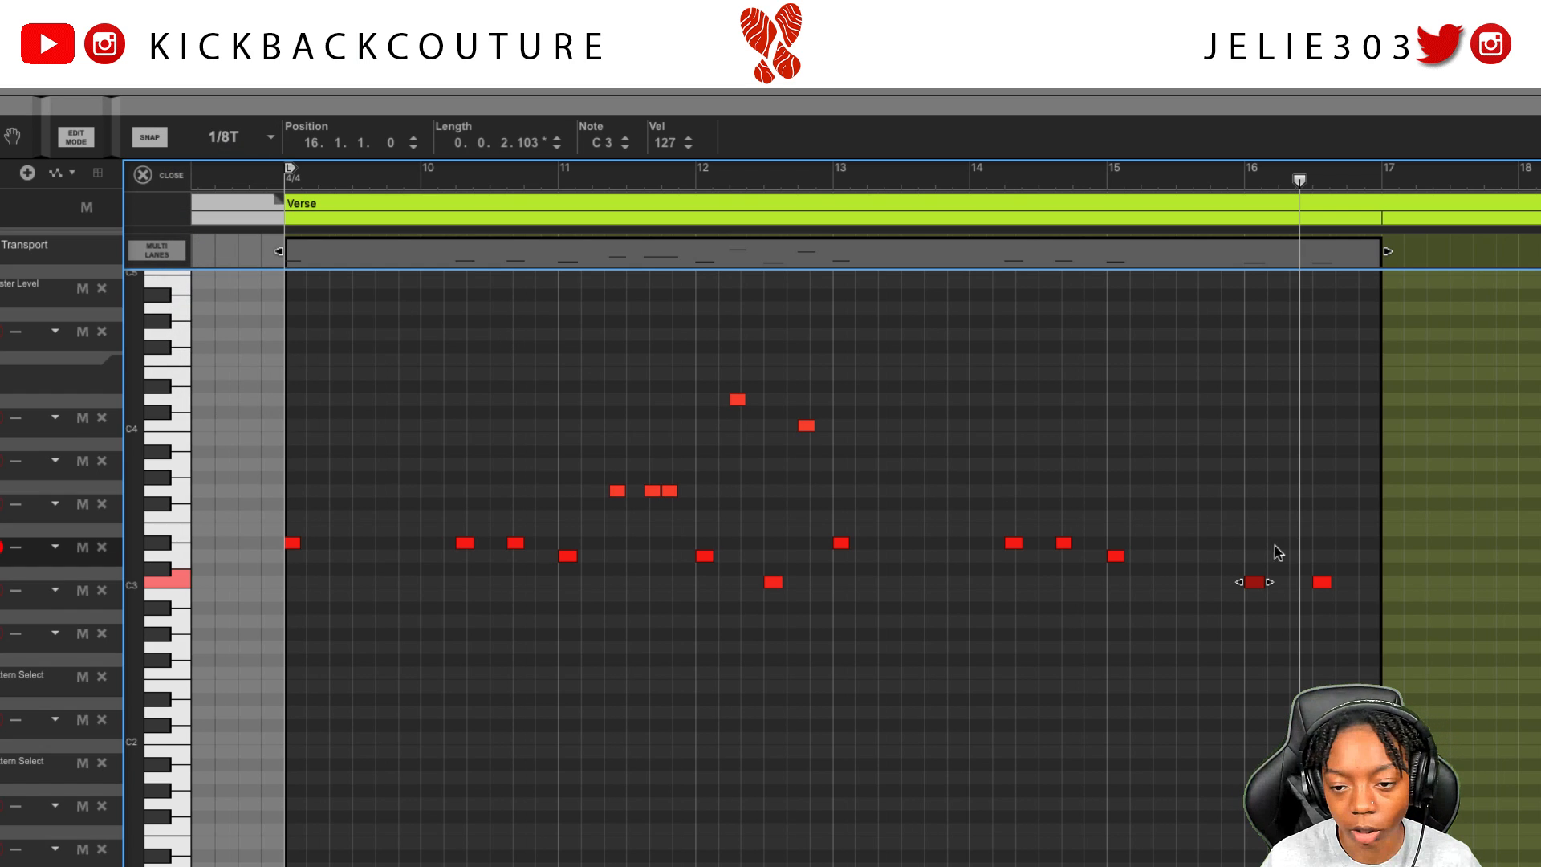
Duplicate the C3 note in the second half of bar 16 twice, raise the middle note an octave to C4, and play it back
{"action": "left_click", "coordinate": [1318, 583]}
{"action": "key", "text": "super+d"}
{"action": "key", "text": "super+d"}
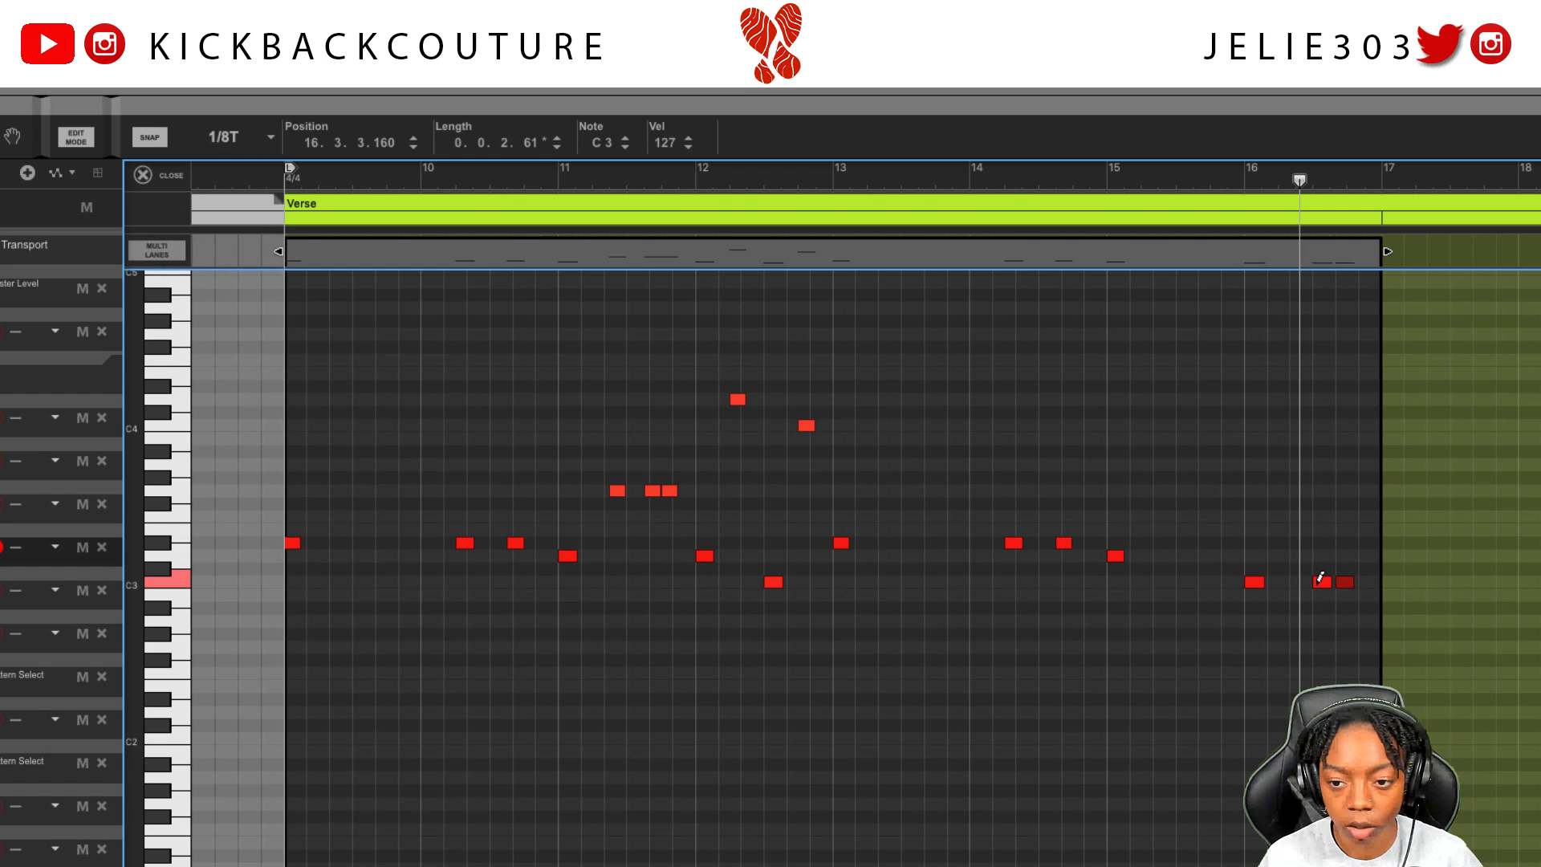
{"action": "left_click", "coordinate": [1344, 583]}
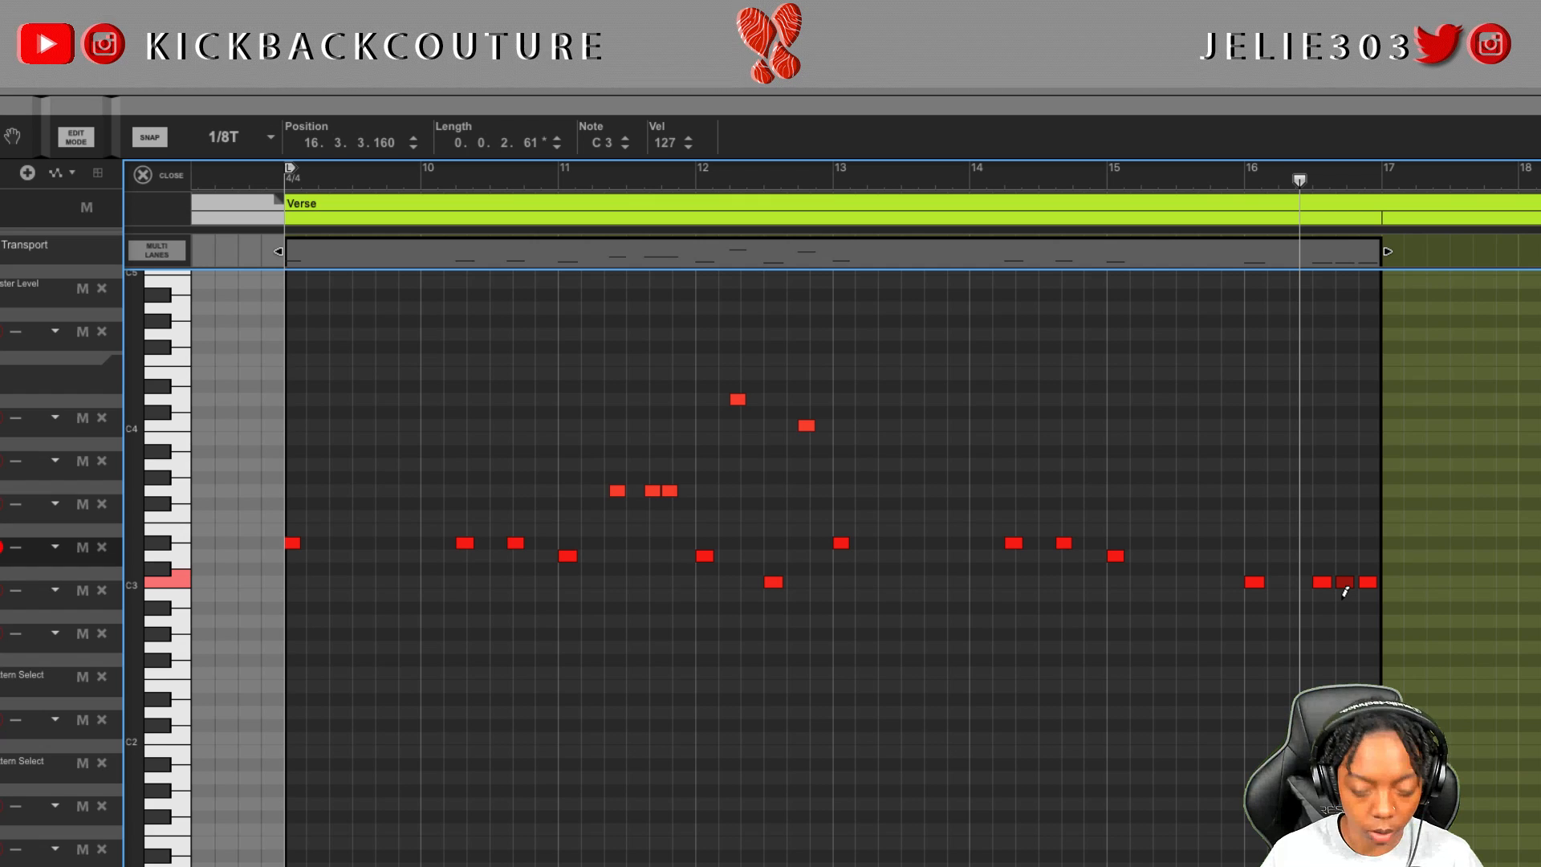
{"action": "key", "text": "shift+Up"}
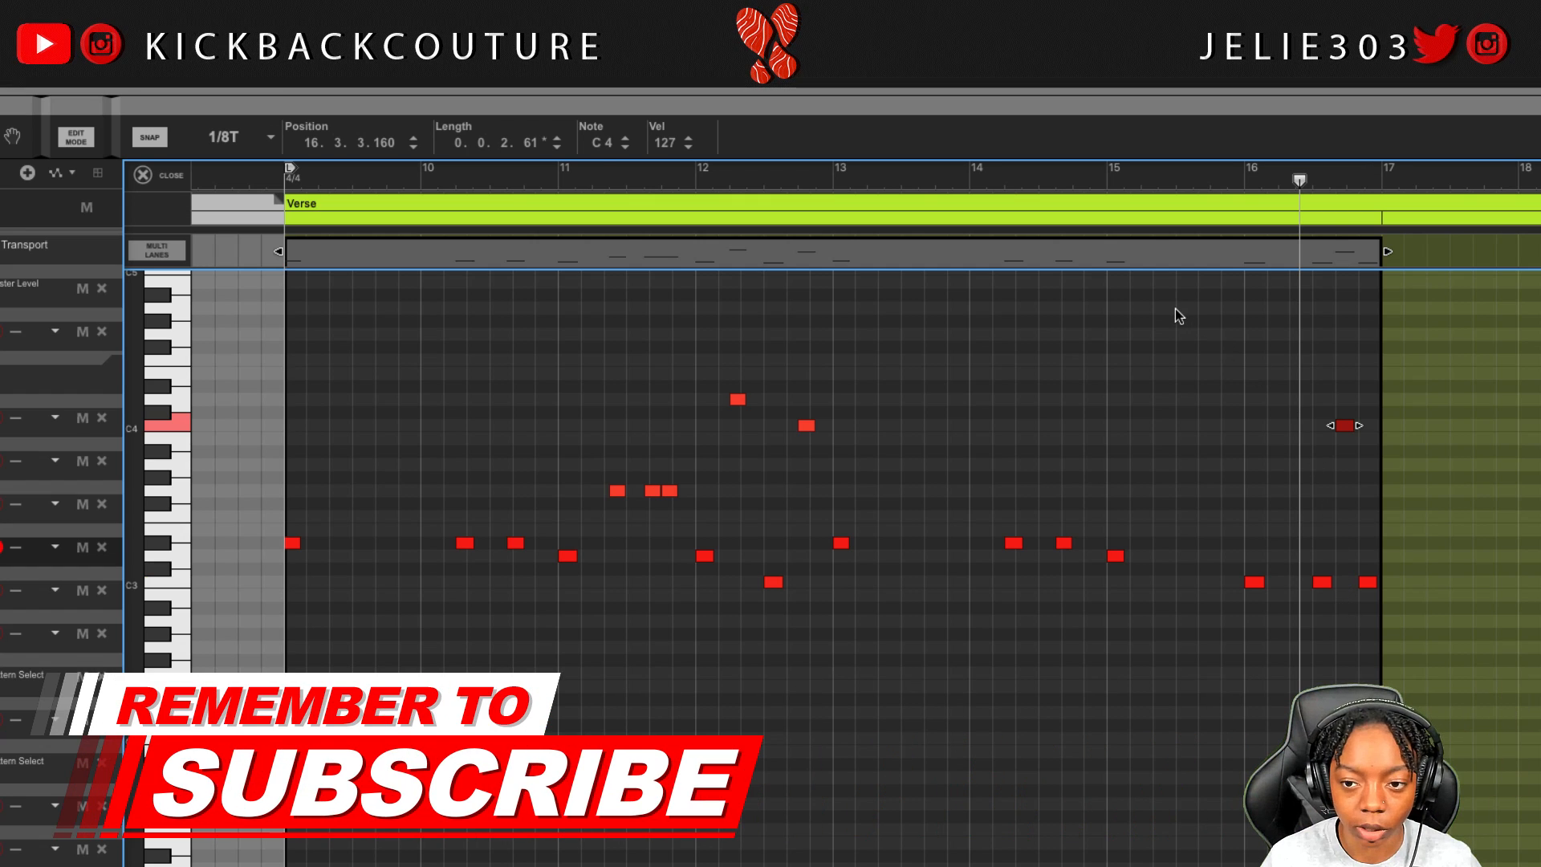
{"action": "key", "text": "space"}
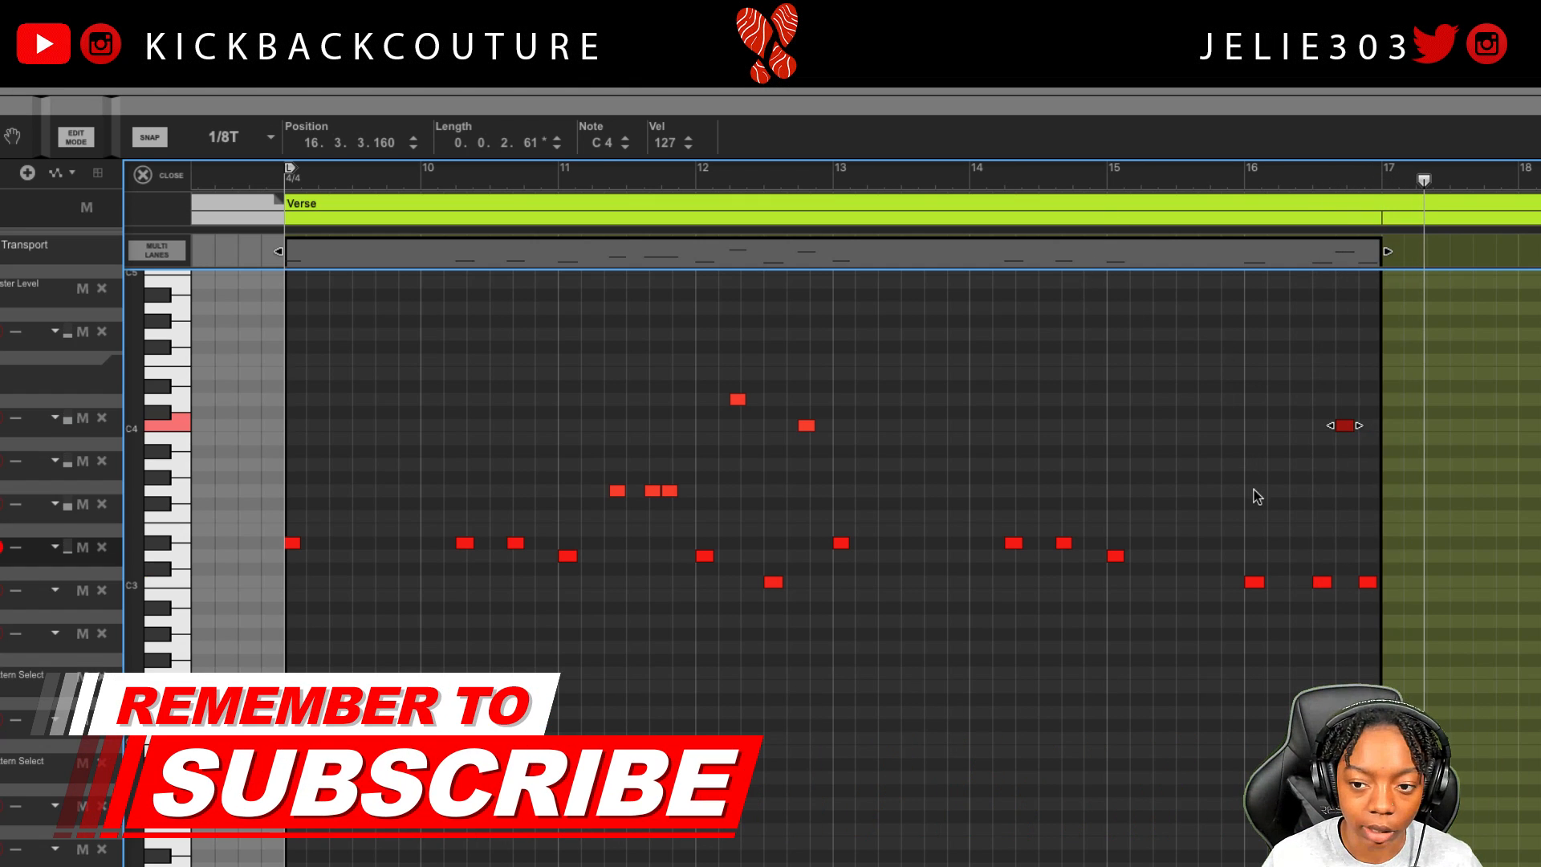
With snap at 1/16, trim the C3 note at the start of bar 16 to 0.0.2.0 and repeat it up to beat 3
{"action": "mouse_move", "coordinate": [1254, 485]}
{"action": "left_mouse_down"}
{"action": "mouse_move", "coordinate": [1260, 597]}
{"action": "mouse_move", "coordinate": [1256, 585]}
{"action": "left_mouse_up"}
{"action": "left_click", "coordinate": [252, 137]}
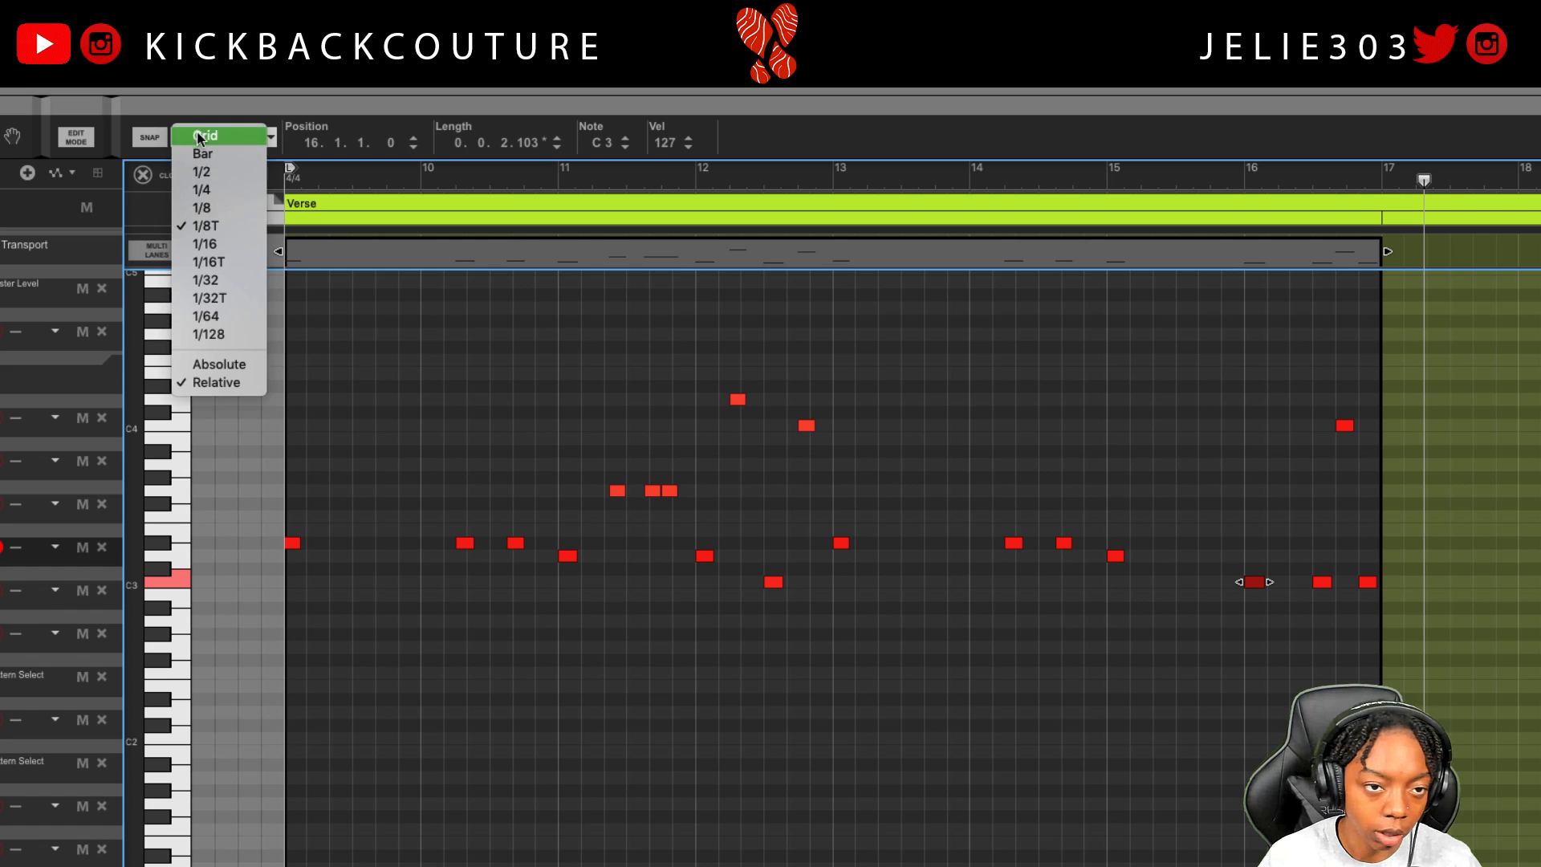
{"action": "left_click", "coordinate": [233, 246]}
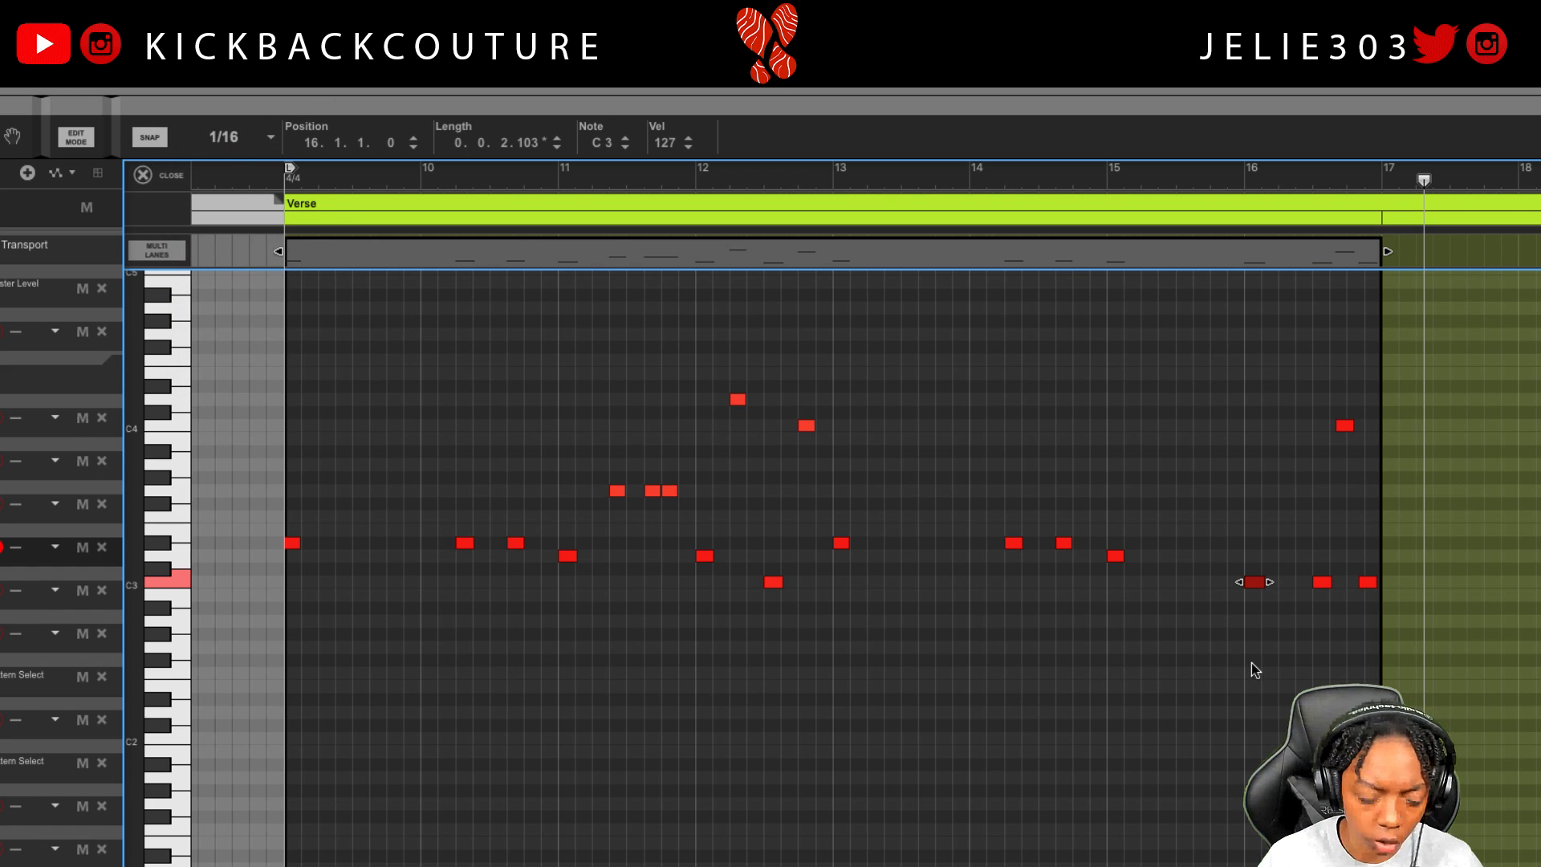
{"action": "key", "text": "h"}
{"action": "key", "text": "h"}
{"action": "key", "text": "h"}
{"action": "key", "text": "h"}
{"action": "key", "text": "h"}
{"action": "key", "text": "h"}
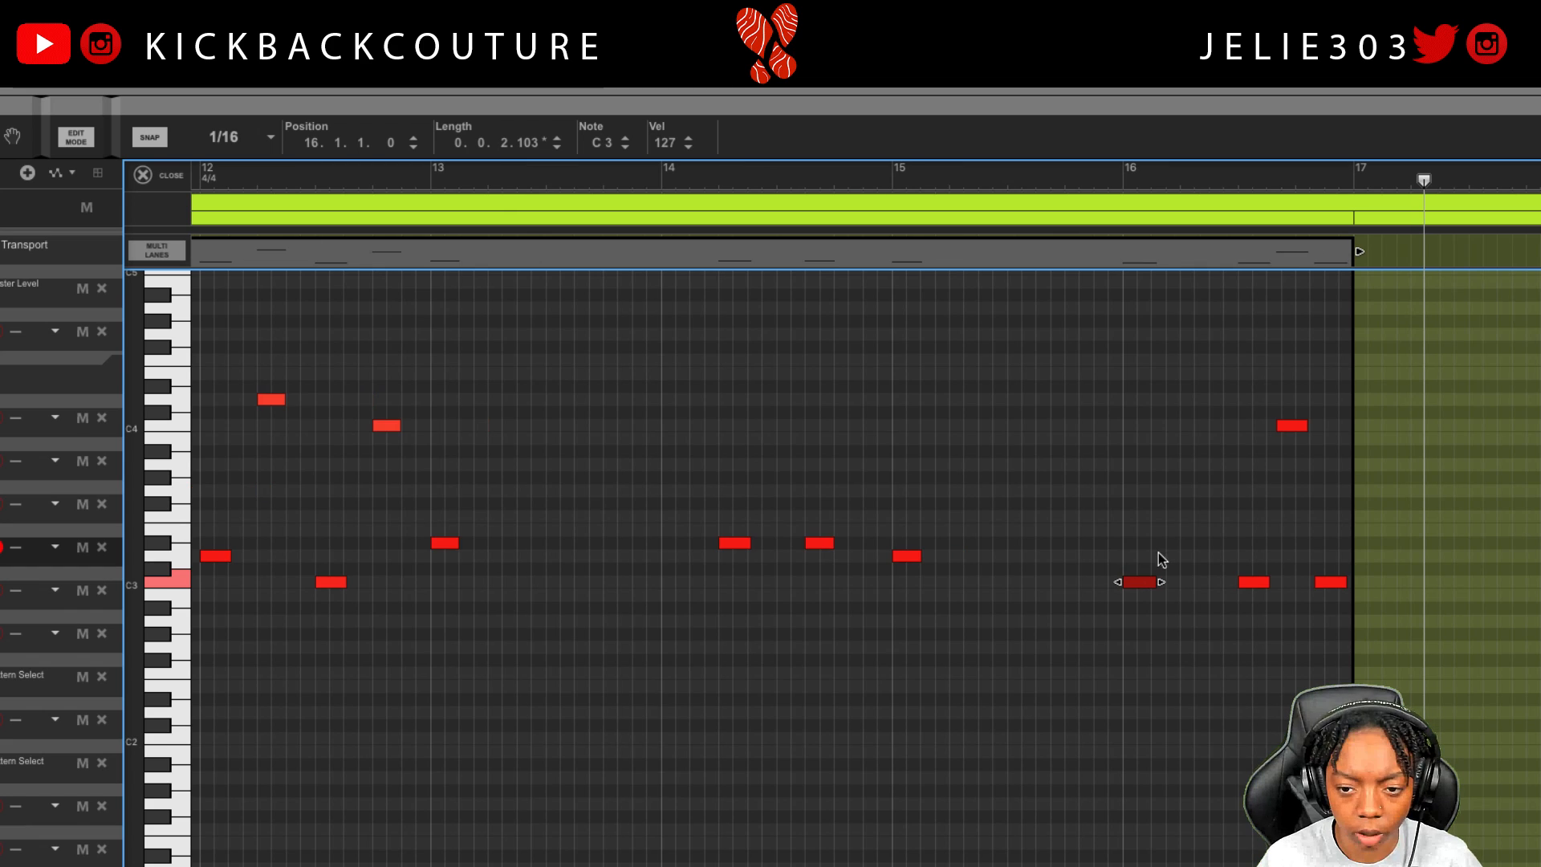
{"action": "left_click_drag", "start_coordinate": [1161, 582], "coordinate": [1150, 584]}
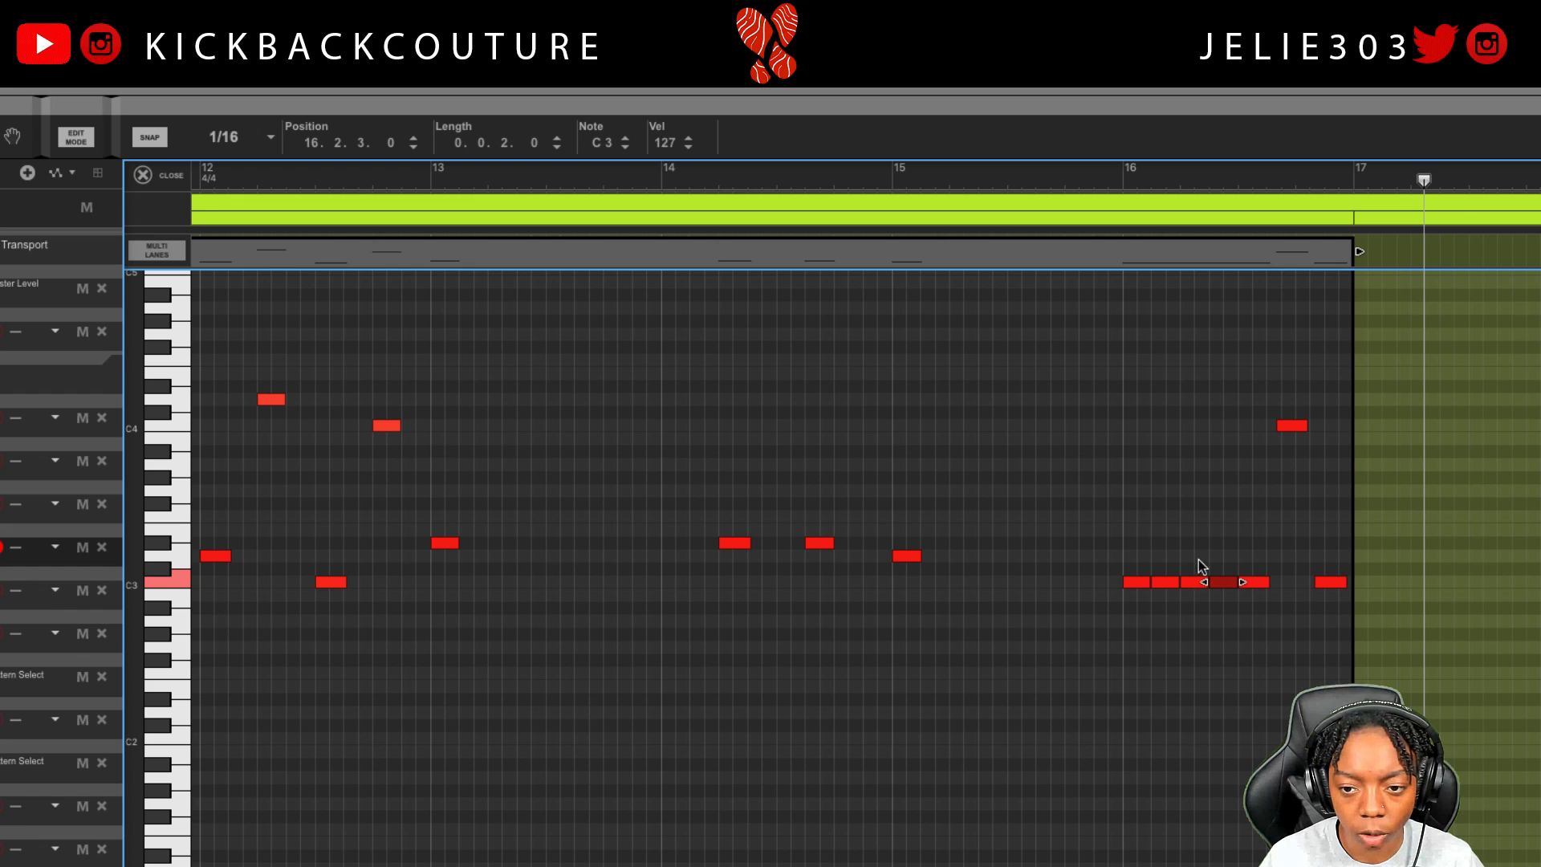
Play back the repeated C3 notes from just before bar 16, keeping the note on beat 2 selected
{"action": "left_click", "coordinate": [1191, 582]}
{"action": "left_click", "coordinate": [1109, 175]}
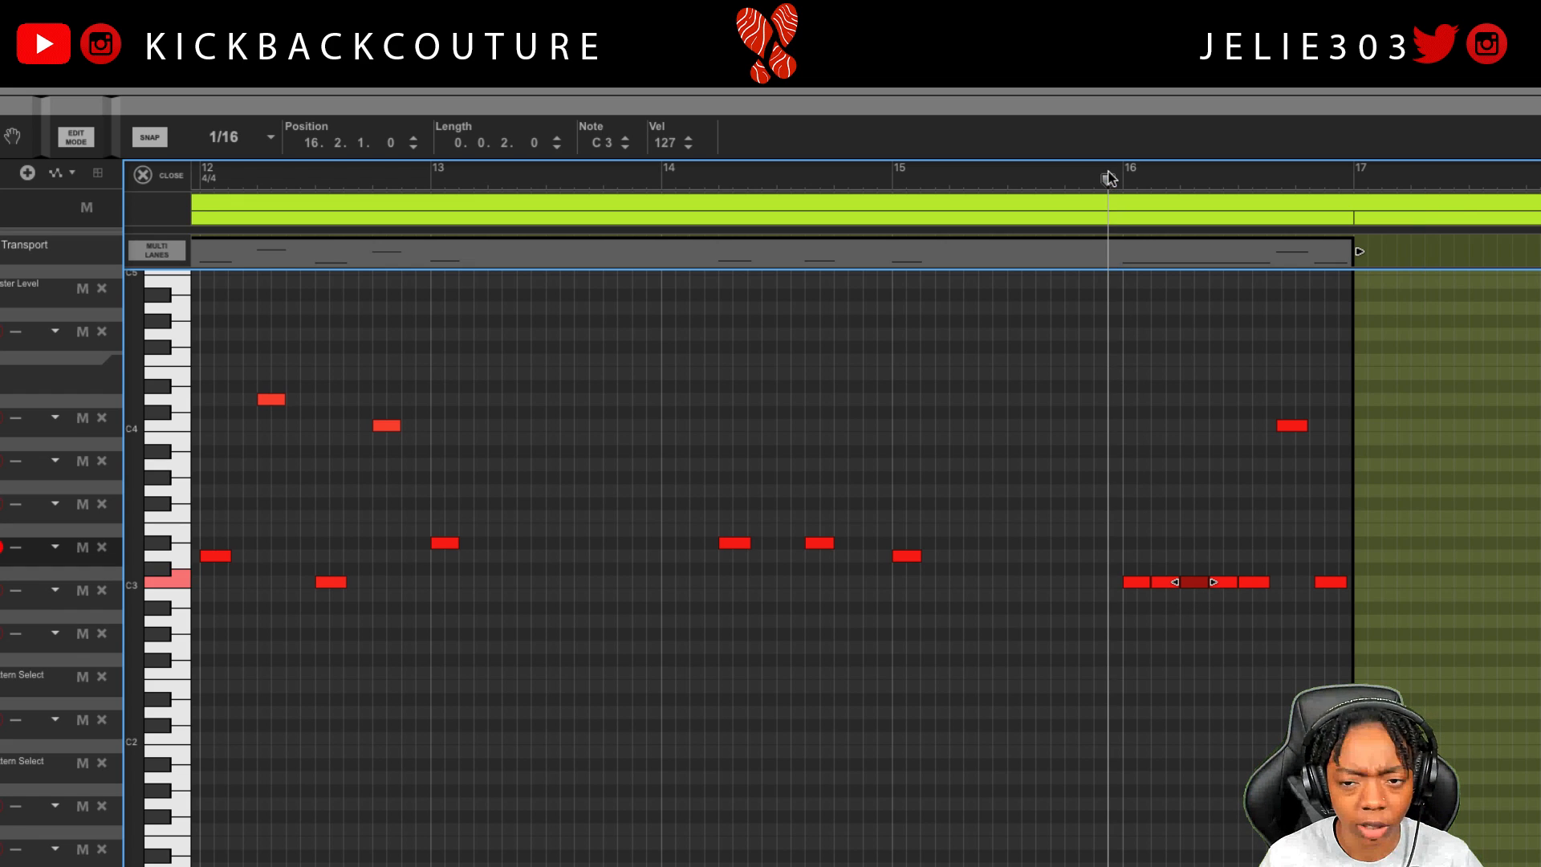
{"action": "key", "text": "space"}
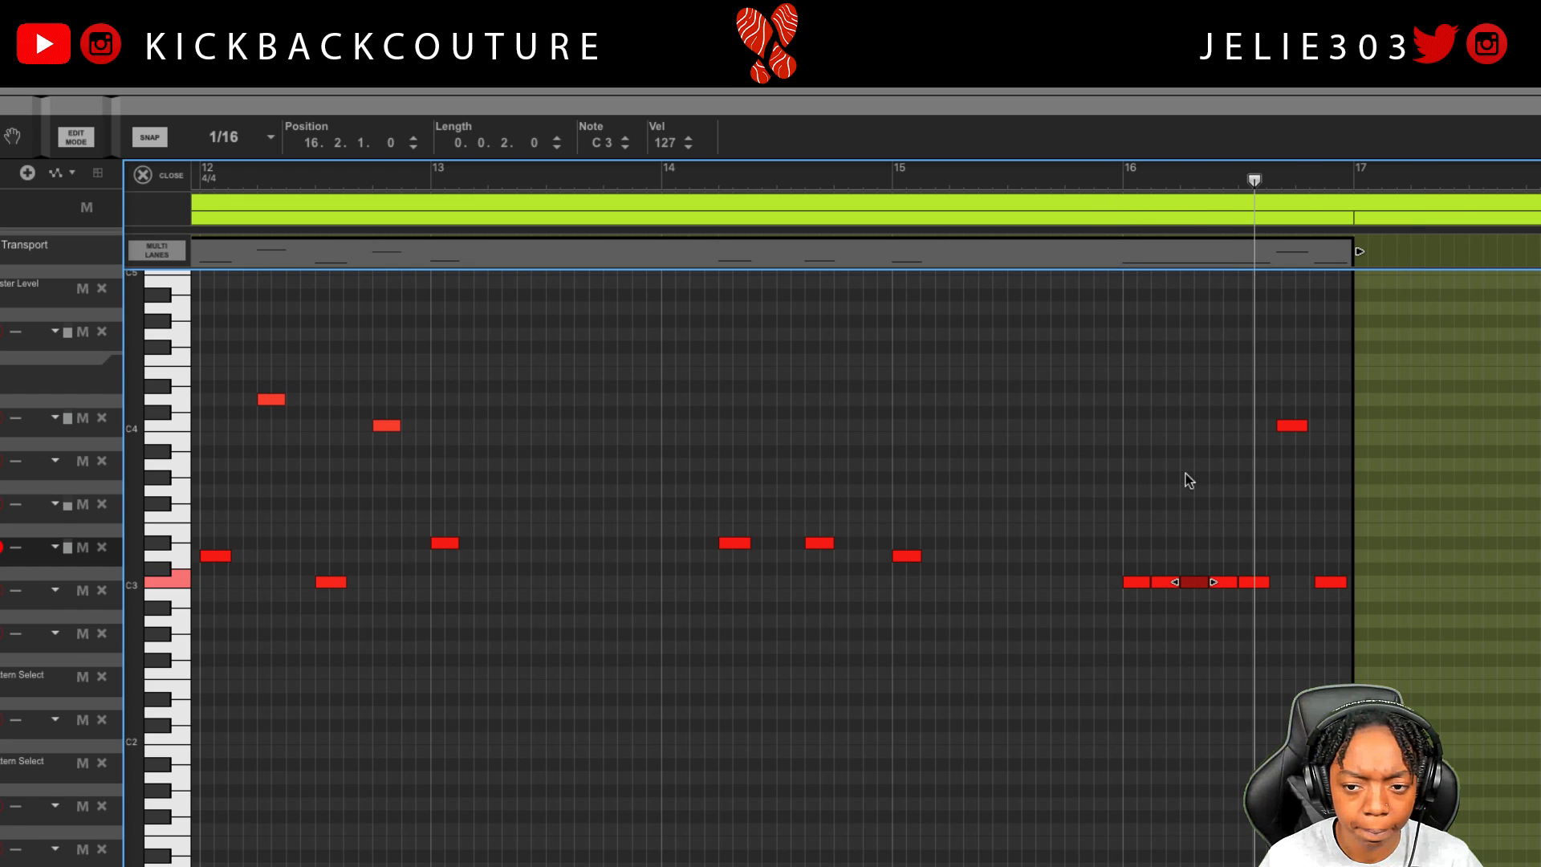
{"action": "left_click", "coordinate": [1209, 542]}
{"action": "left_click", "coordinate": [1203, 582]}
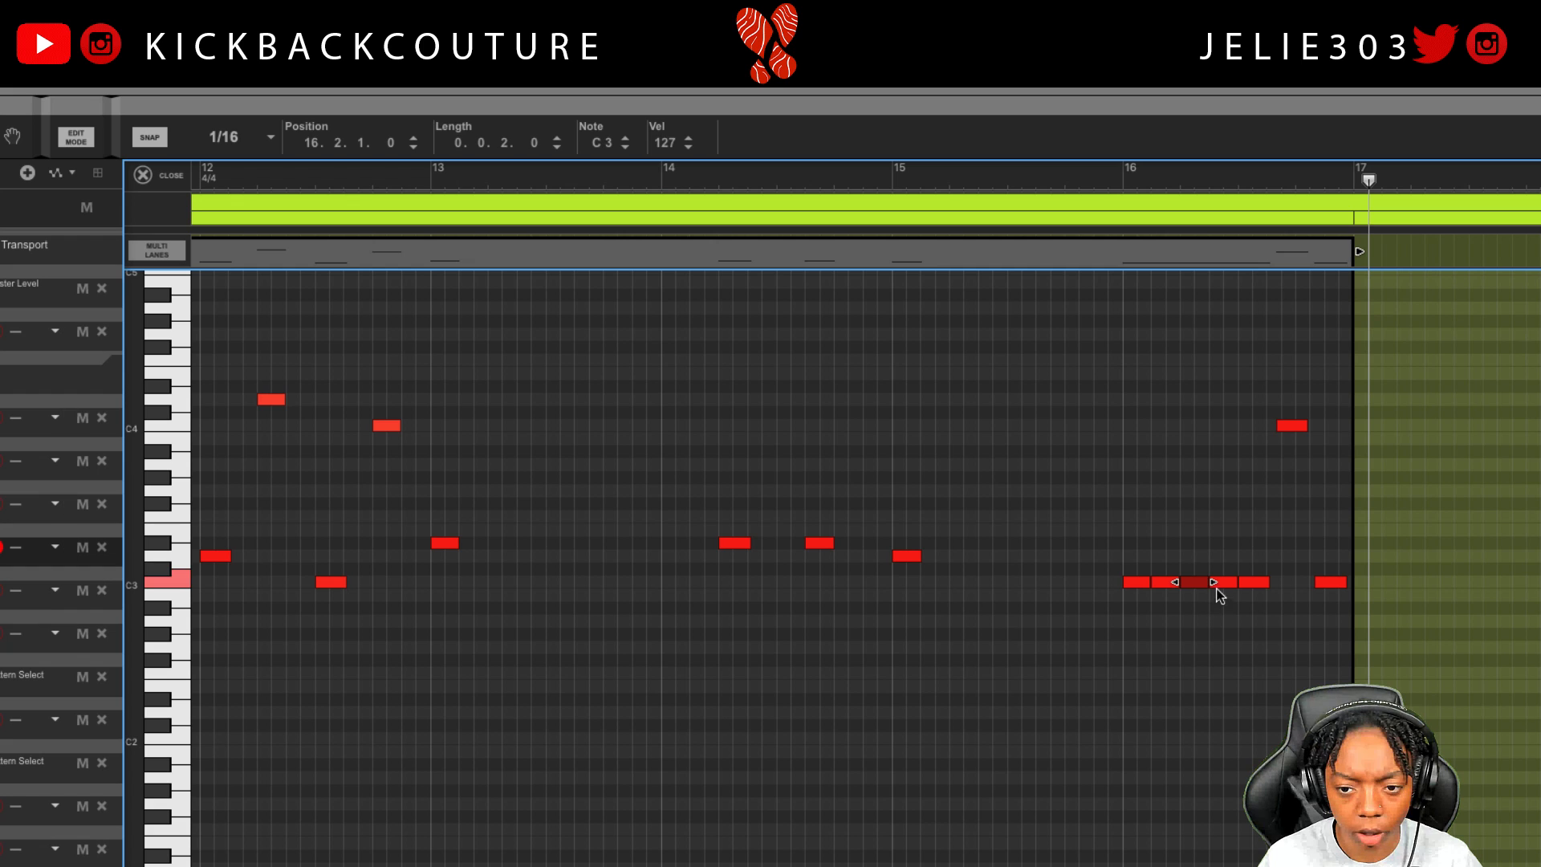
With snap at 1/32, shorten the C3 note on beat 2 of bar 16 to 0.0.0.120 and duplicate it three times
{"action": "key", "text": "h"}
{"action": "key", "text": "h"}
{"action": "key", "text": "h"}
{"action": "key", "text": "h"}
{"action": "key", "text": "h"}
{"action": "key", "text": "h"}
{"action": "key", "text": "h"}
{"action": "key", "text": "h"}
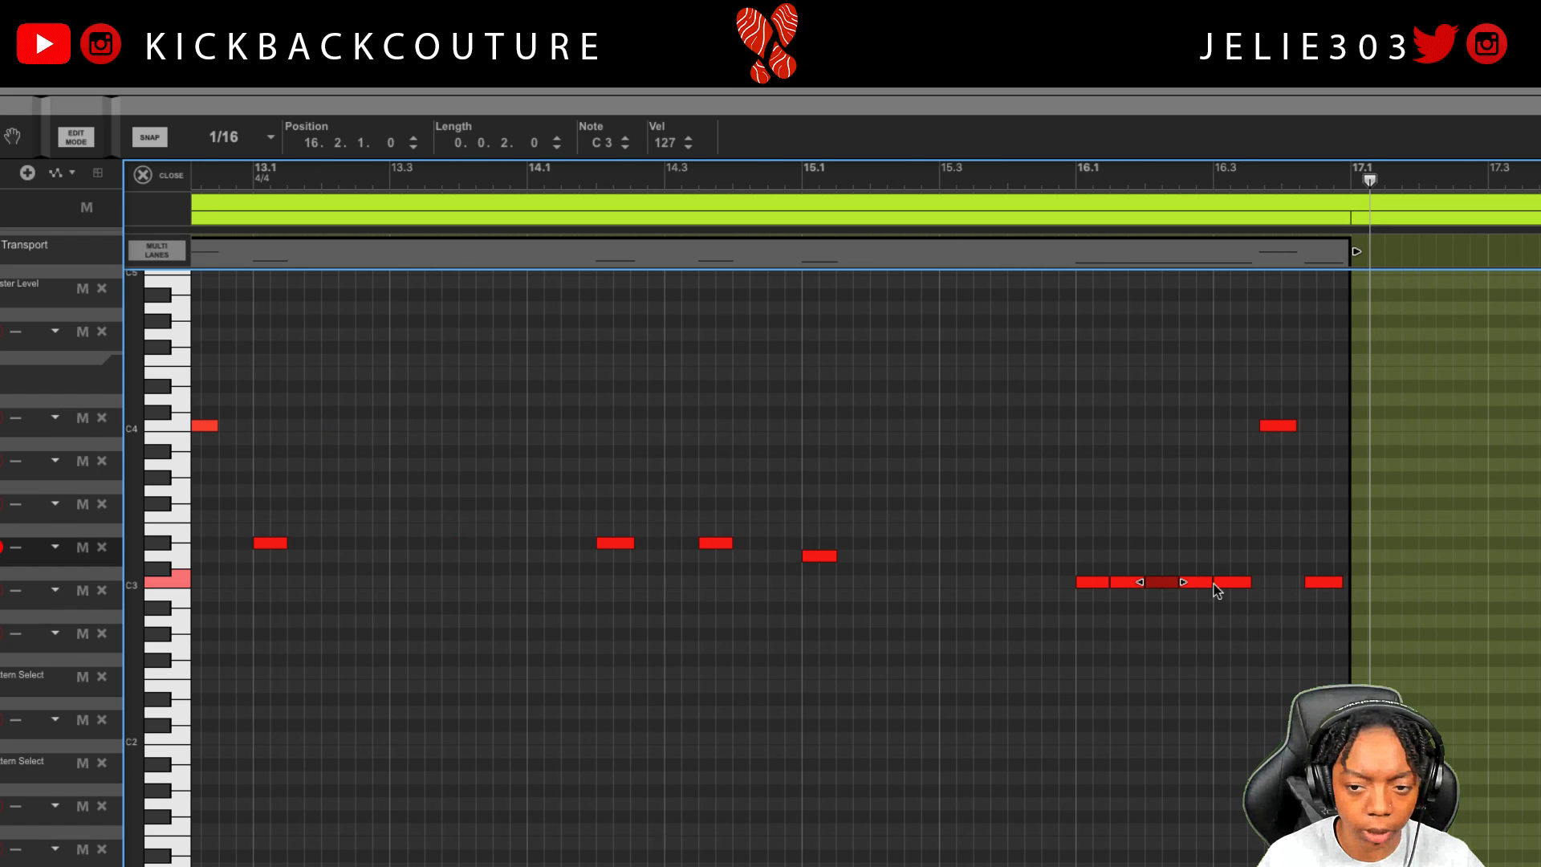
{"action": "key", "text": "h"}
{"action": "key", "text": "h"}
{"action": "key", "text": "h"}
{"action": "key", "text": "h"}
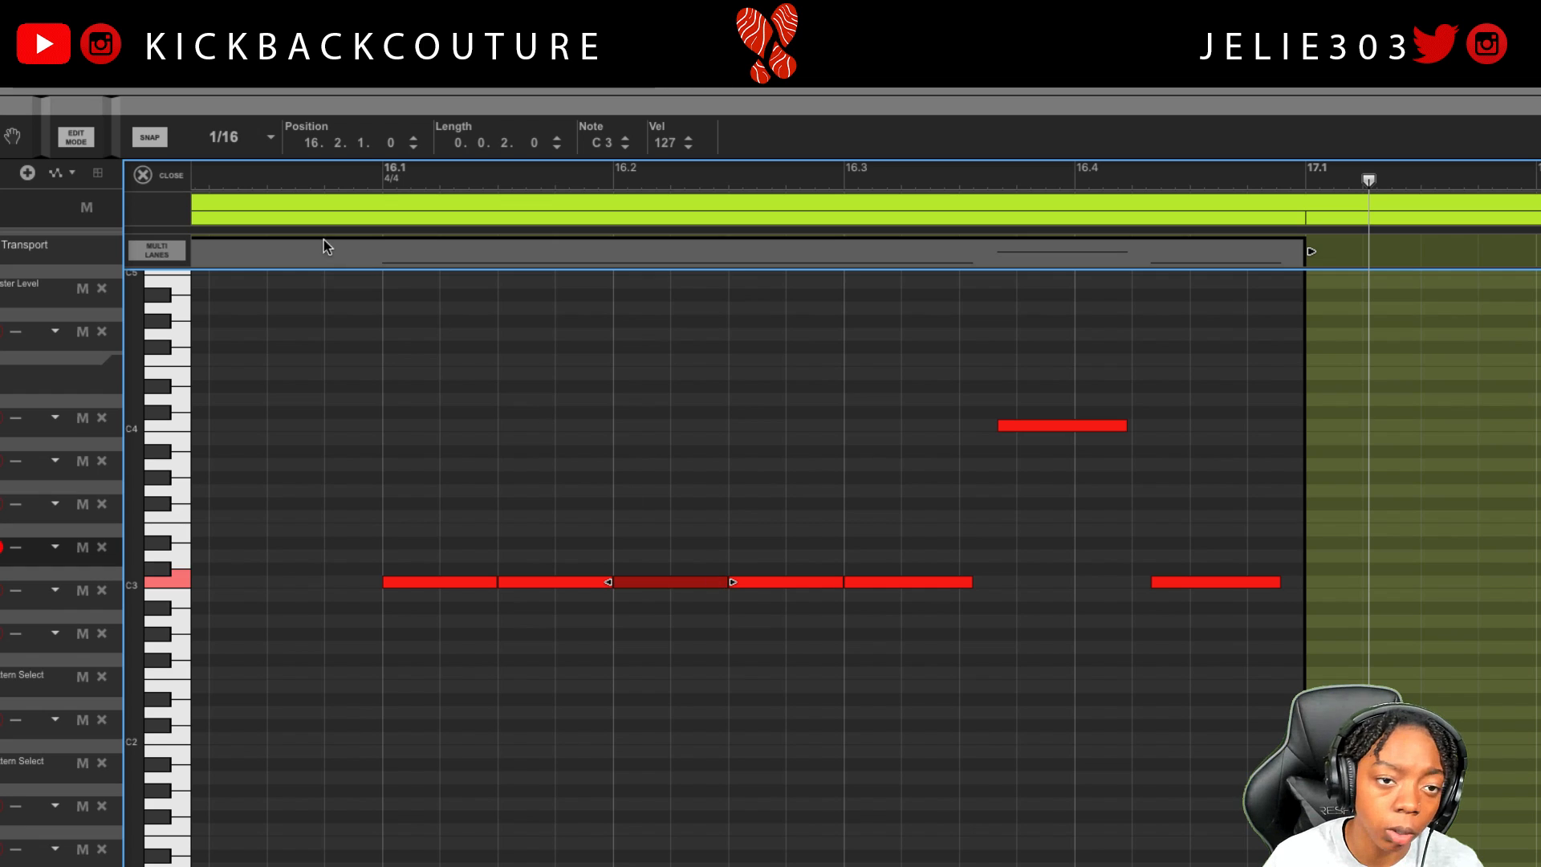
{"action": "left_click", "coordinate": [257, 136]}
{"action": "left_click", "coordinate": [228, 280]}
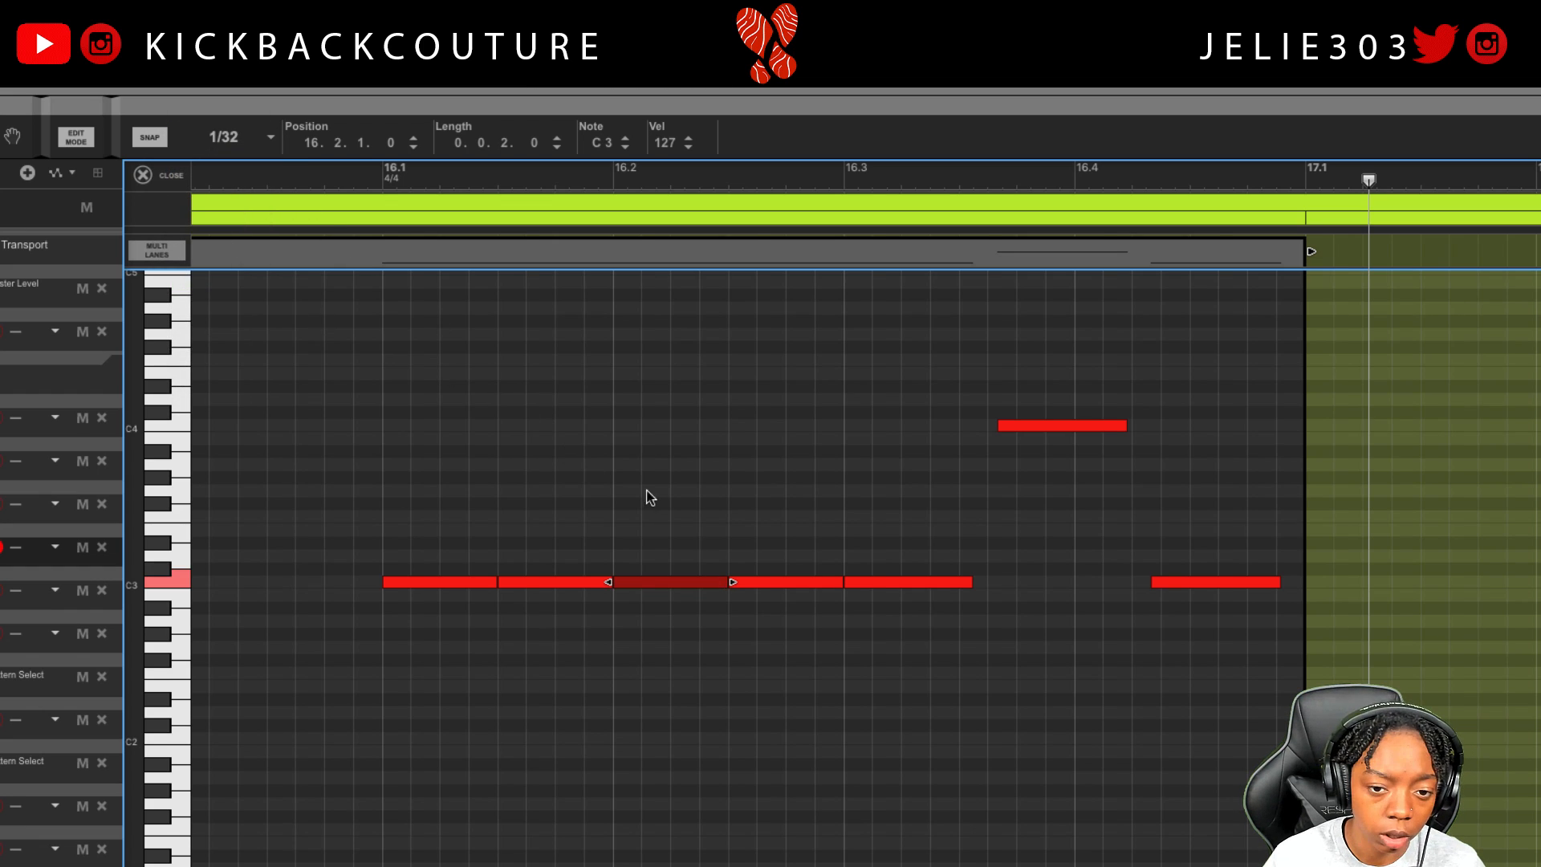
{"action": "left_click_drag", "start_coordinate": [733, 581], "coordinate": [633, 586]}
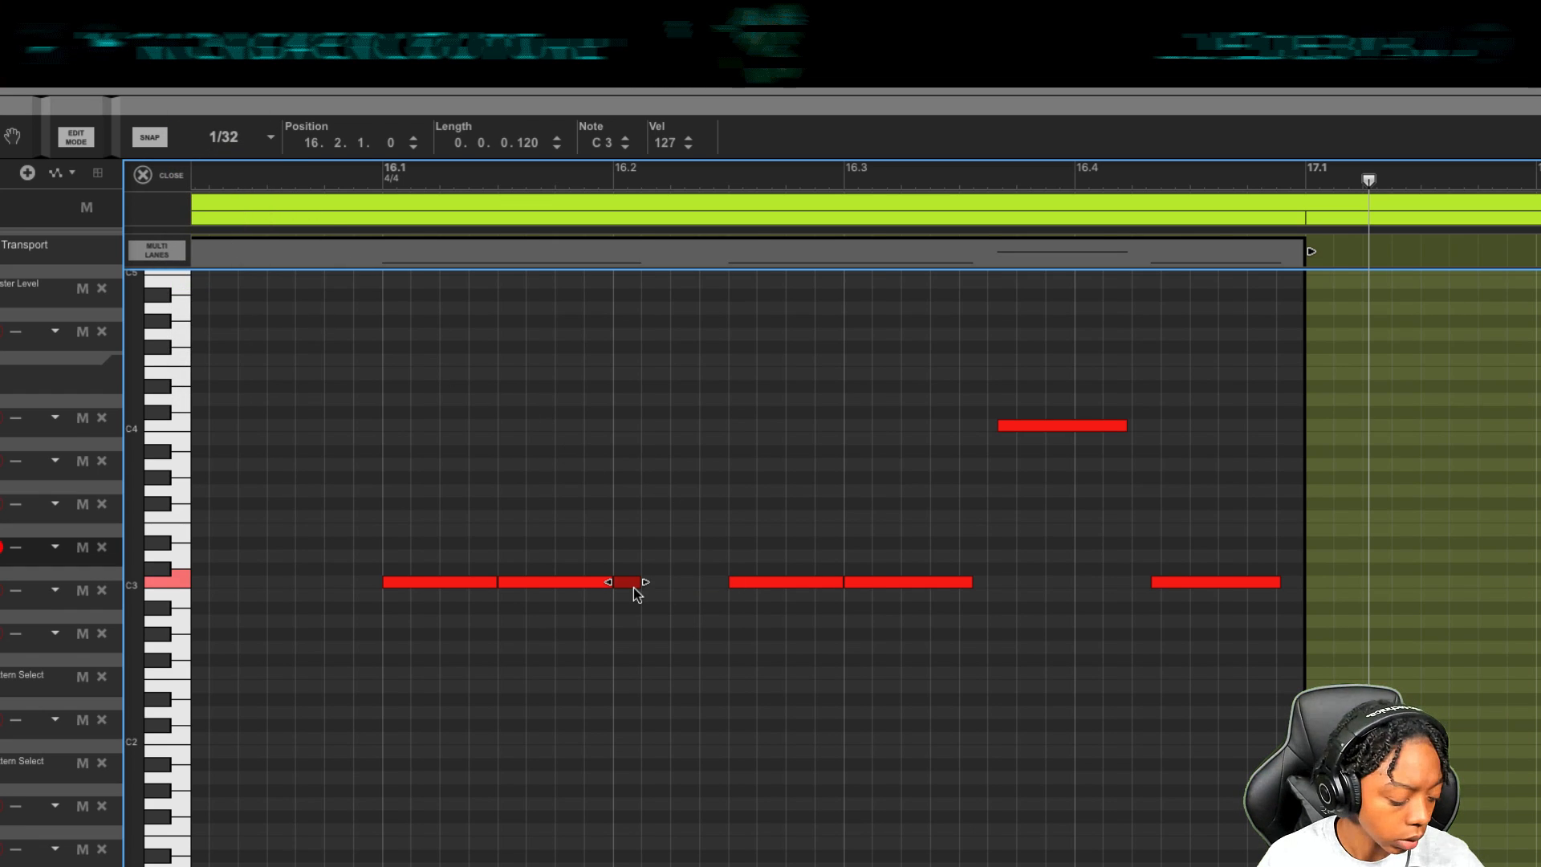
{"action": "key", "text": "super+d"}
{"action": "key", "text": "super+d"}
{"action": "key", "text": "super+d"}
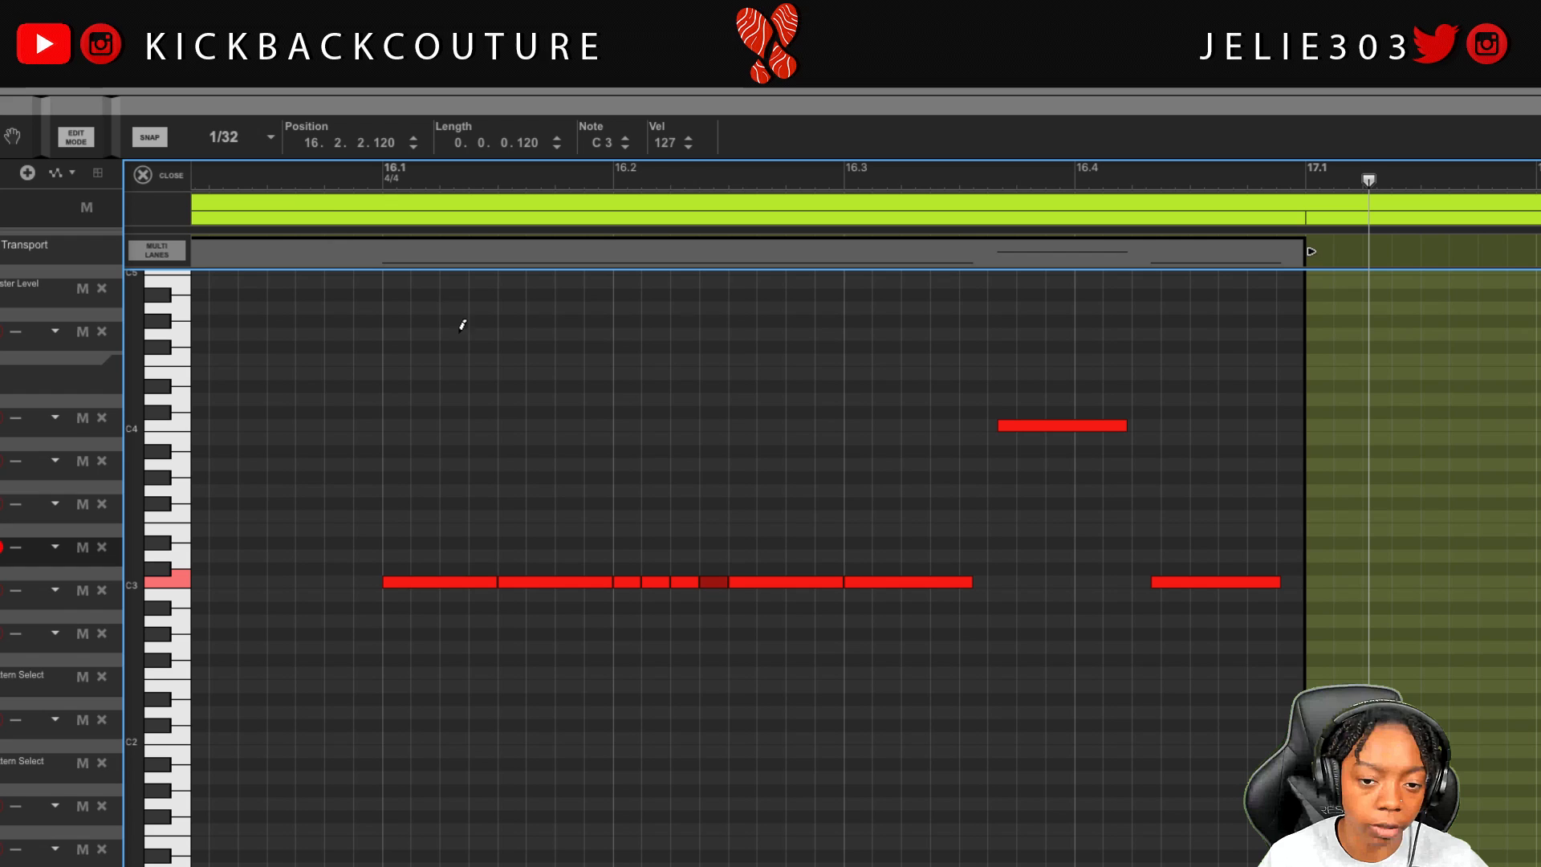
Play back the fast C3 roll in bar 16, and listen to the whole bassline from bar 9
{"action": "left_click", "coordinate": [322, 187]}
{"action": "key", "text": "space"}
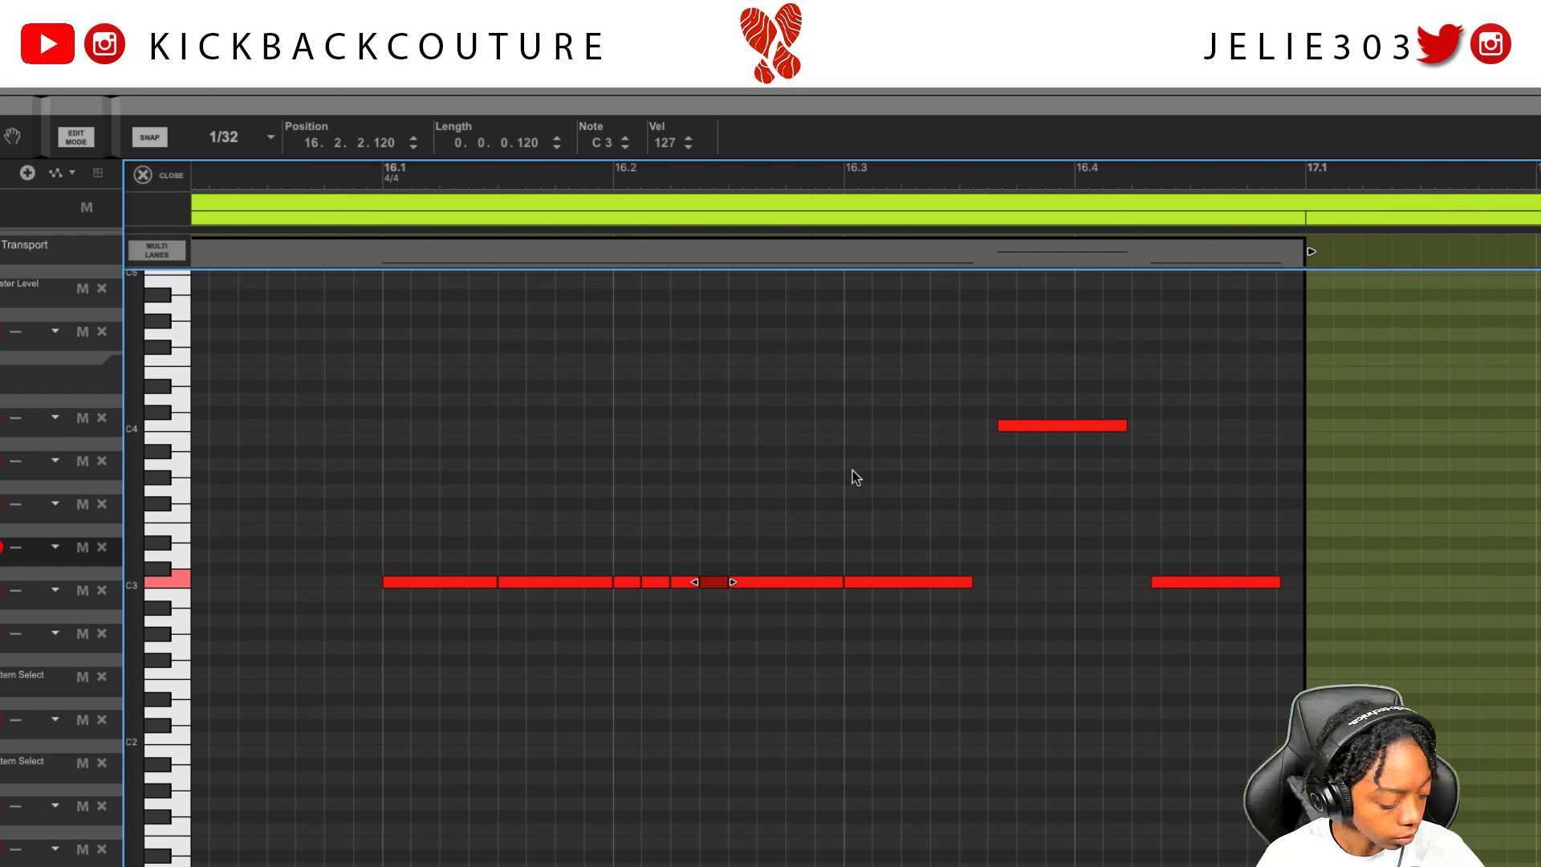
{"action": "scroll", "coordinate": [845, 471], "scroll_direction": "down", "scroll_amount": 11}
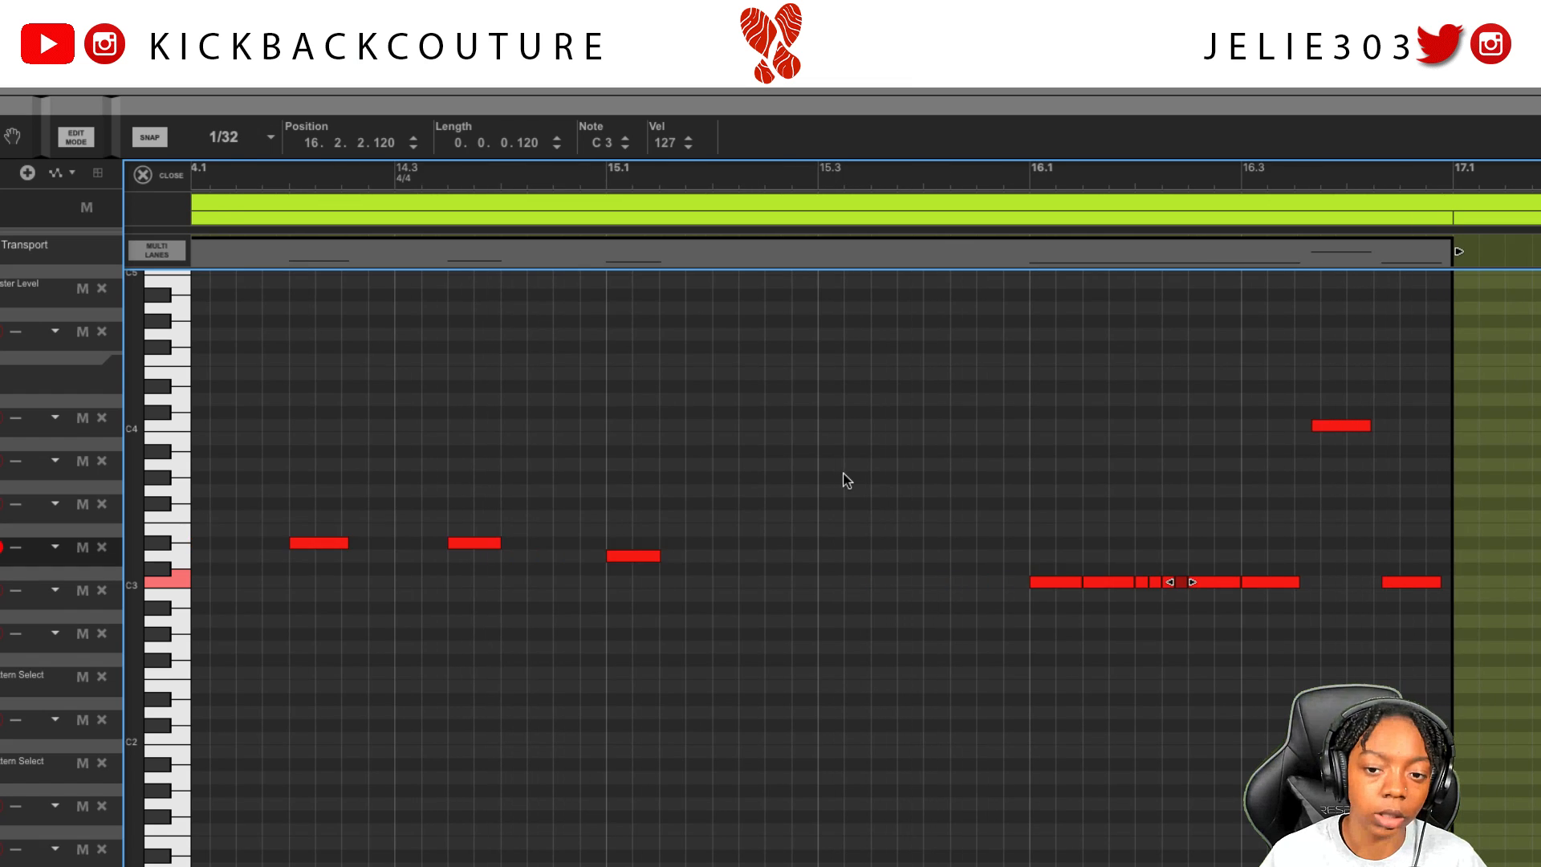
{"action": "scroll", "coordinate": [841, 474], "scroll_direction": "up", "scroll_amount": 2}
{"action": "scroll", "coordinate": [839, 486], "scroll_direction": "up", "scroll_amount": 2}
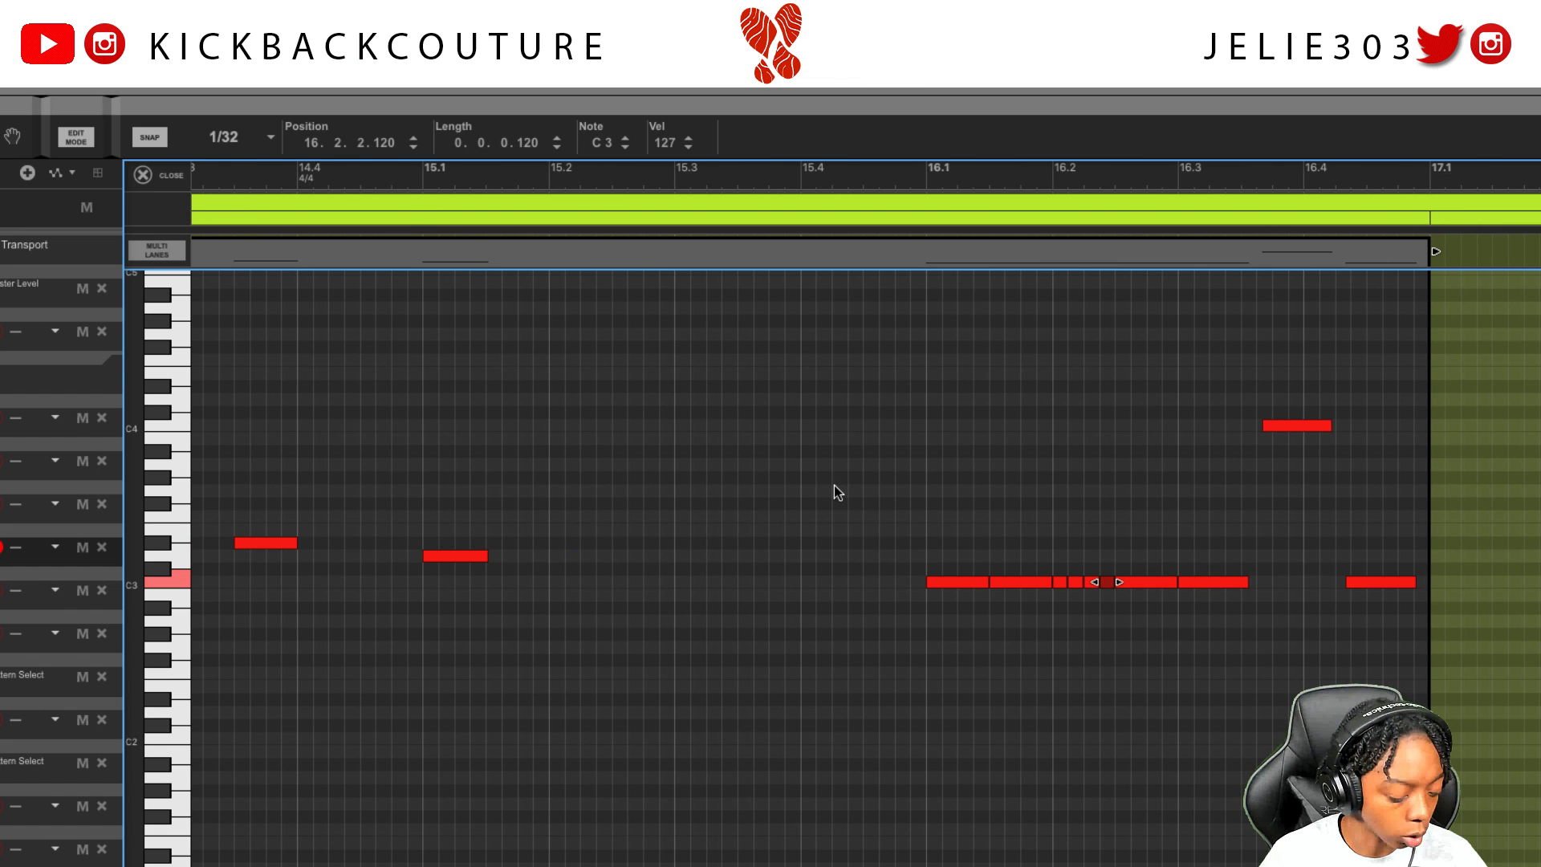
{"action": "key", "text": "z"}
{"action": "key", "text": "z"}
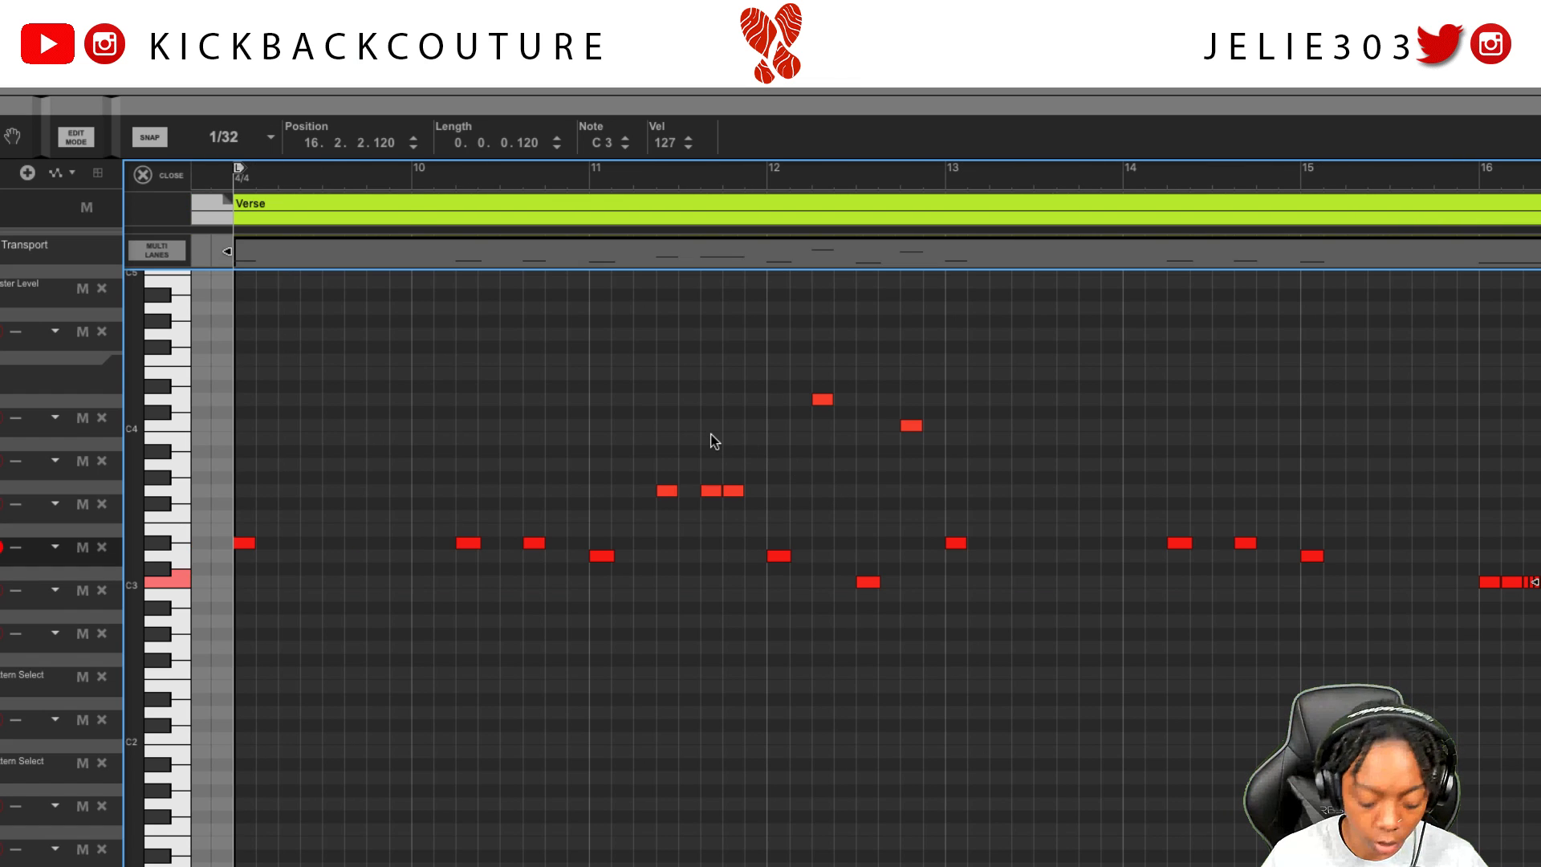
{"action": "key", "text": "space"}
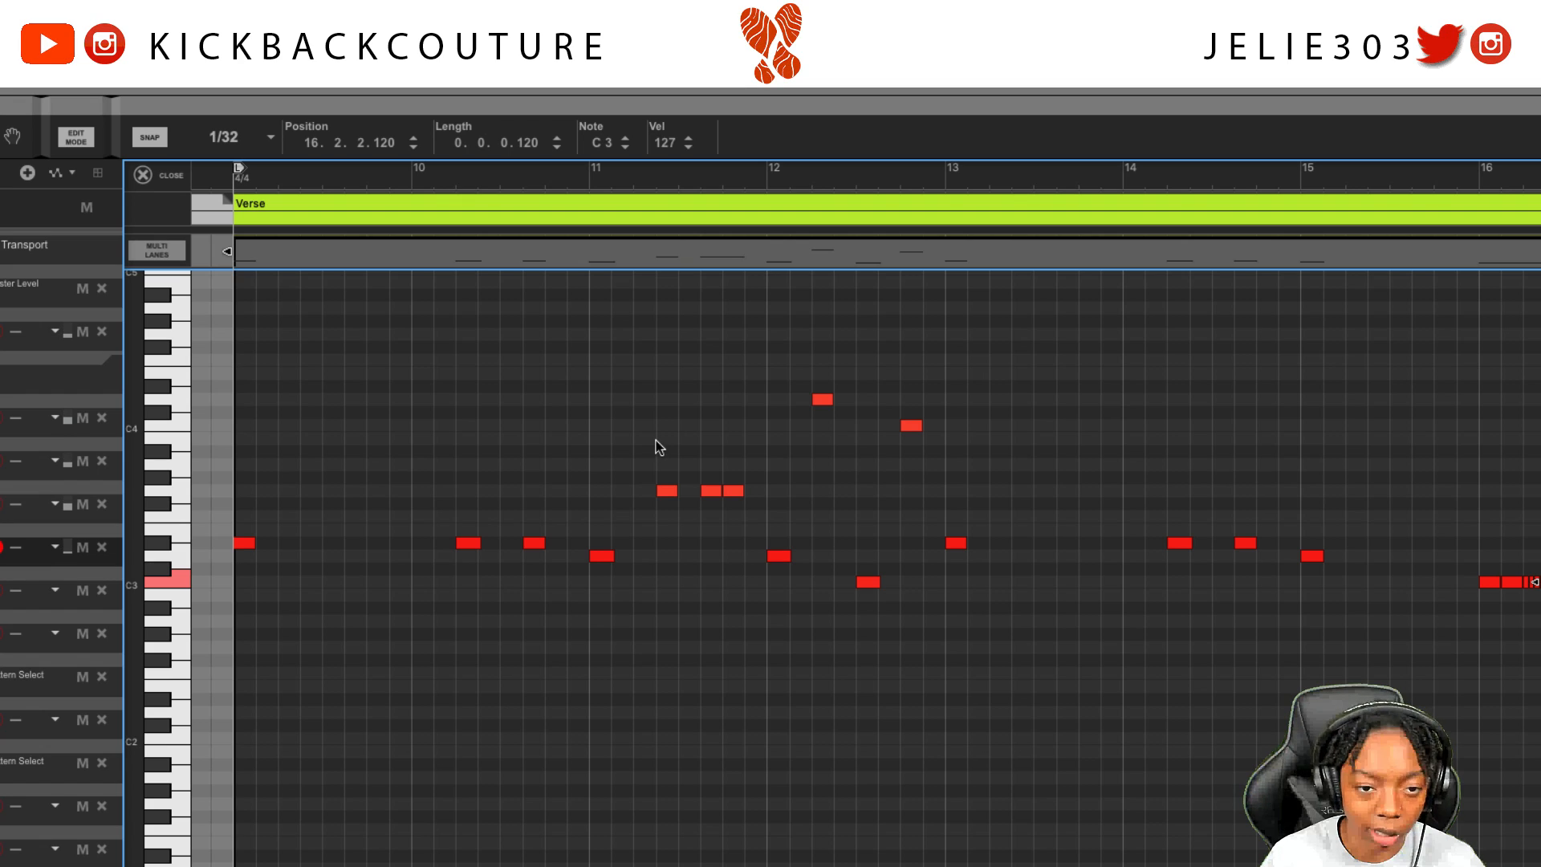
Delete the three G3 notes in bar 11 after listening to the passage with them selected
{"action": "left_click_drag", "start_coordinate": [643, 405], "coordinate": [768, 508]}
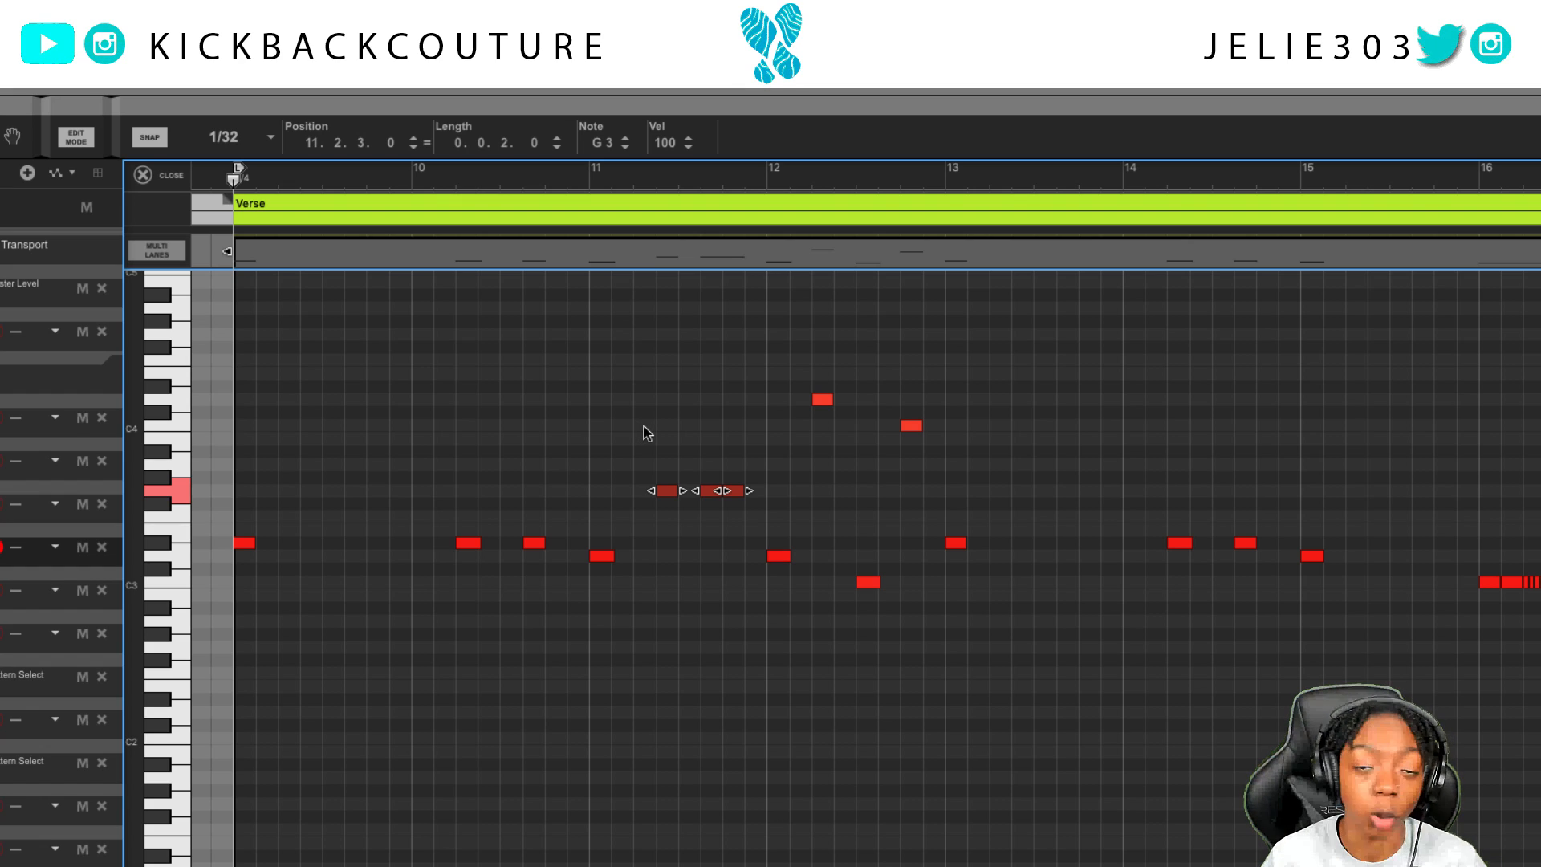
{"action": "key", "text": "space"}
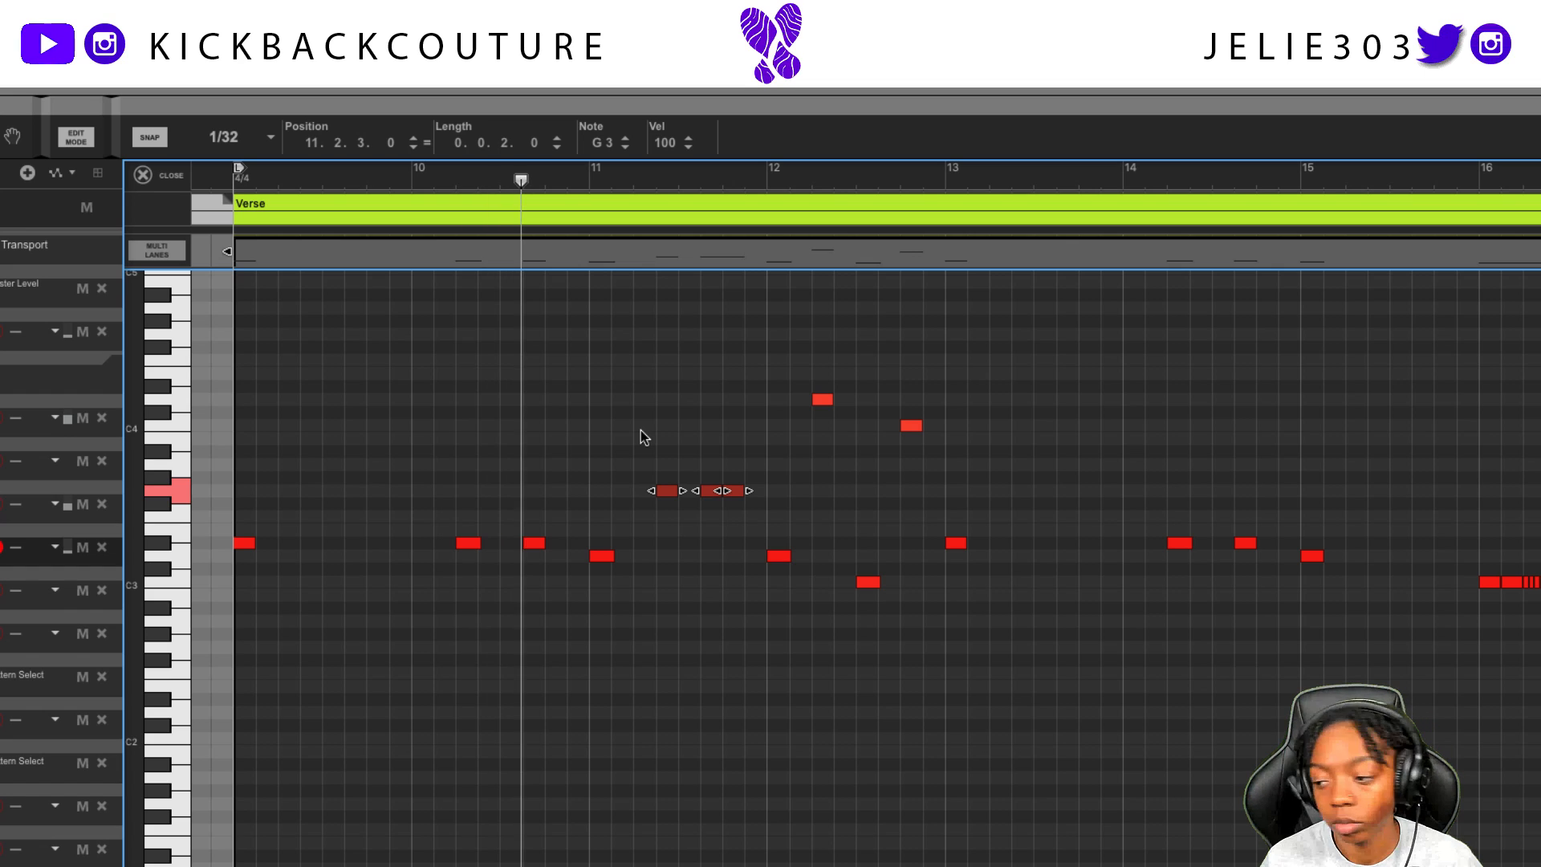
{"action": "left_click_drag", "start_coordinate": [642, 419], "coordinate": [725, 510]}
{"action": "key", "text": "Delete"}
Play back the bassline from the start of bar 9 without the G3 notes
{"action": "left_click", "coordinate": [240, 178]}
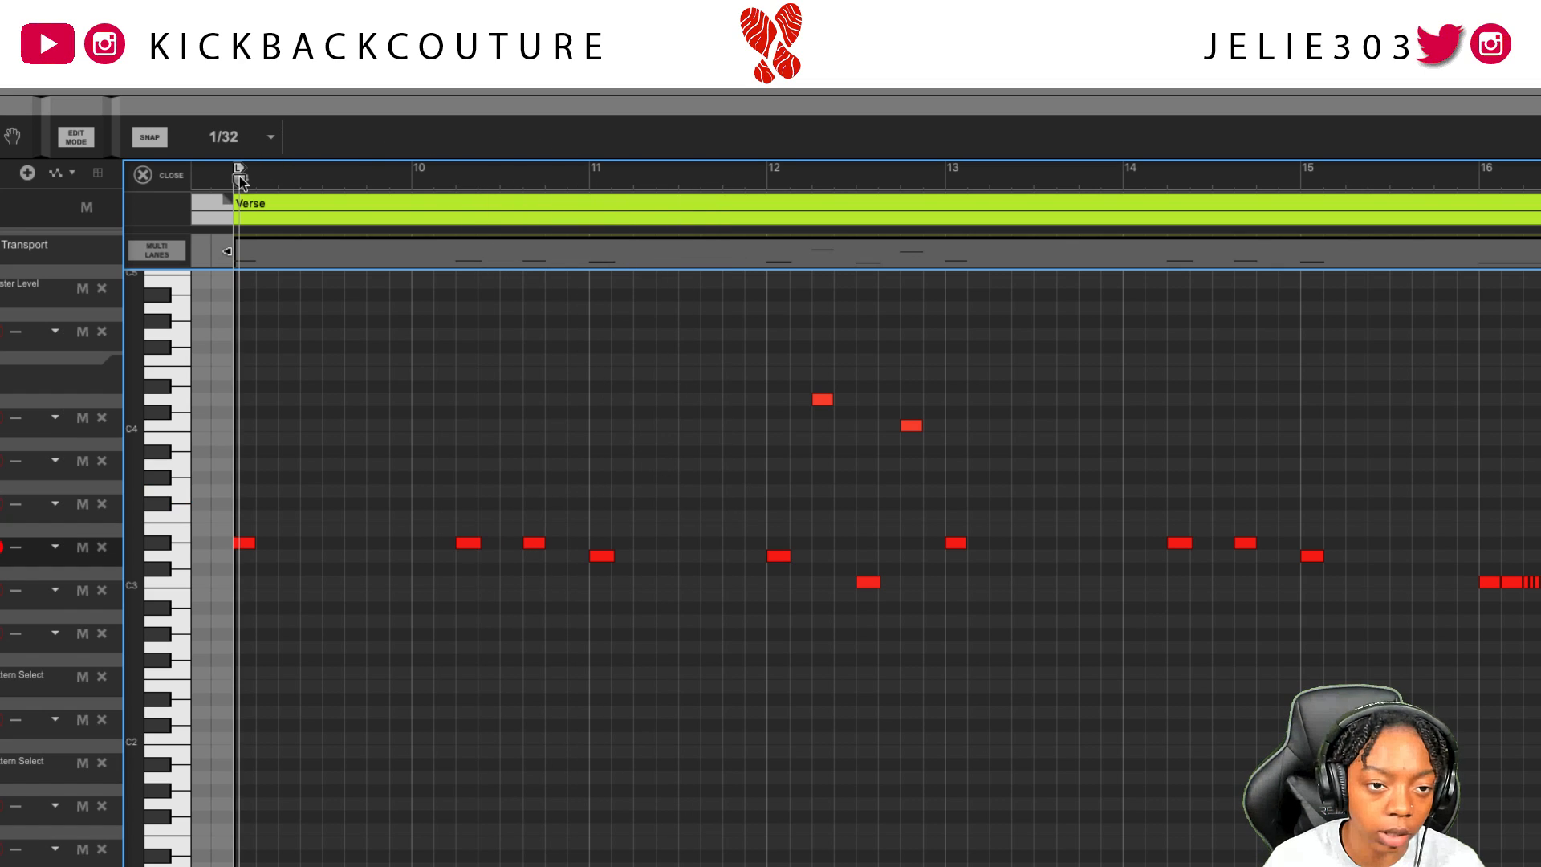
{"action": "key", "text": "space"}
{"action": "left_click", "coordinate": [230, 180]}
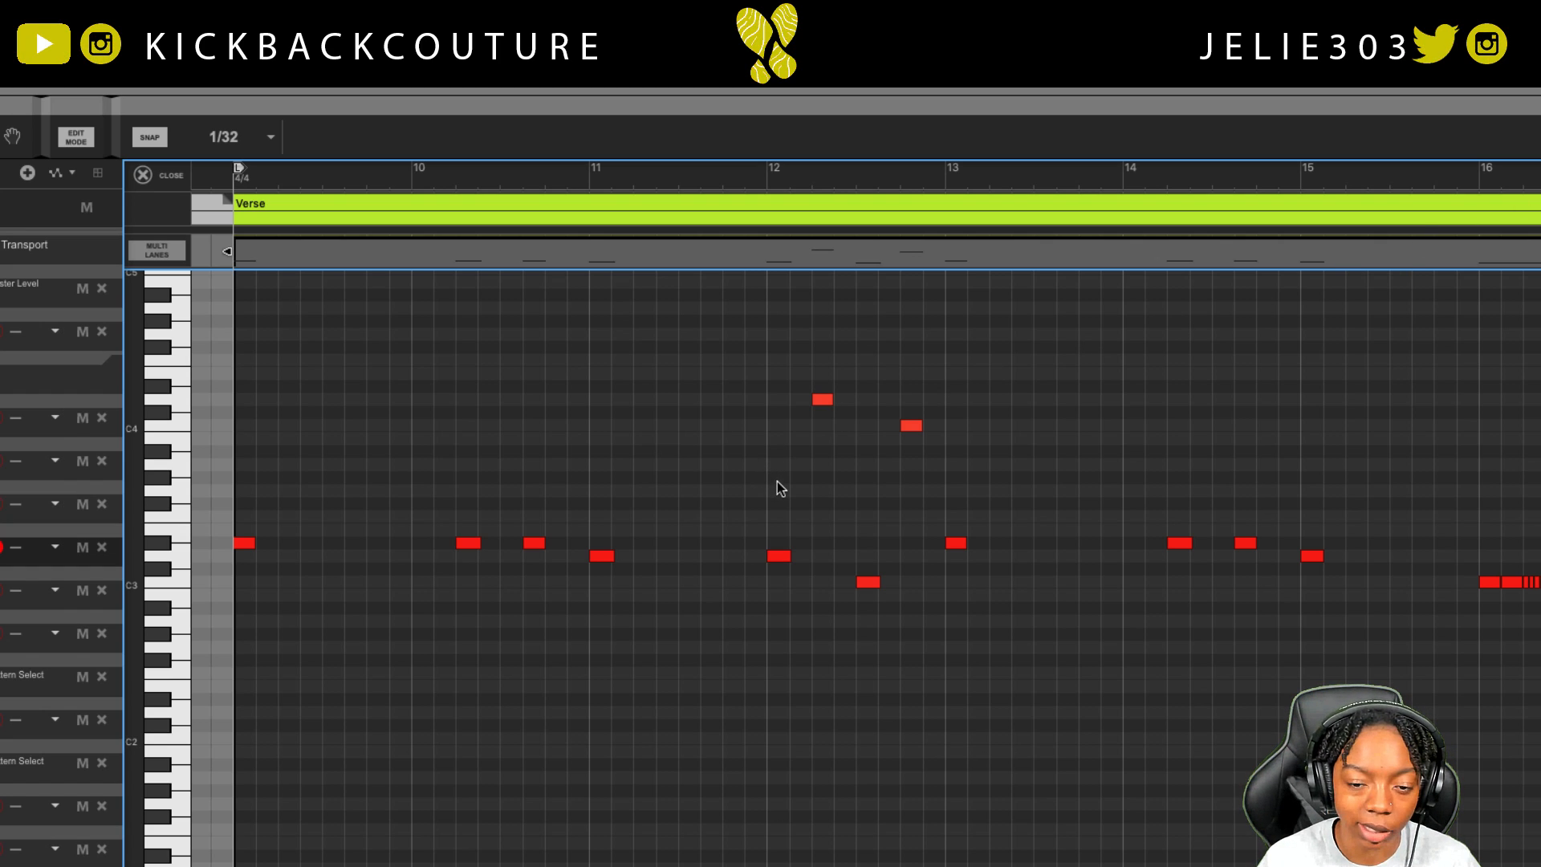
Lengthen the D3 and C3 notes in bar 12 to about half a bar each, and play back the passage
{"action": "left_click_drag", "start_coordinate": [769, 461], "coordinate": [940, 596]}
{"action": "left_click", "coordinate": [719, 171]}
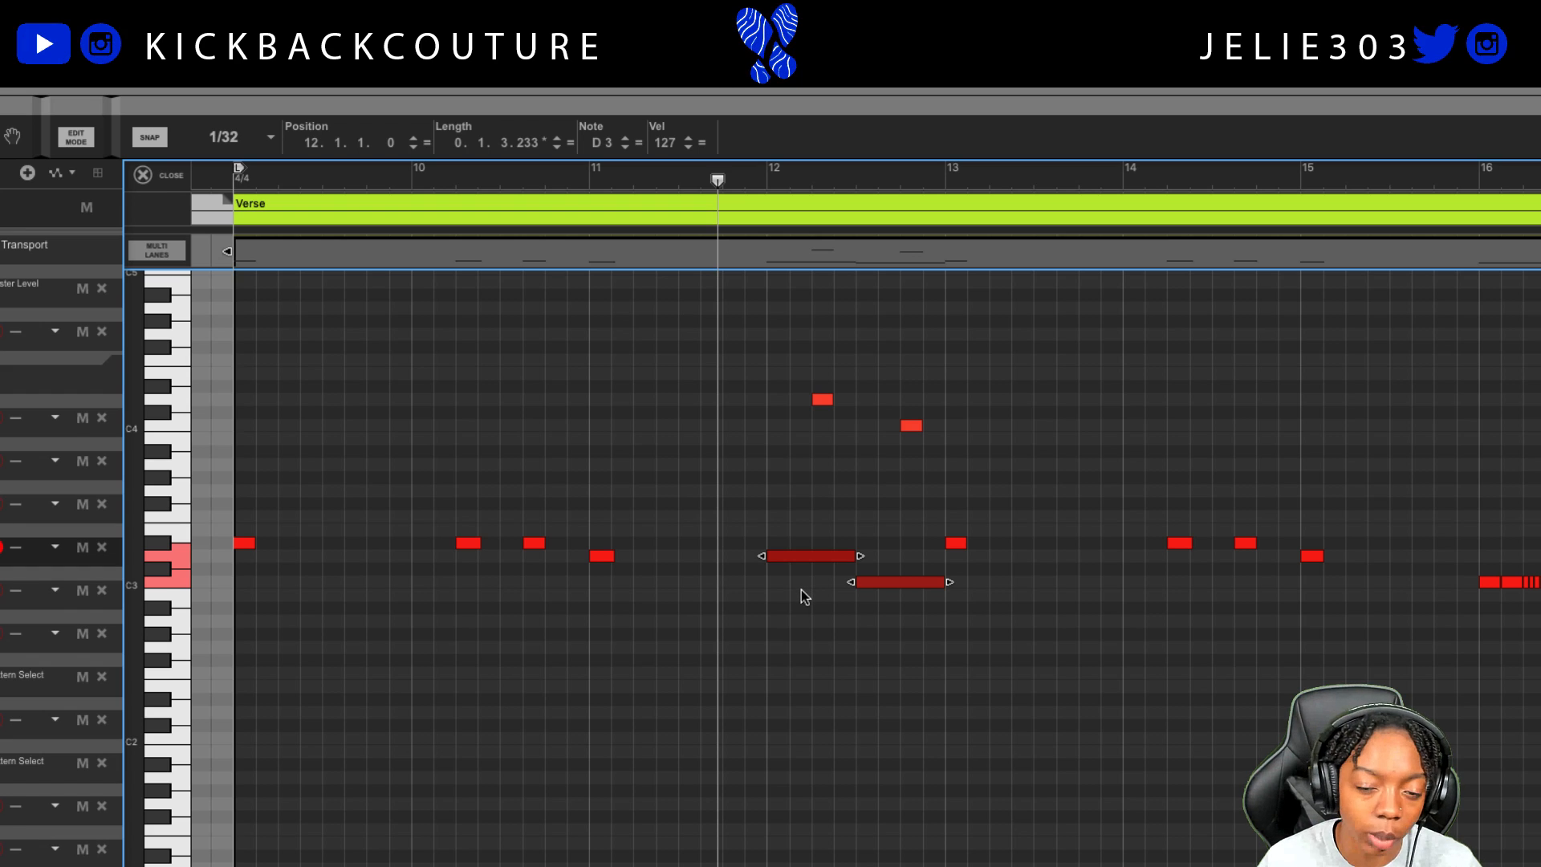
{"action": "key", "text": "space"}
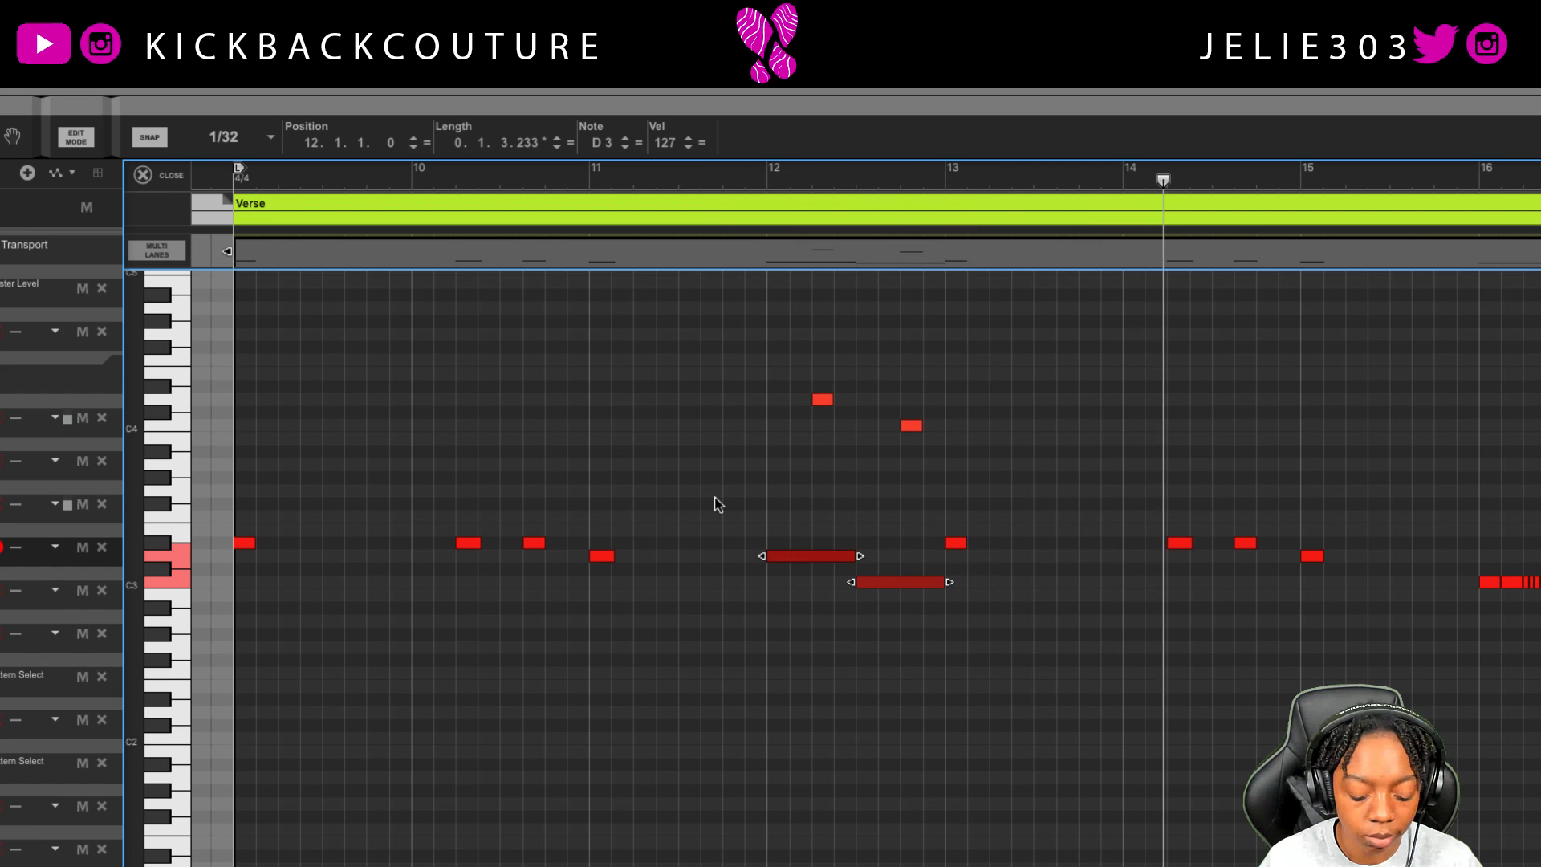
{"action": "left_click", "coordinate": [865, 522]}
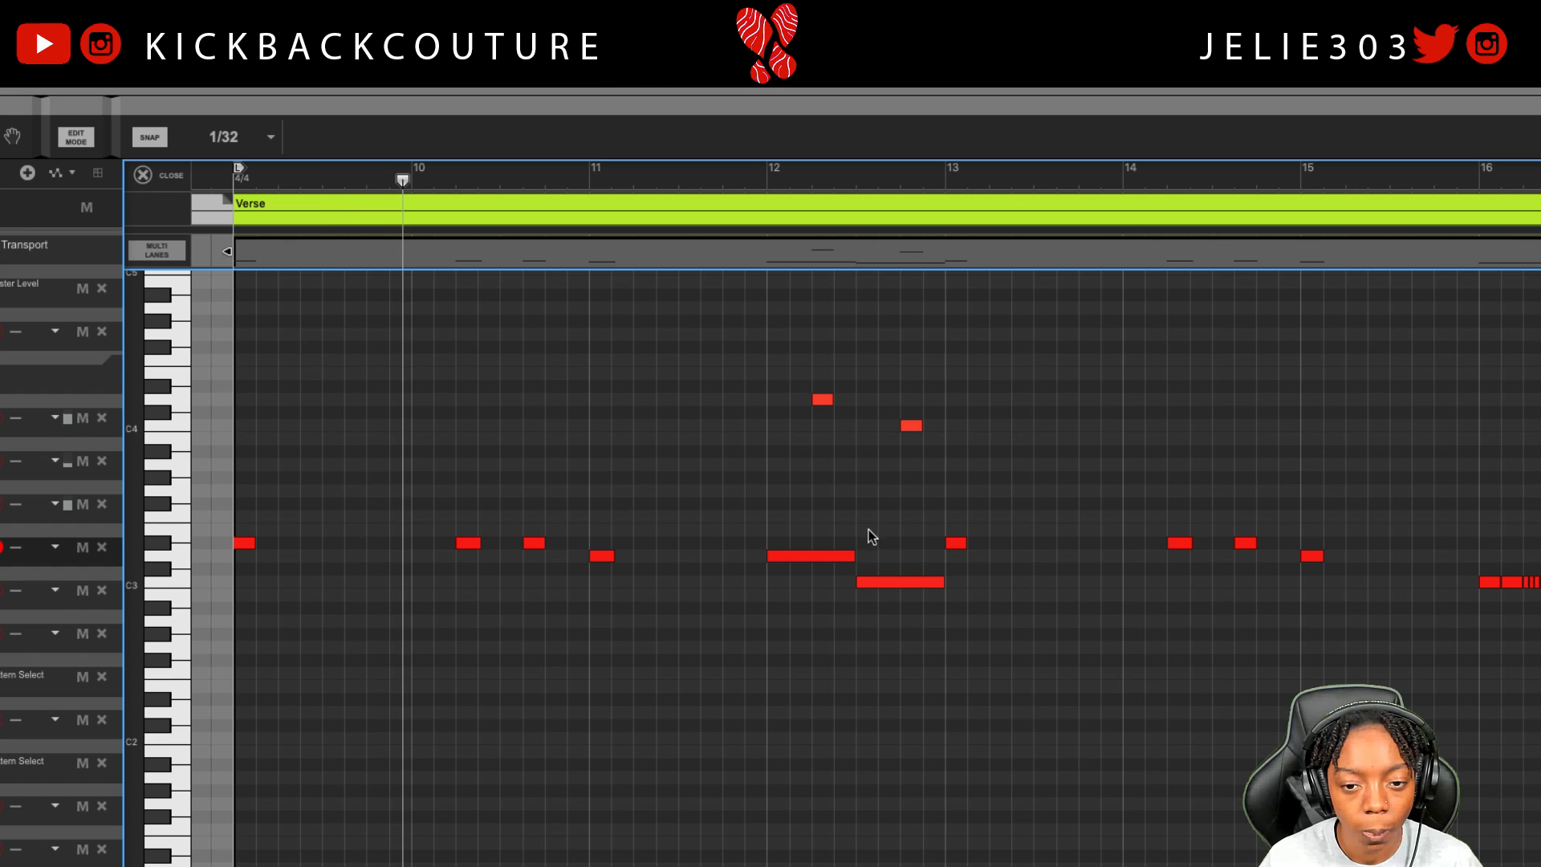
{"action": "left_click", "coordinate": [851, 555]}
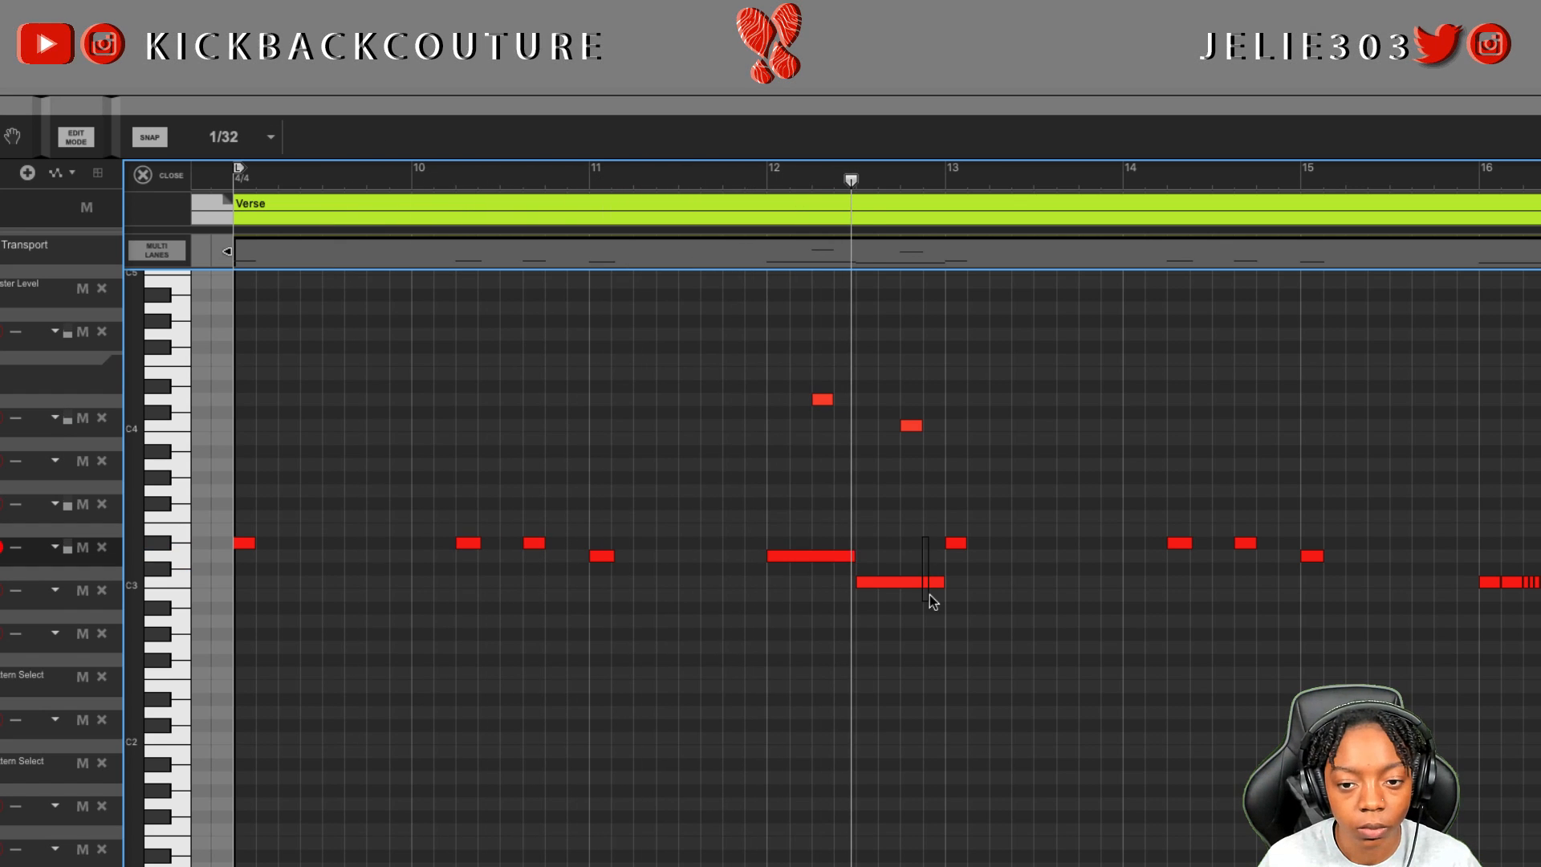
Shorten bar 12's C3 note to 0.1.0.0 and lengthen the C4 note on beat 4 to 0.1.0.0
{"action": "left_click_drag", "start_coordinate": [943, 583], "coordinate": [931, 591]}
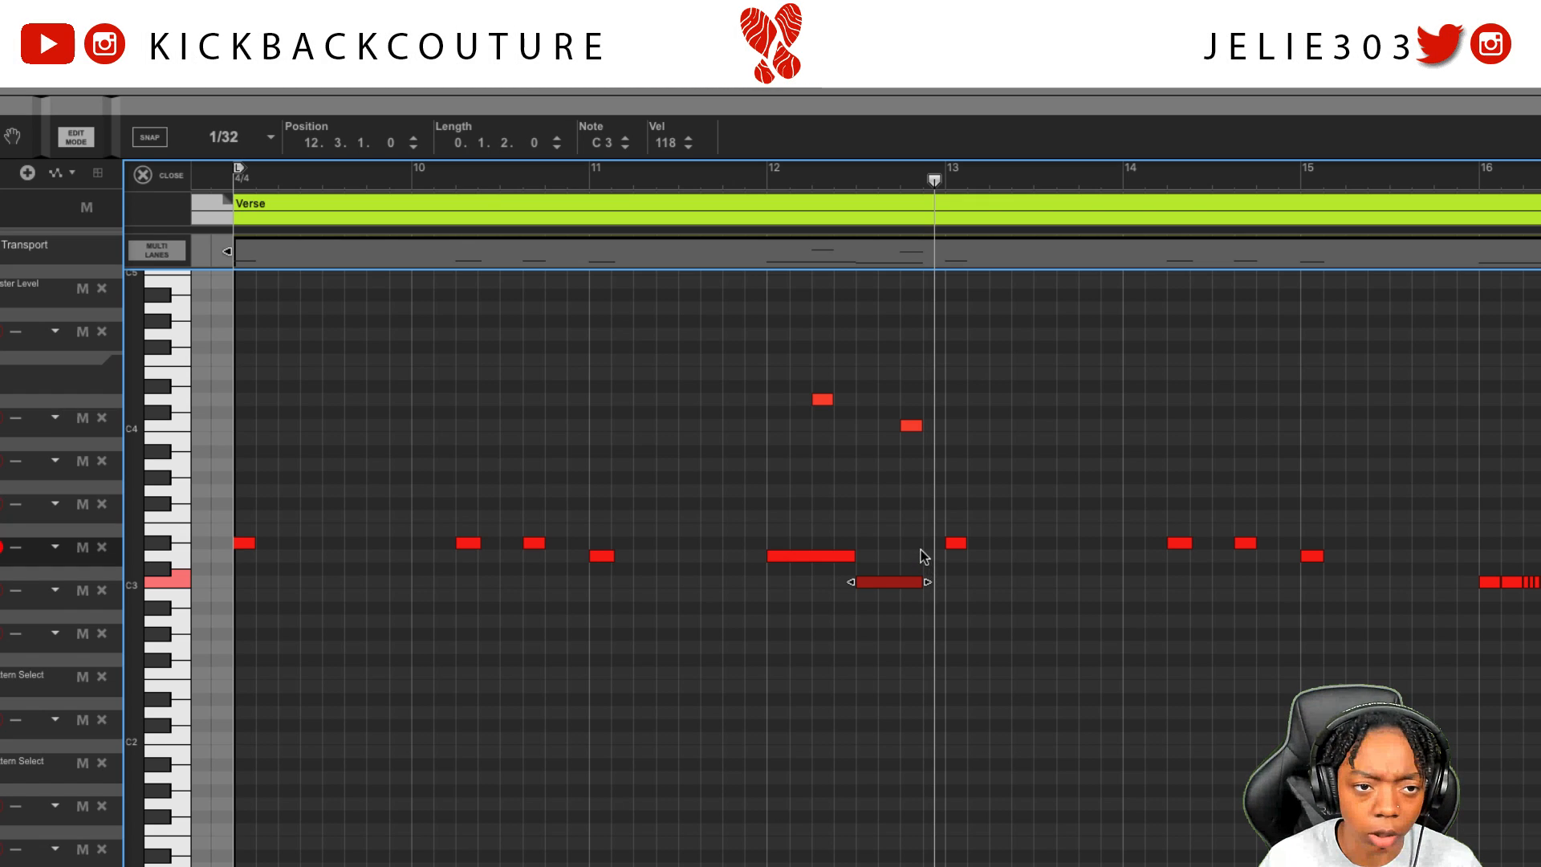
{"action": "left_click_drag", "start_coordinate": [922, 587], "coordinate": [902, 584]}
{"action": "left_click", "coordinate": [910, 425]}
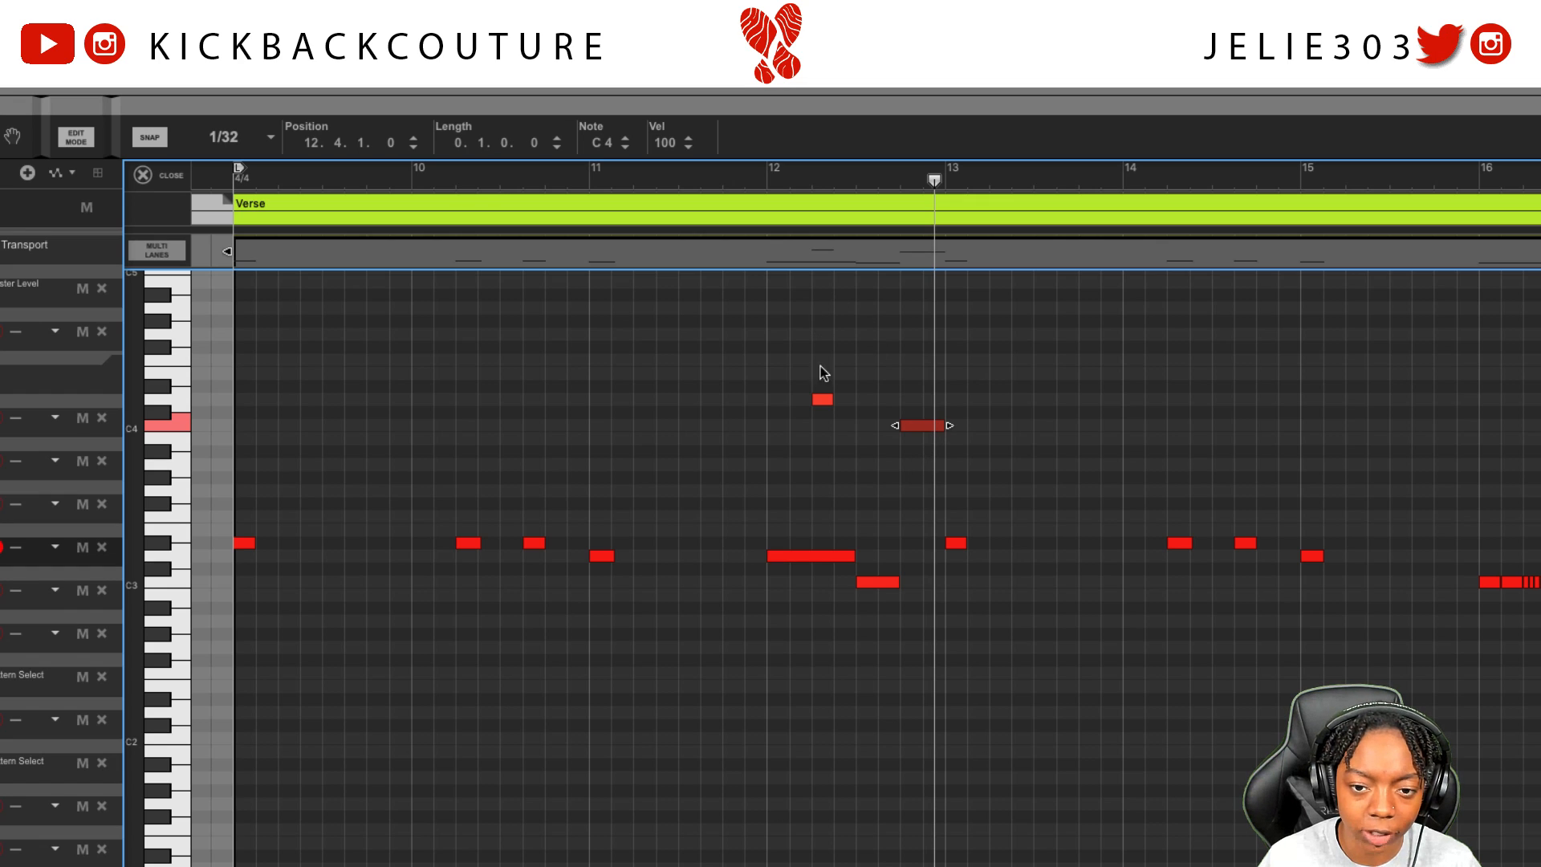
Check the D3 and C3 notes in bar 12 and play back the slide from late in bar 11
{"action": "left_click", "coordinate": [798, 555]}
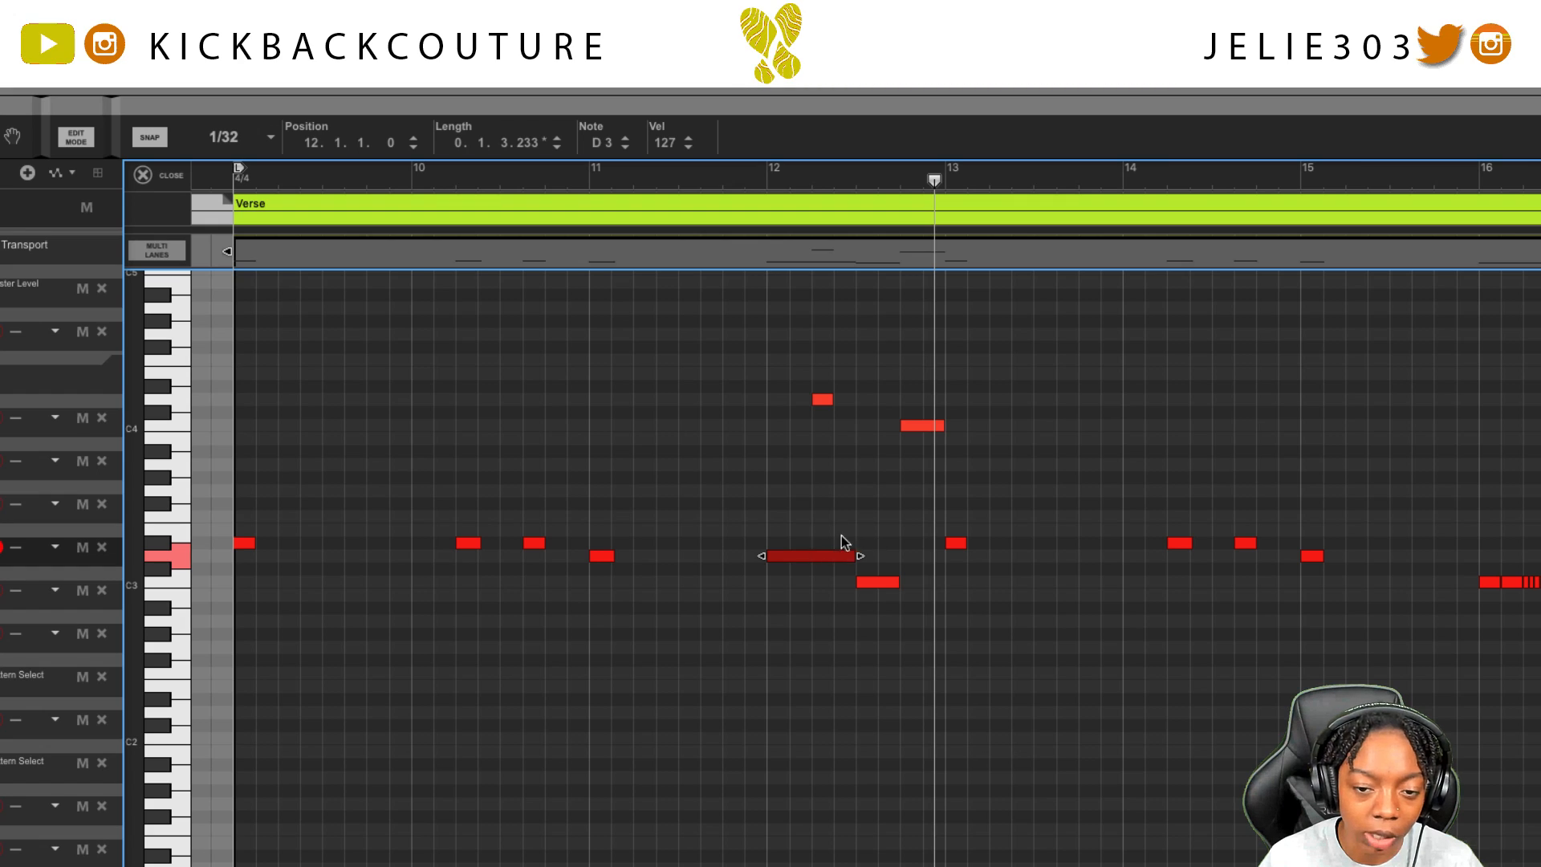
{"action": "left_click", "coordinate": [878, 582]}
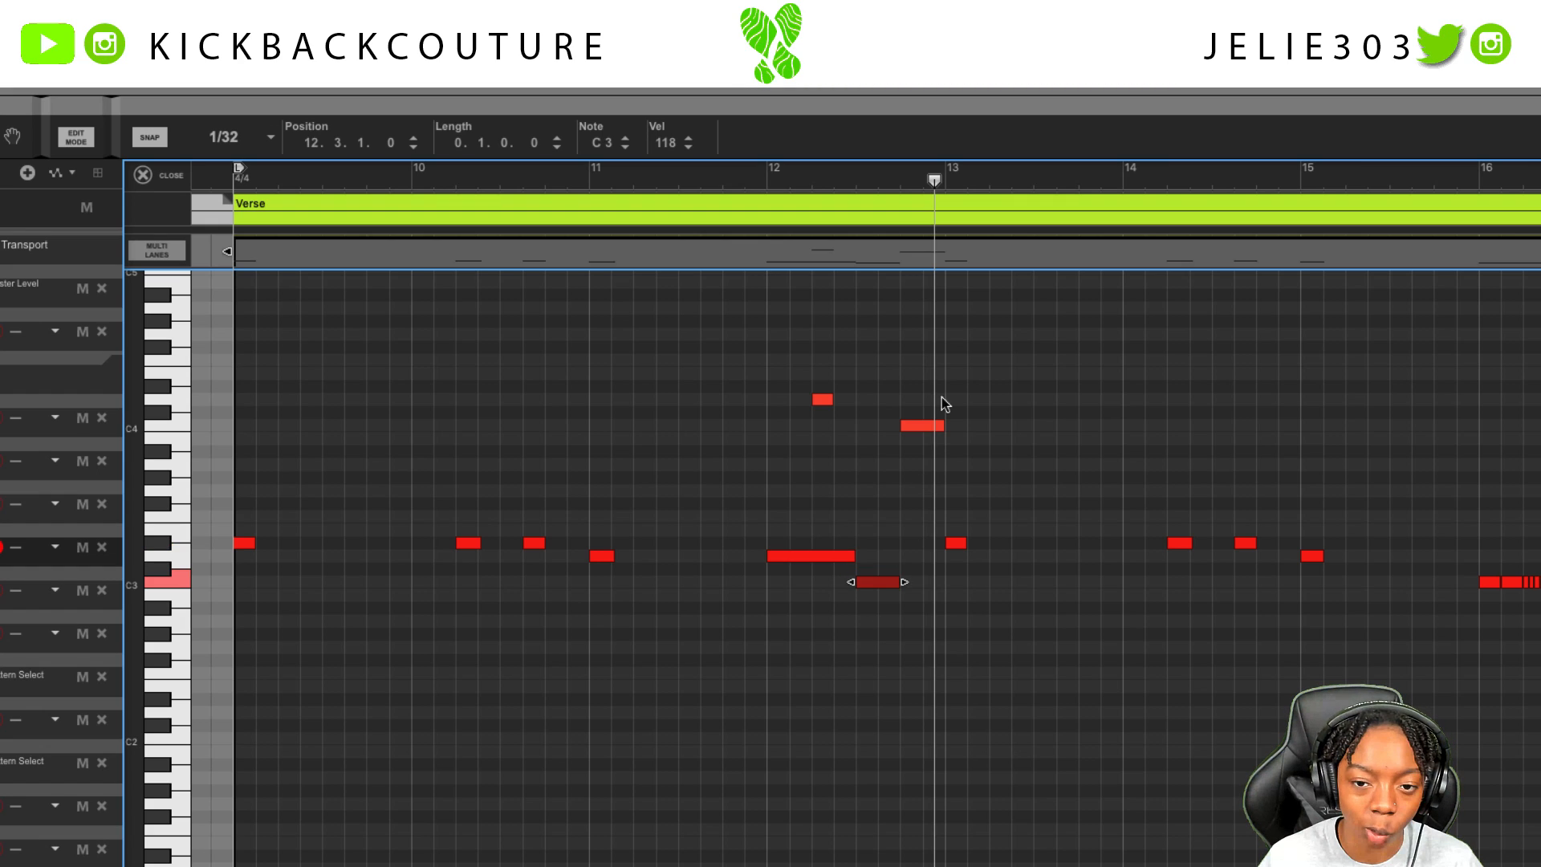
{"action": "left_click", "coordinate": [733, 171]}
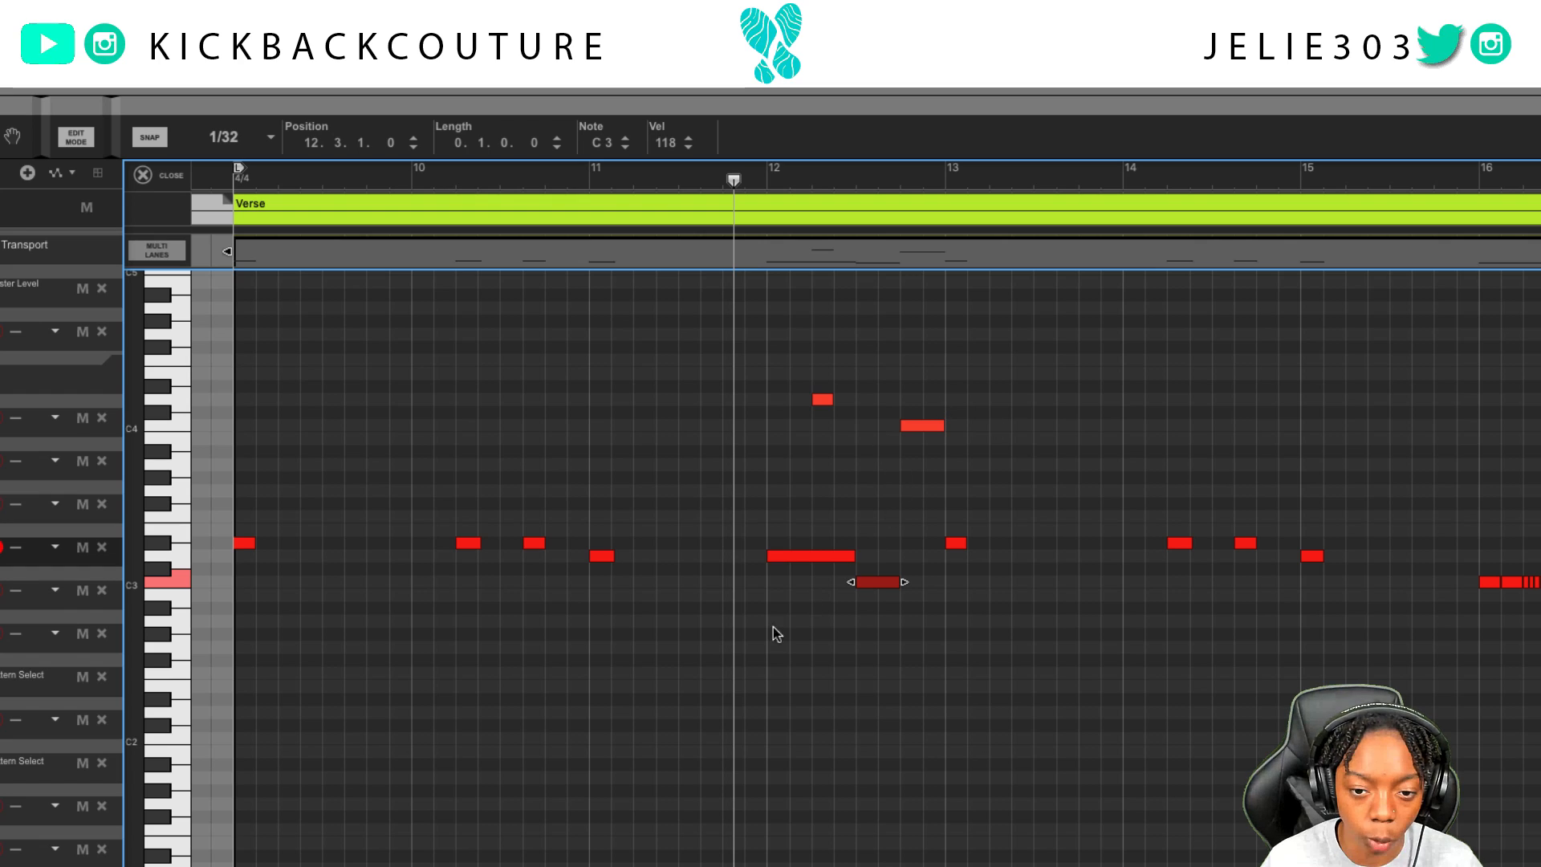
{"action": "key", "text": "space"}
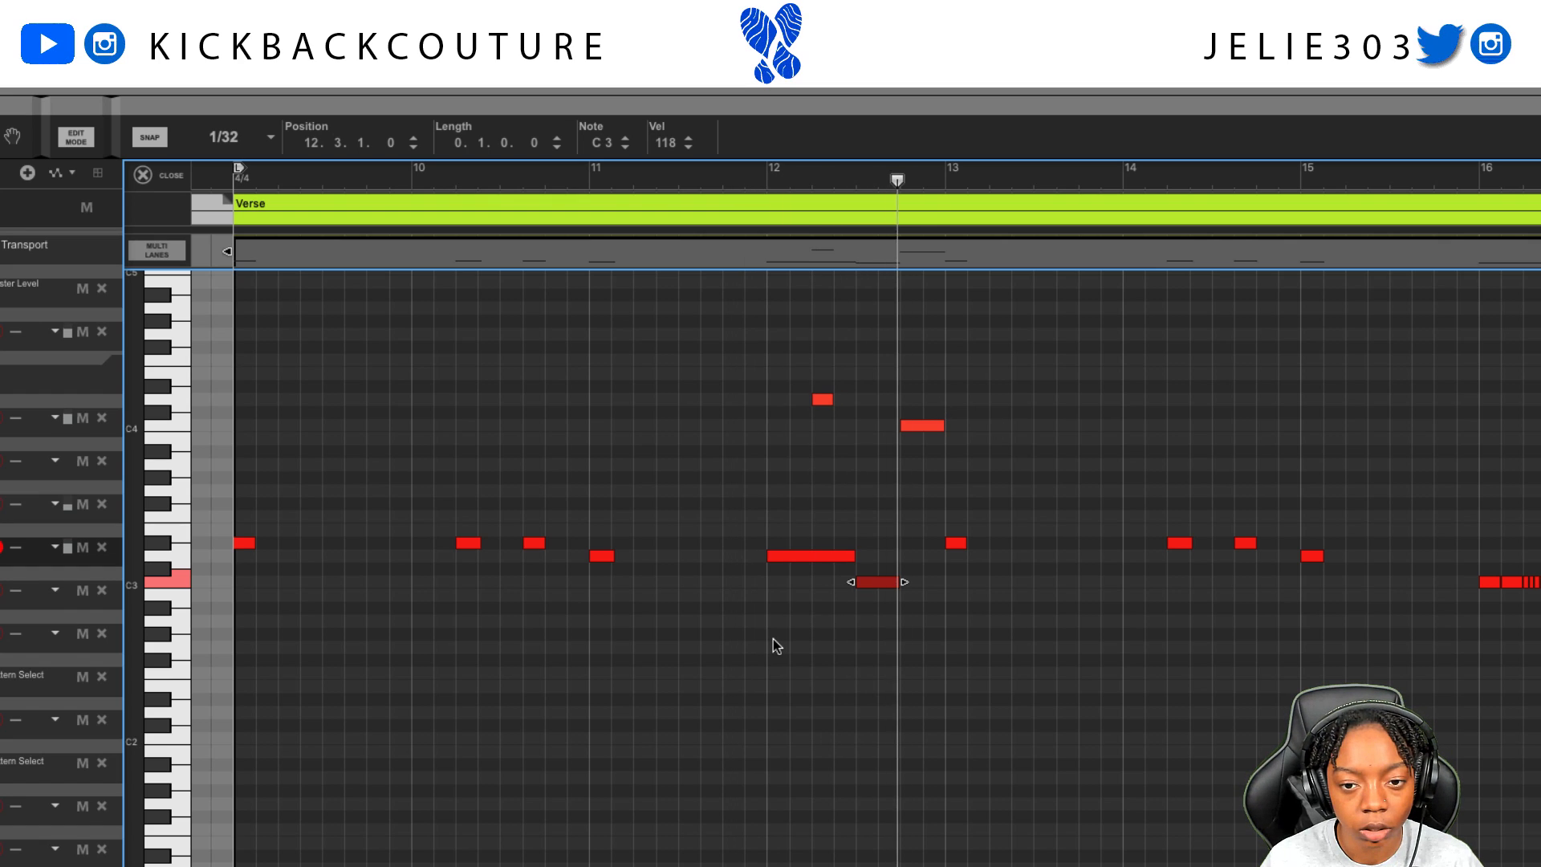
Lengthen bar 12's C3 note to 0.1.2.0 and close the note editor to return to the arrangement
{"action": "left_click", "coordinate": [890, 530]}
{"action": "left_click", "coordinate": [895, 581]}
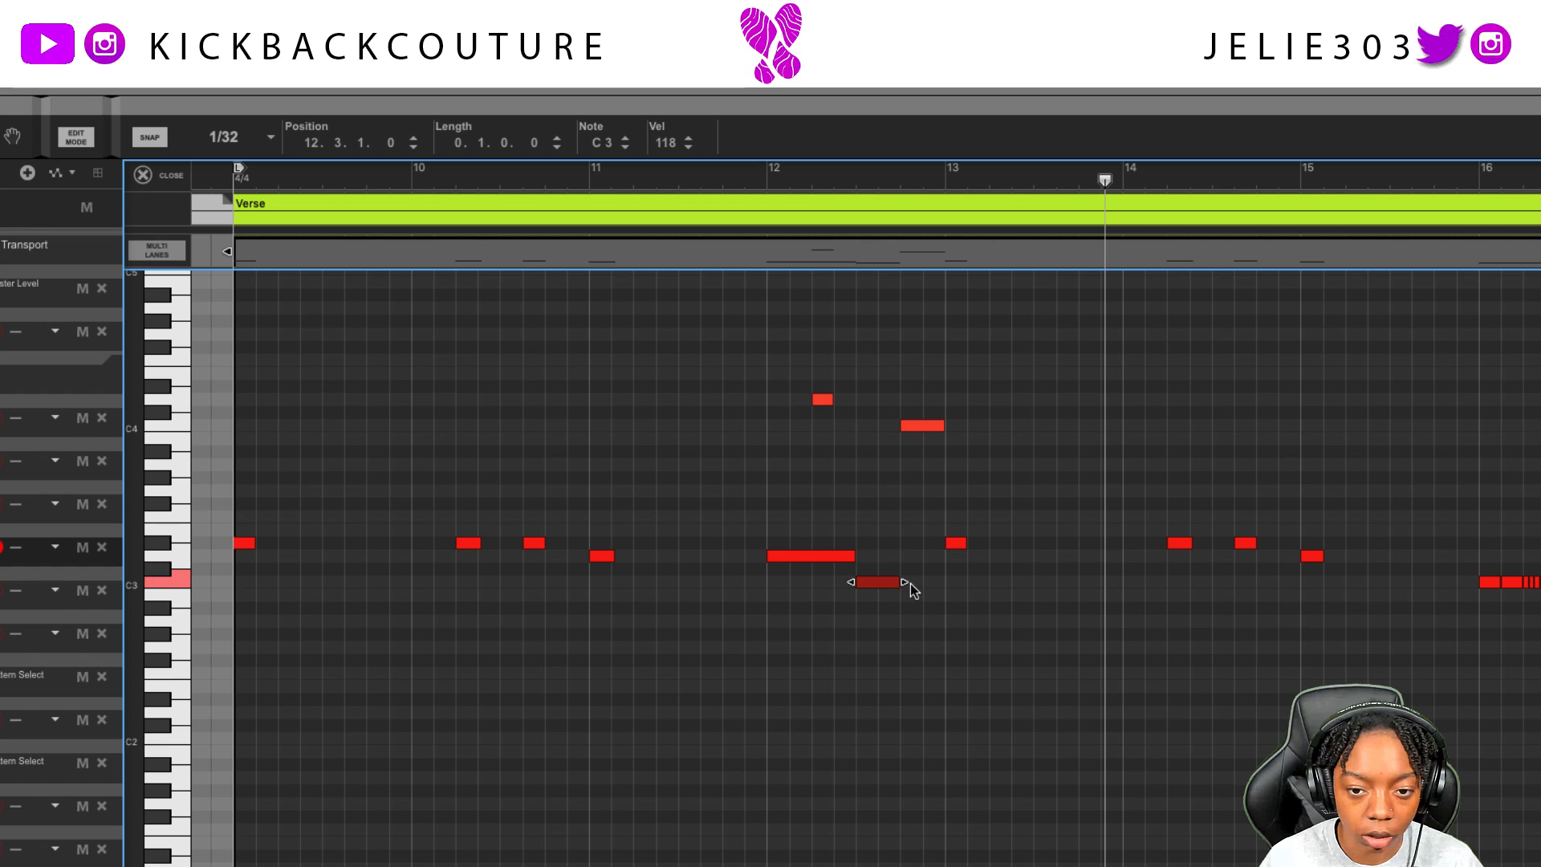
{"action": "left_click_drag", "start_coordinate": [920, 582], "coordinate": [924, 586]}
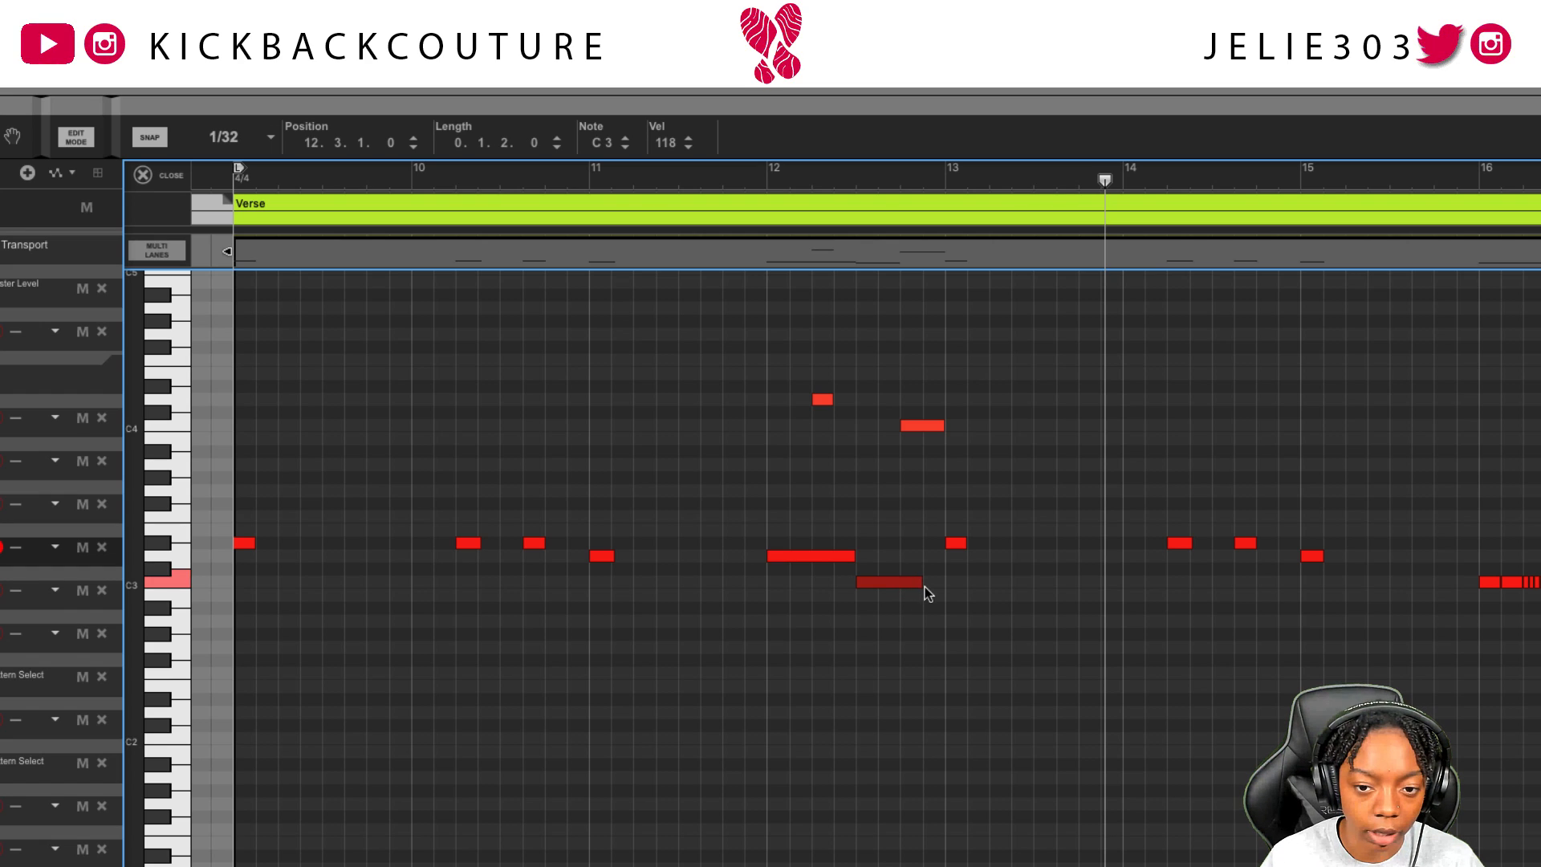
{"action": "left_click", "coordinate": [836, 247]}
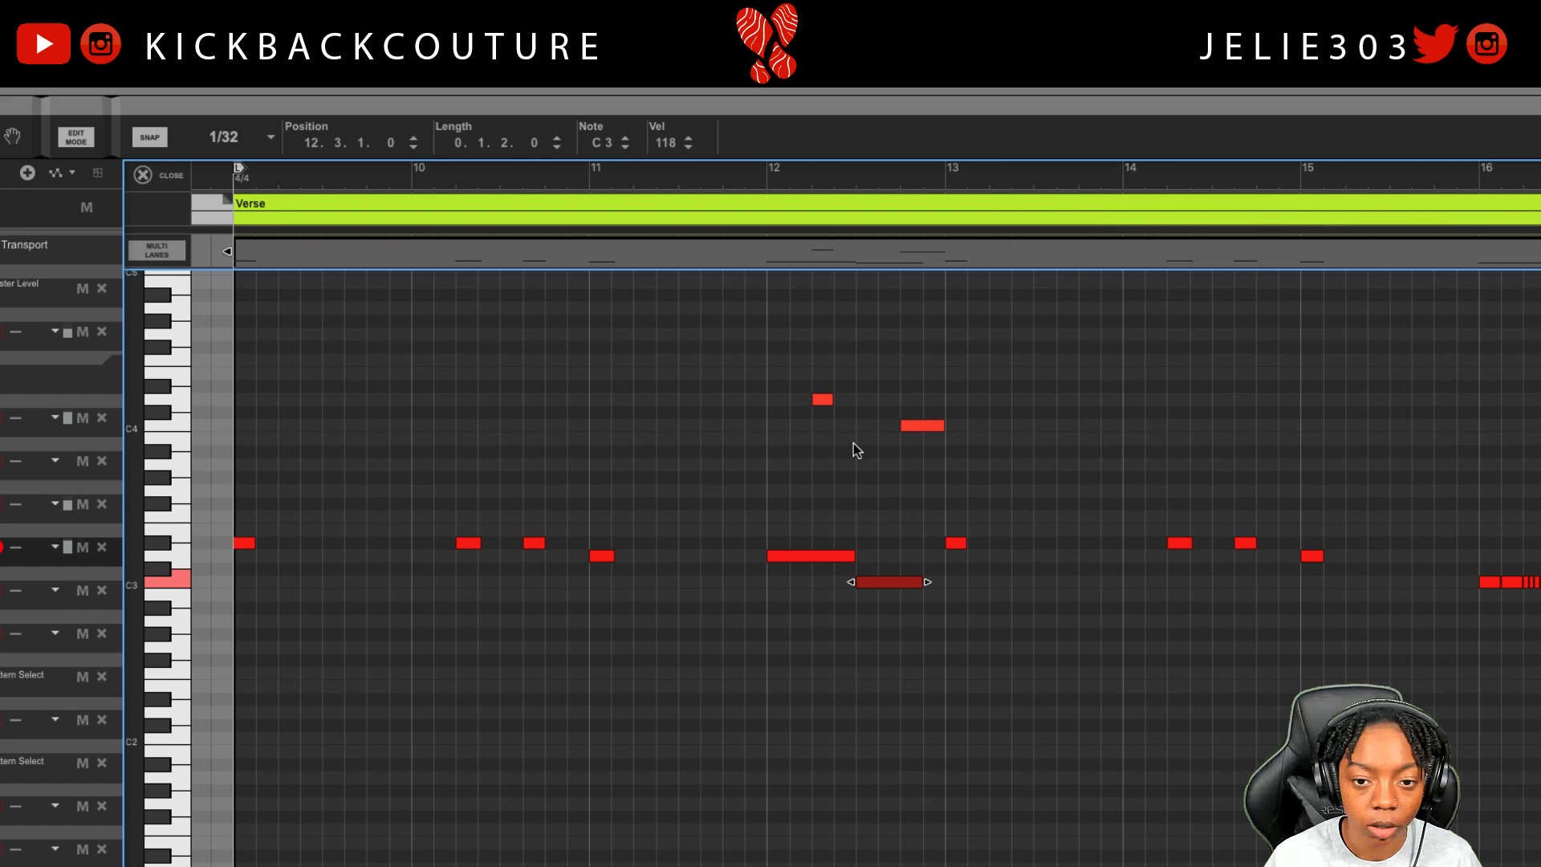
{"action": "left_click", "coordinate": [141, 176]}
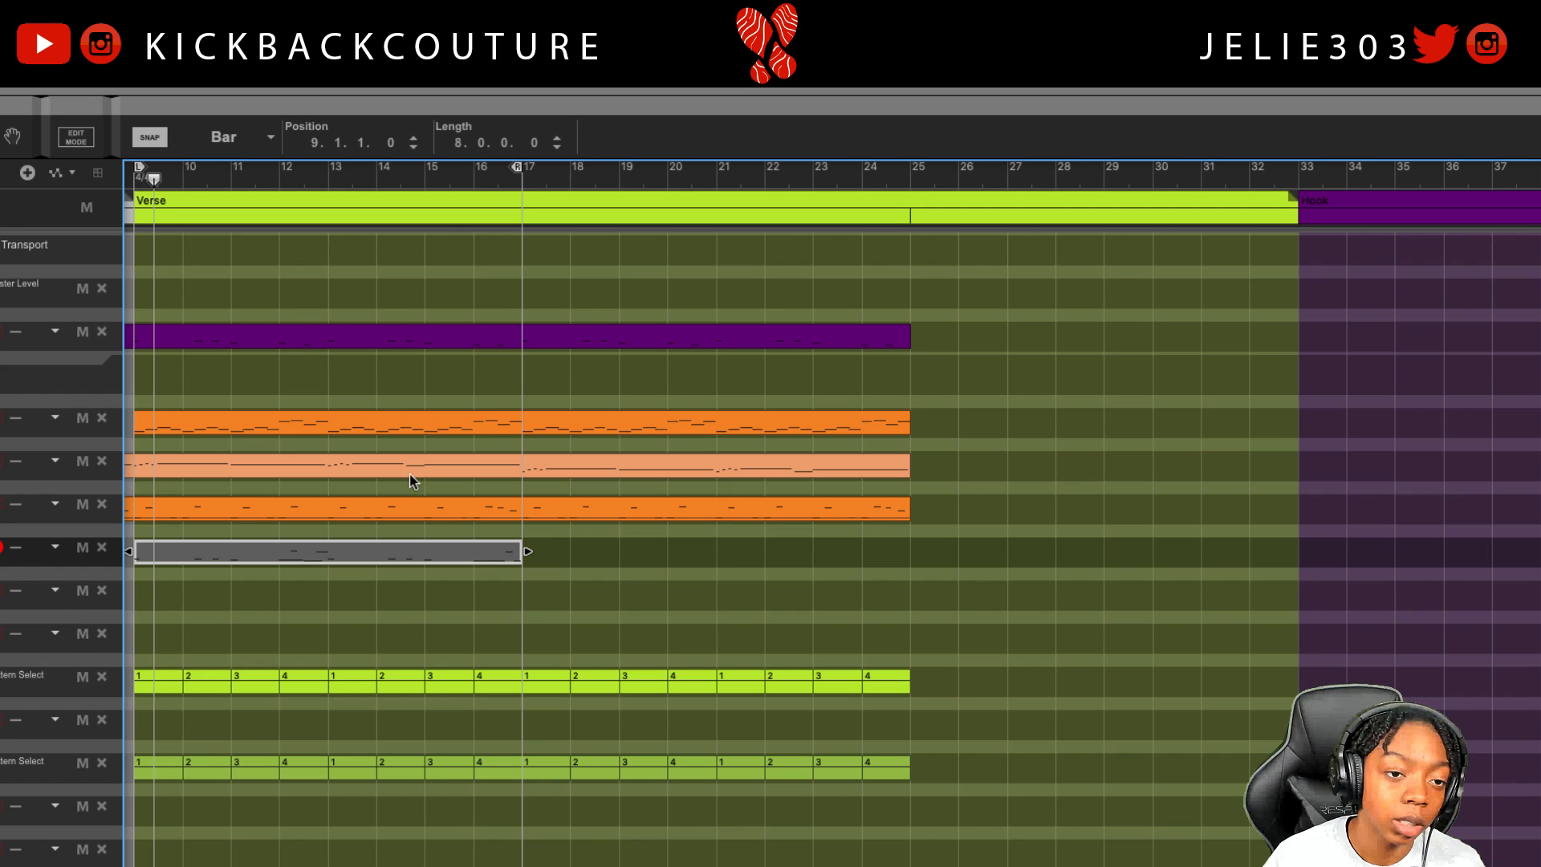
Import the TCE Spinz 808 sample as a new audio track and move that track above APC 1
{"action": "scroll", "coordinate": [504, 574], "scroll_direction": "left", "scroll_amount": 5}
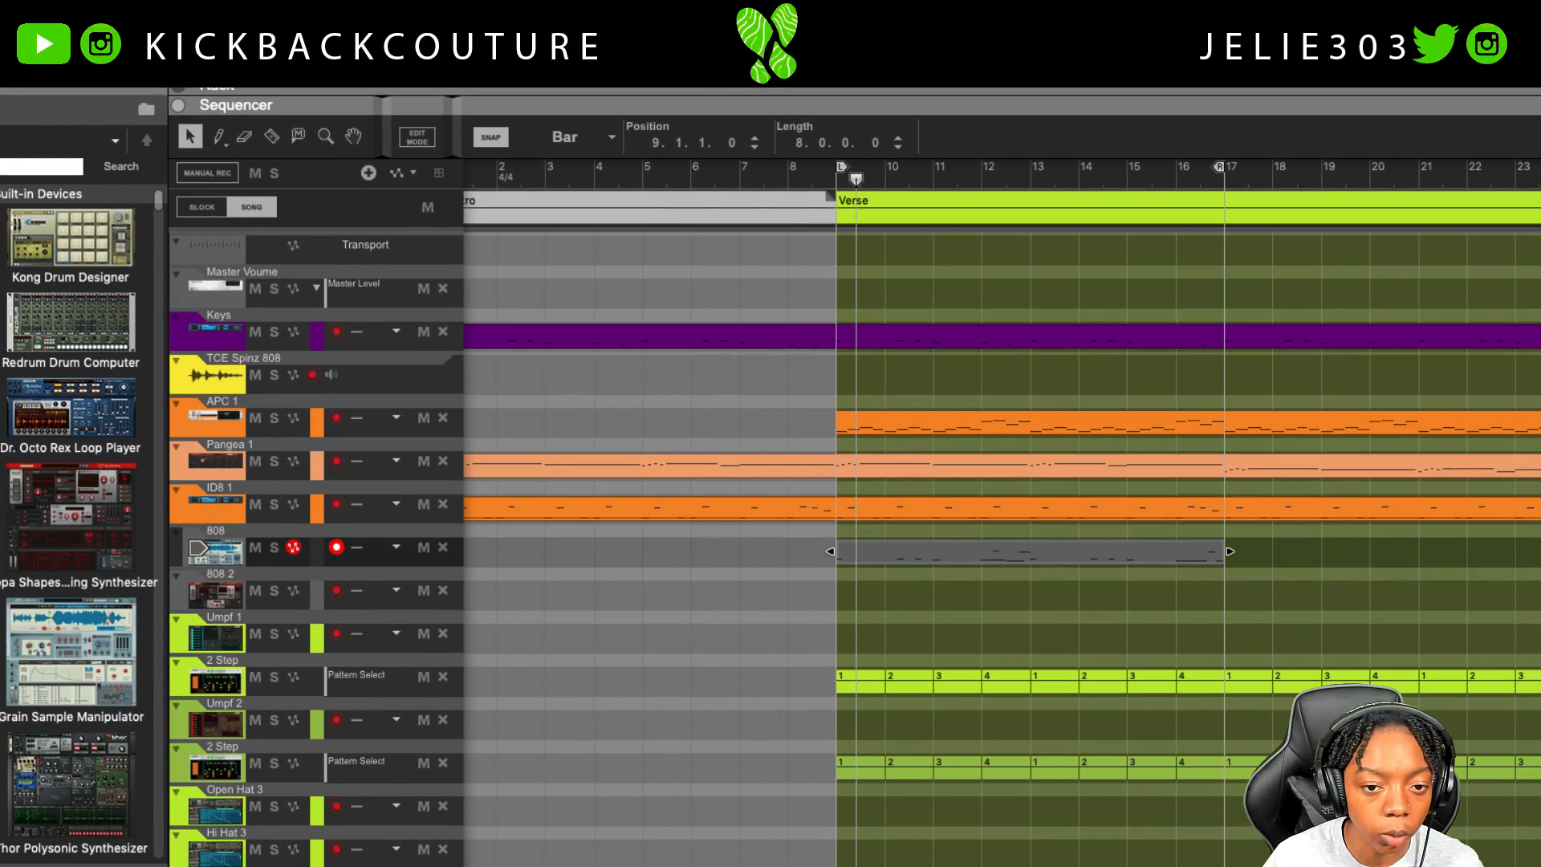
{"action": "left_click_drag", "start_coordinate": [72, 833], "coordinate": [576, 582]}
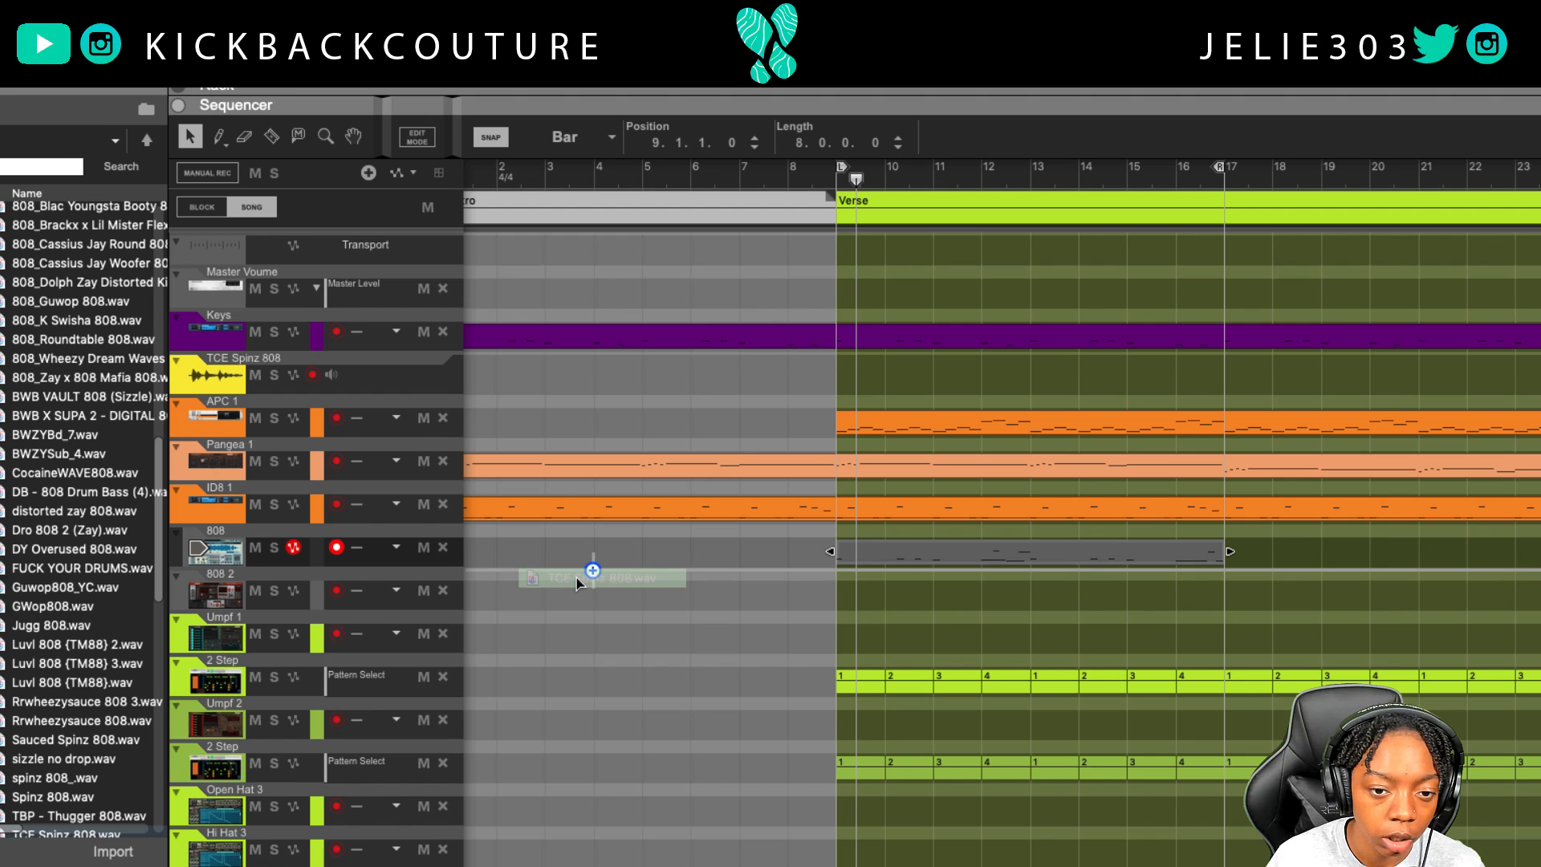
{"action": "left_click_drag", "start_coordinate": [576, 577], "coordinate": [576, 576]}
{"action": "left_click_drag", "start_coordinate": [180, 595], "coordinate": [185, 397]}
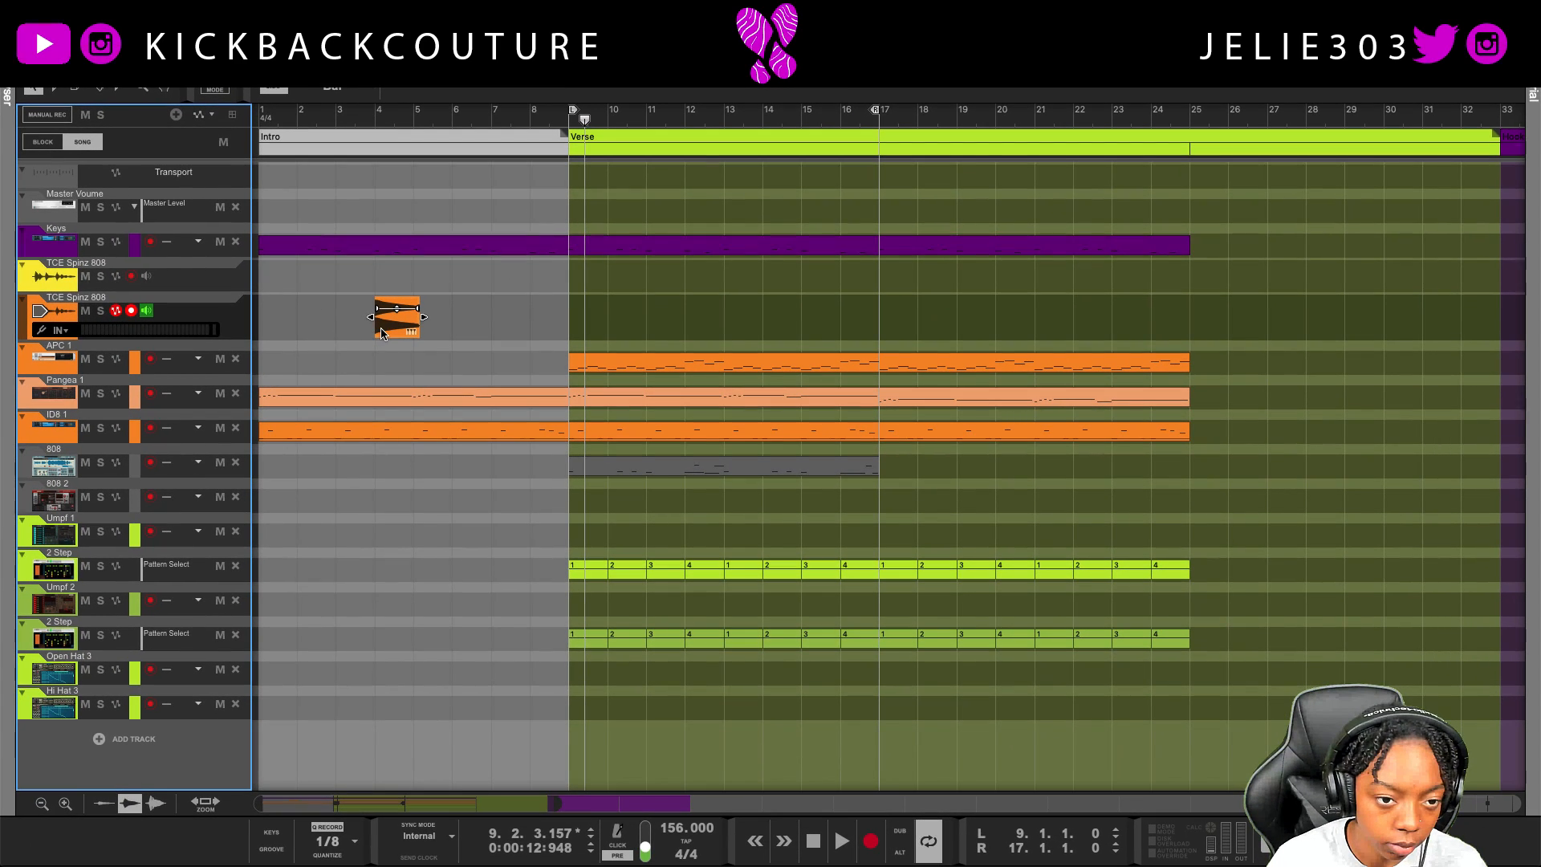
Reverse the TCE Spinz 808 audio clip and move it to the start of bar 8
{"action": "right_click", "coordinate": [386, 336]}
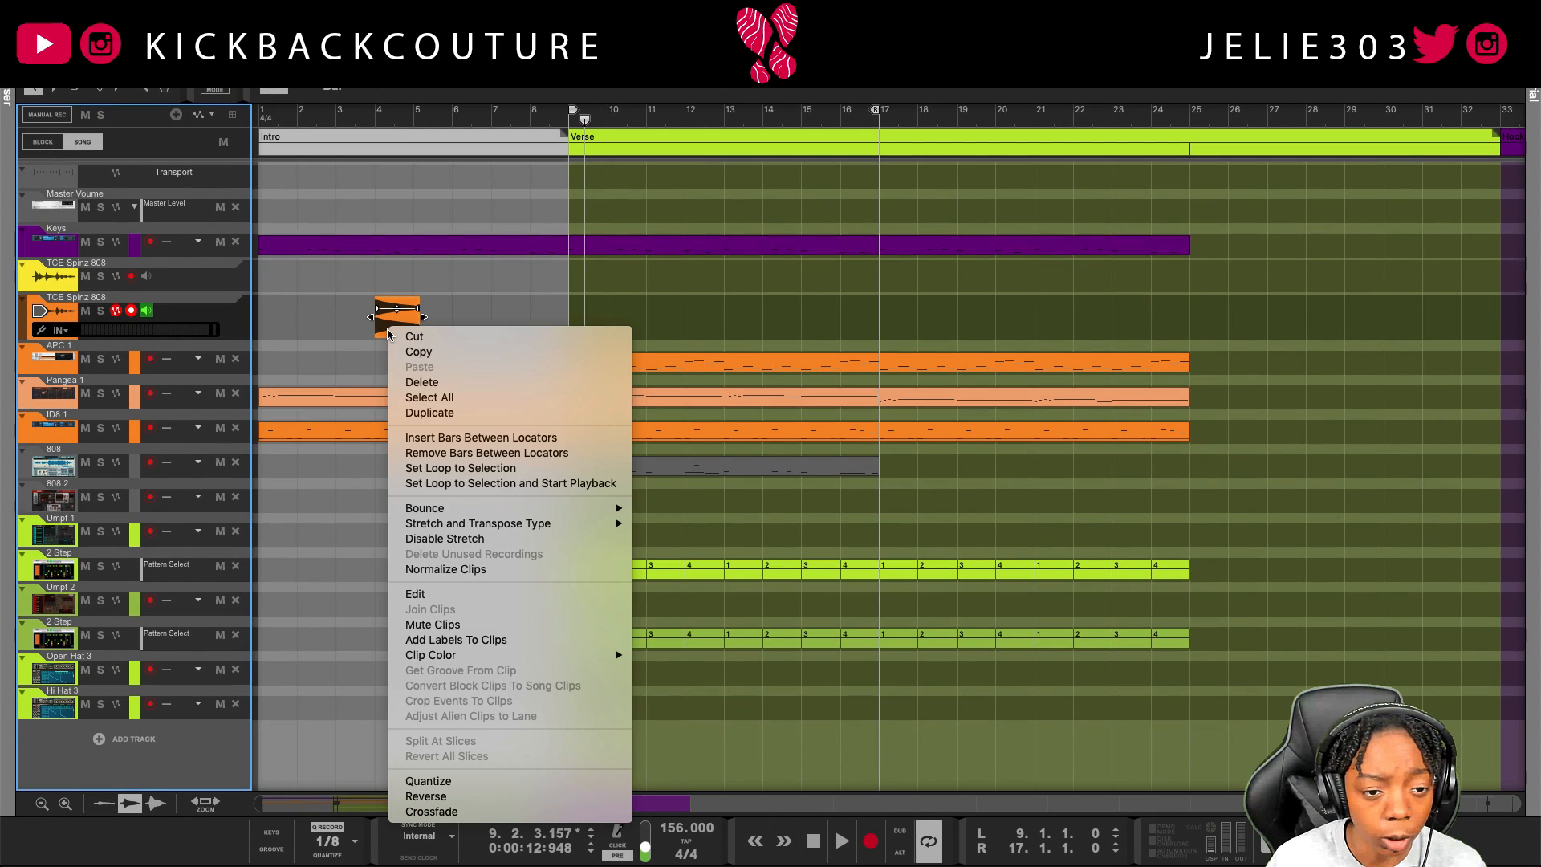
{"action": "left_click", "coordinate": [425, 796]}
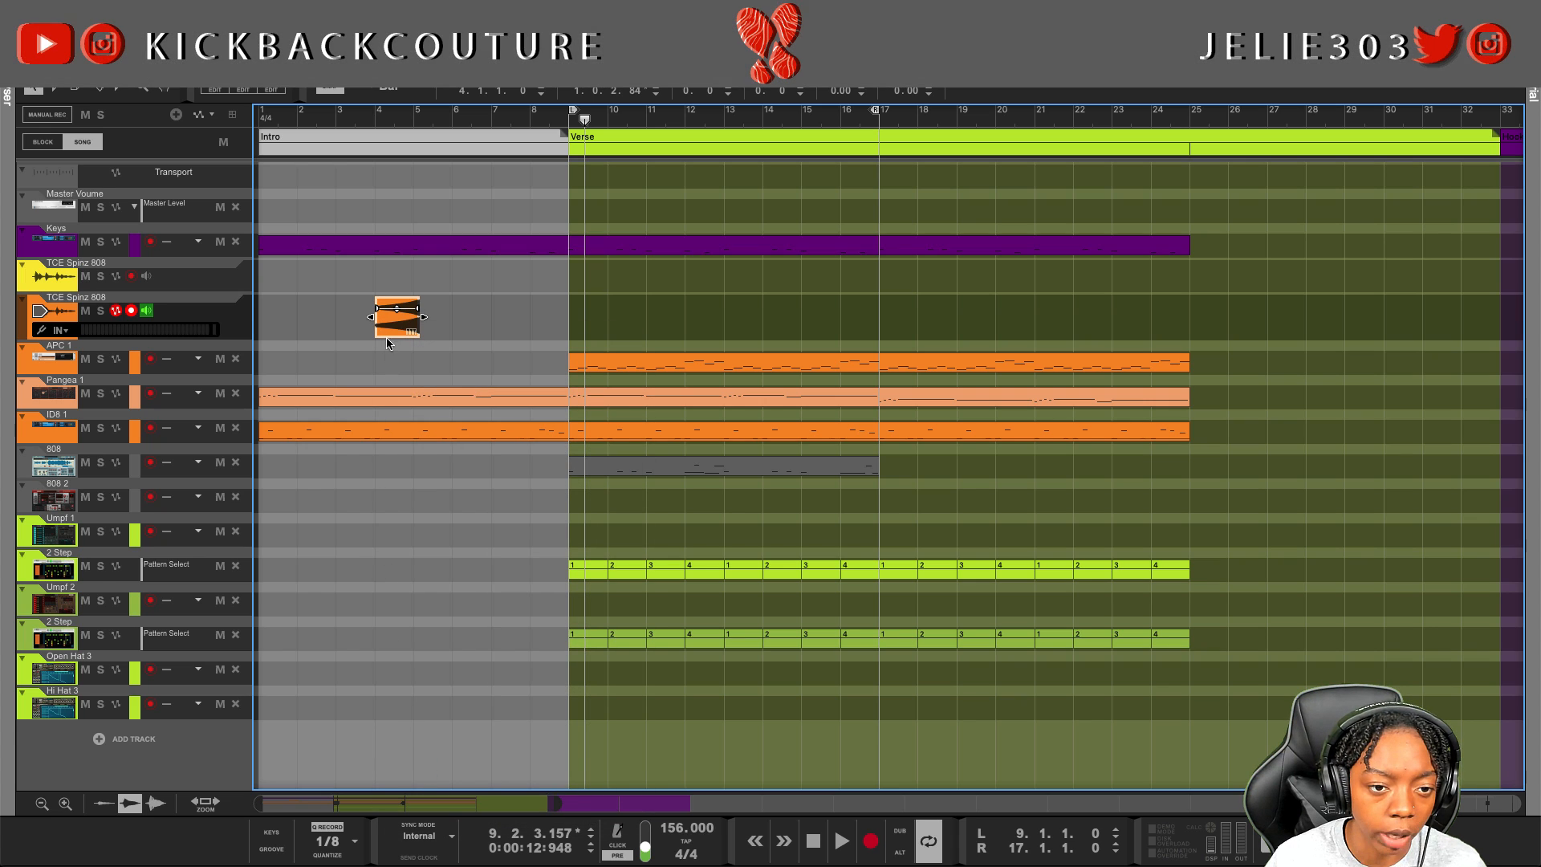
{"action": "right_click", "coordinate": [391, 326]}
{"action": "left_click", "coordinate": [425, 794]}
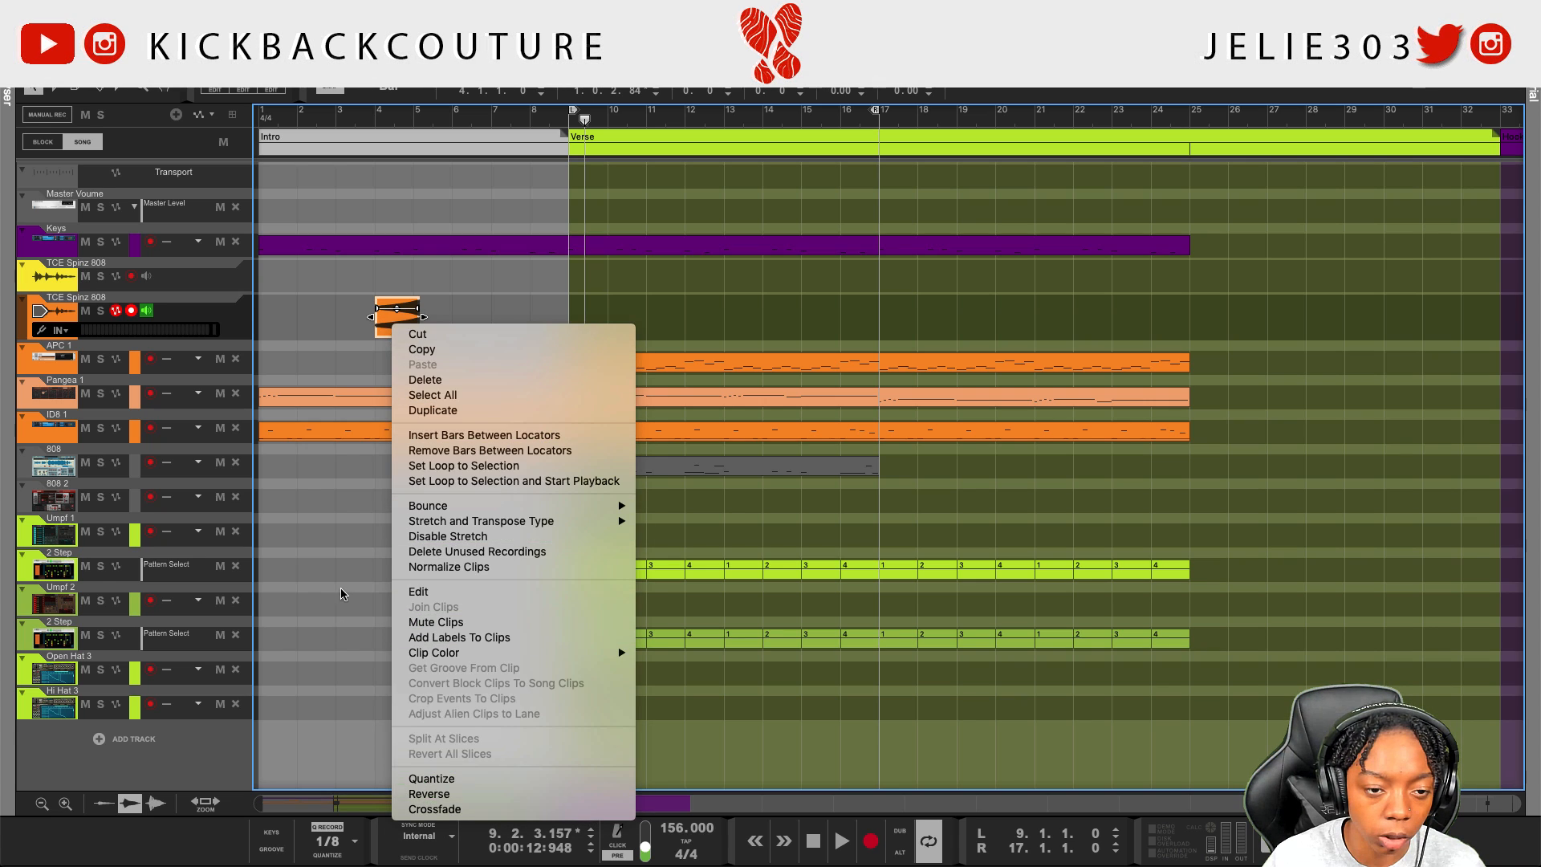
{"action": "left_click_drag", "start_coordinate": [408, 331], "coordinate": [511, 332]}
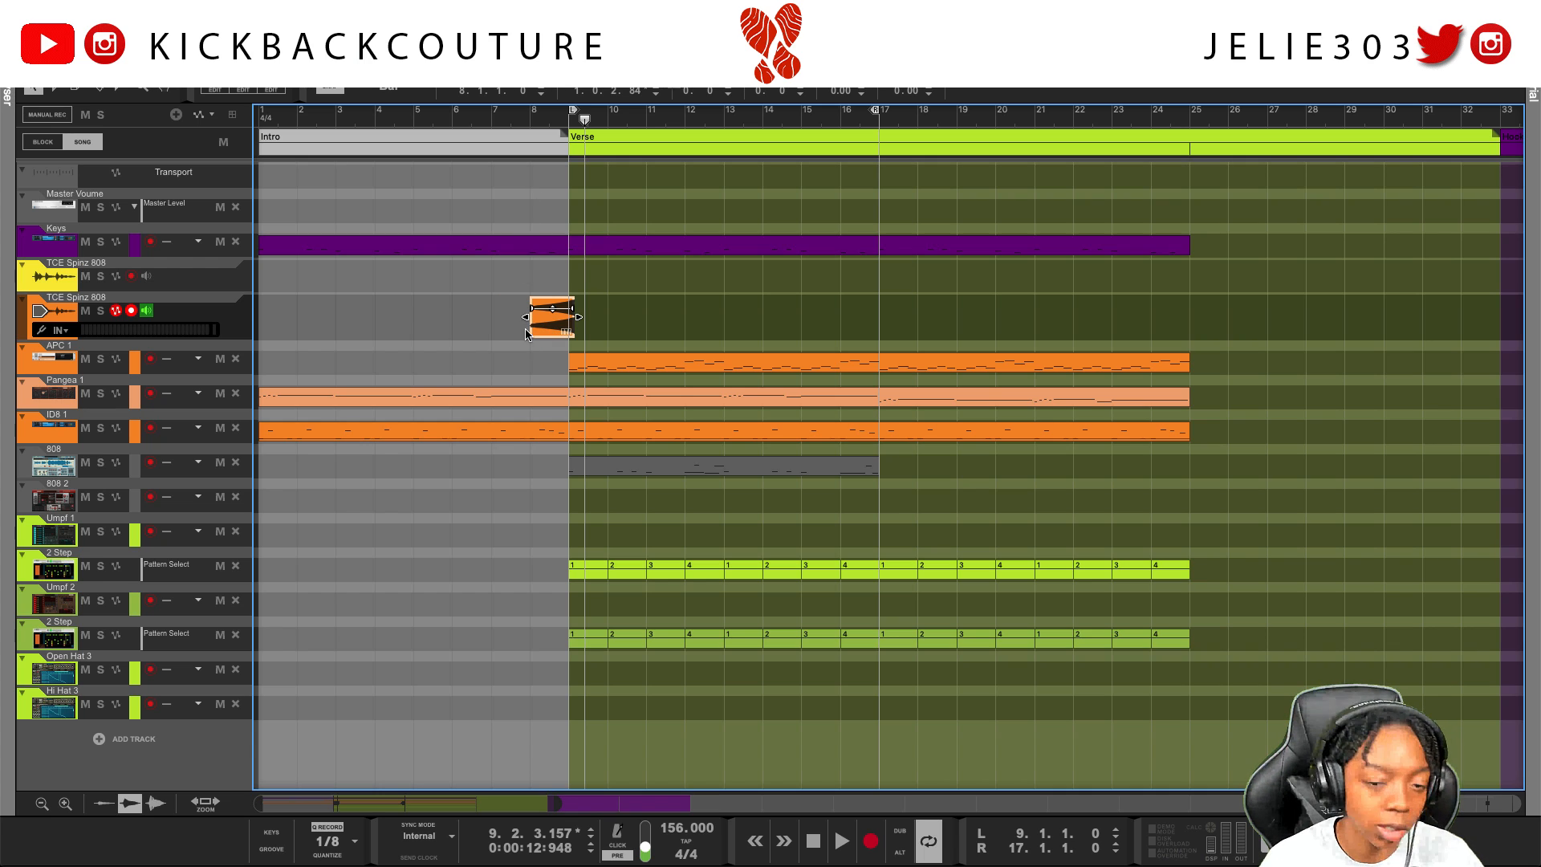
Align the end of the reversed 808 clip with the start of the Verse at bar 9
{"action": "key", "text": "h"}
{"action": "key", "text": "h"}
{"action": "key", "text": "h"}
{"action": "key", "text": "h"}
{"action": "key", "text": "h"}
{"action": "key", "text": "h"}
{"action": "key", "text": "h"}
{"action": "key", "text": "h"}
{"action": "key", "text": "h"}
{"action": "key", "text": "h"}
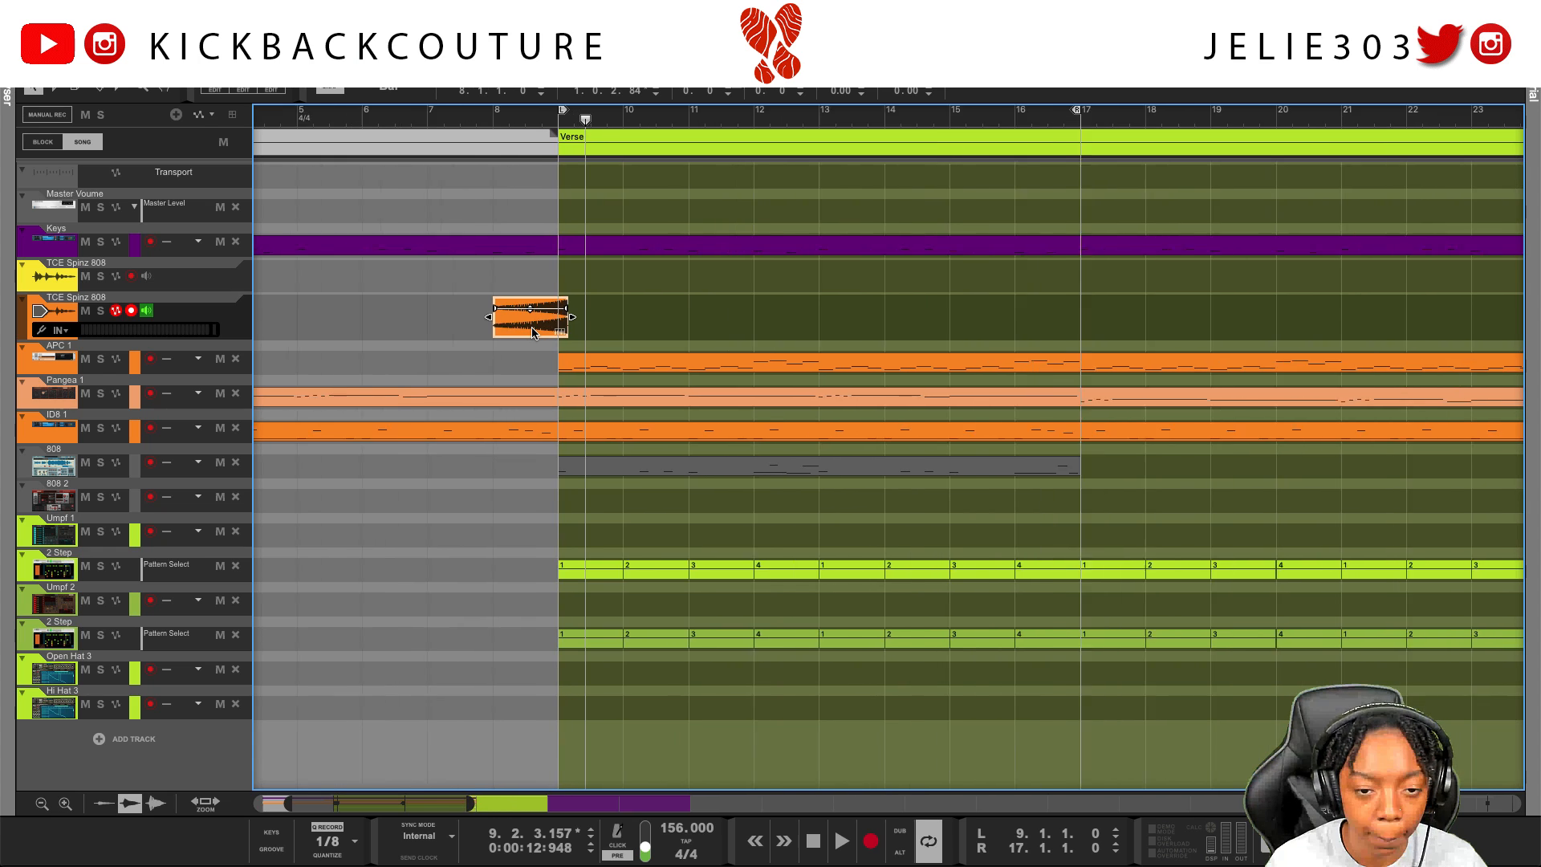
{"action": "key", "text": "h"}
{"action": "key", "text": "h"}
{"action": "key", "text": "h"}
{"action": "key", "text": "h"}
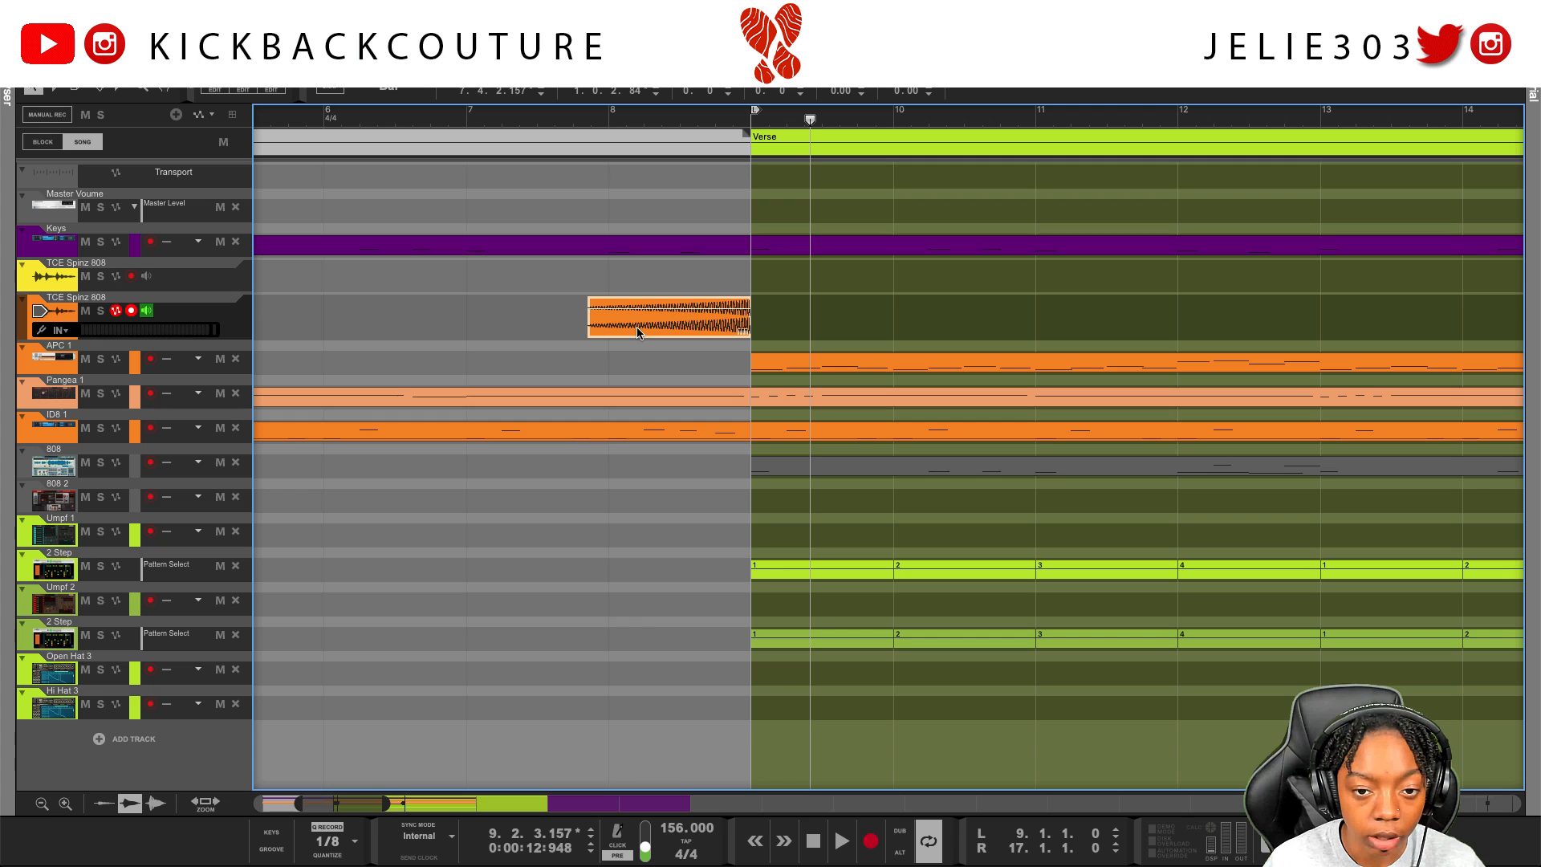
Examine the waveform at the end of the reversed 808 clip against the start of bar 9
{"action": "left_click", "coordinate": [537, 120]}
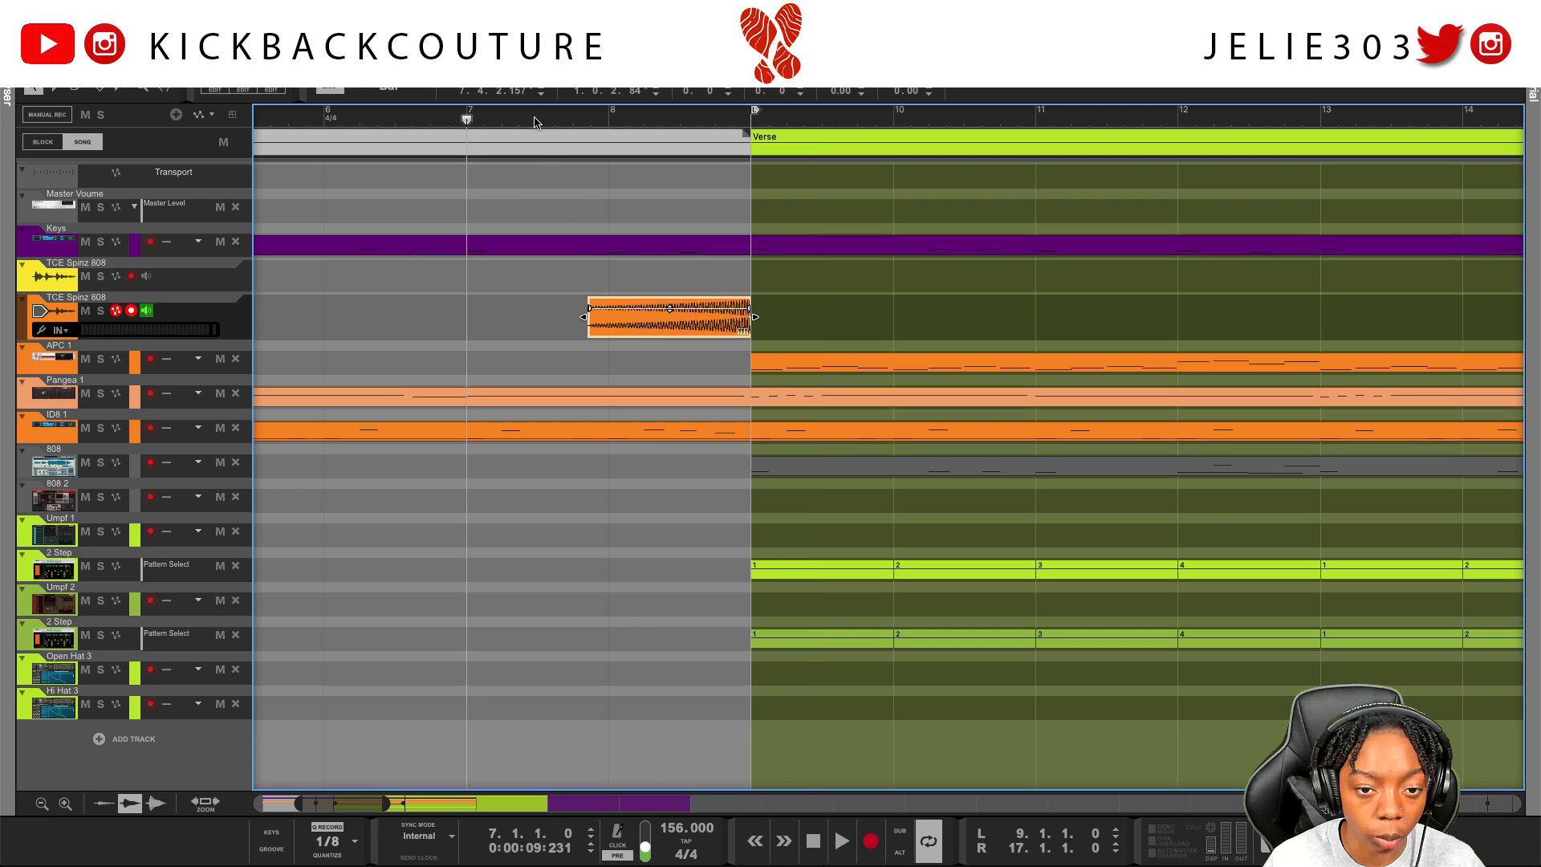
{"action": "scroll", "coordinate": [682, 386], "scroll_direction": "down", "scroll_amount": 1}
{"action": "scroll", "coordinate": [723, 398], "scroll_direction": "up", "scroll_amount": 8}
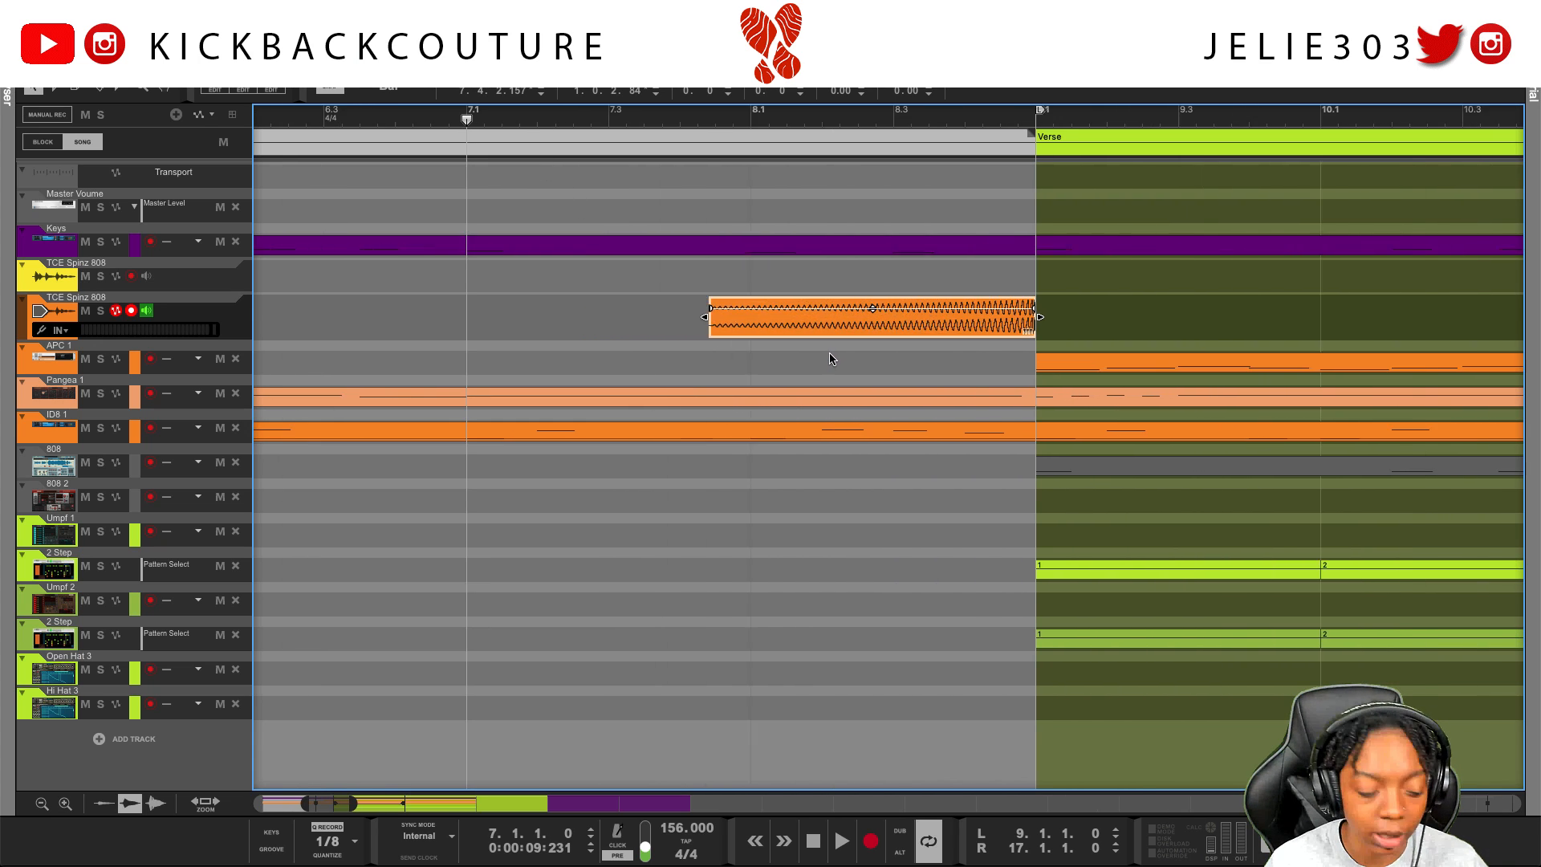
{"action": "scroll", "coordinate": [818, 350], "scroll_direction": "right", "scroll_amount": 4}
{"action": "scroll", "coordinate": [829, 327], "scroll_direction": "up", "scroll_amount": 4}
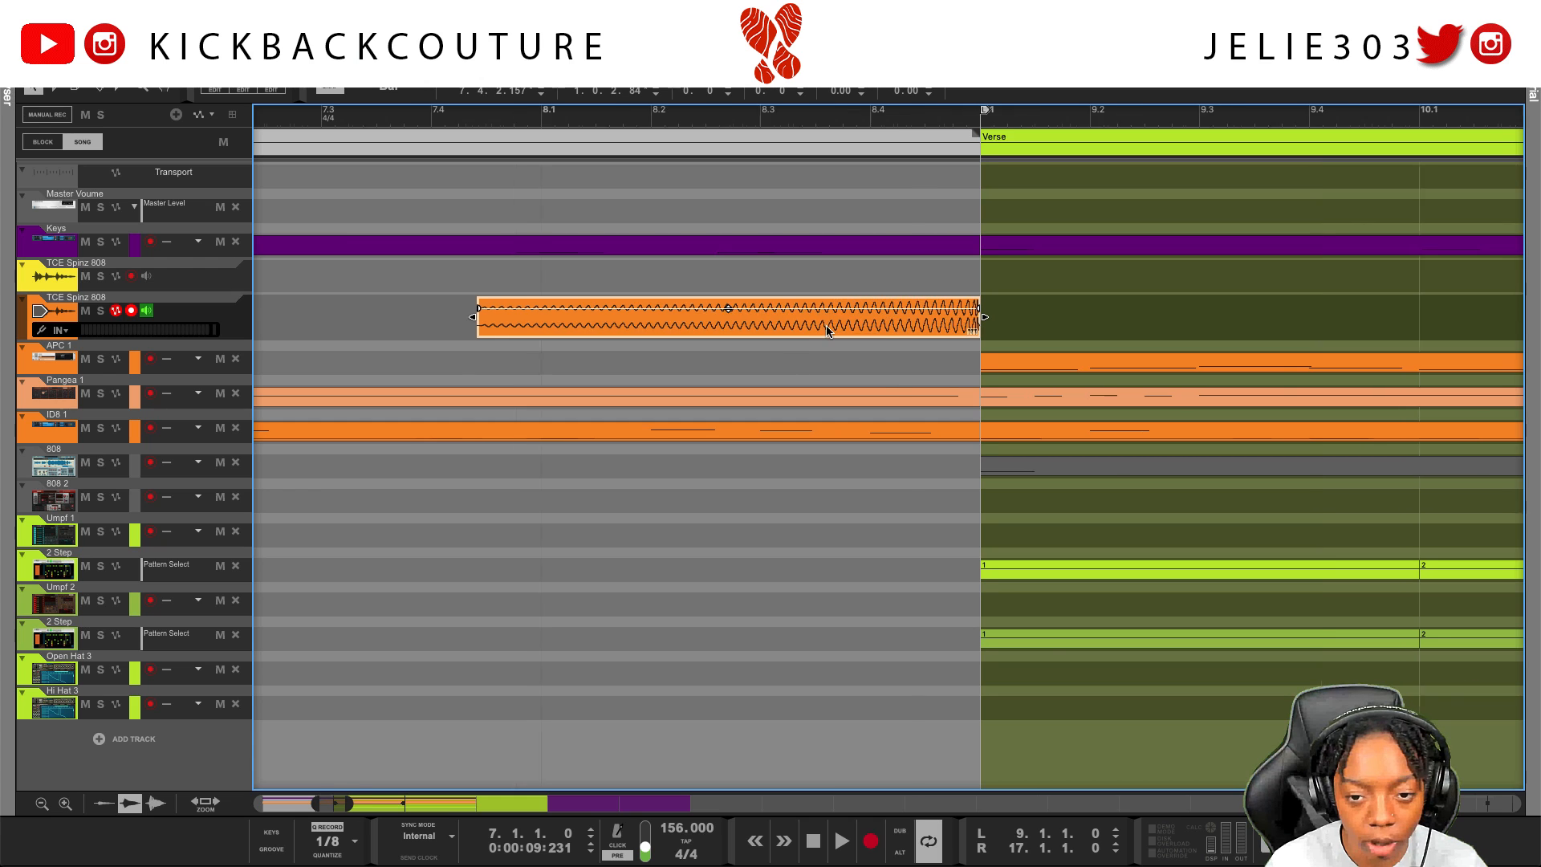
{"action": "scroll", "coordinate": [825, 325], "scroll_direction": "up", "scroll_amount": 2}
{"action": "scroll", "coordinate": [802, 323], "scroll_direction": "right", "scroll_amount": 5}
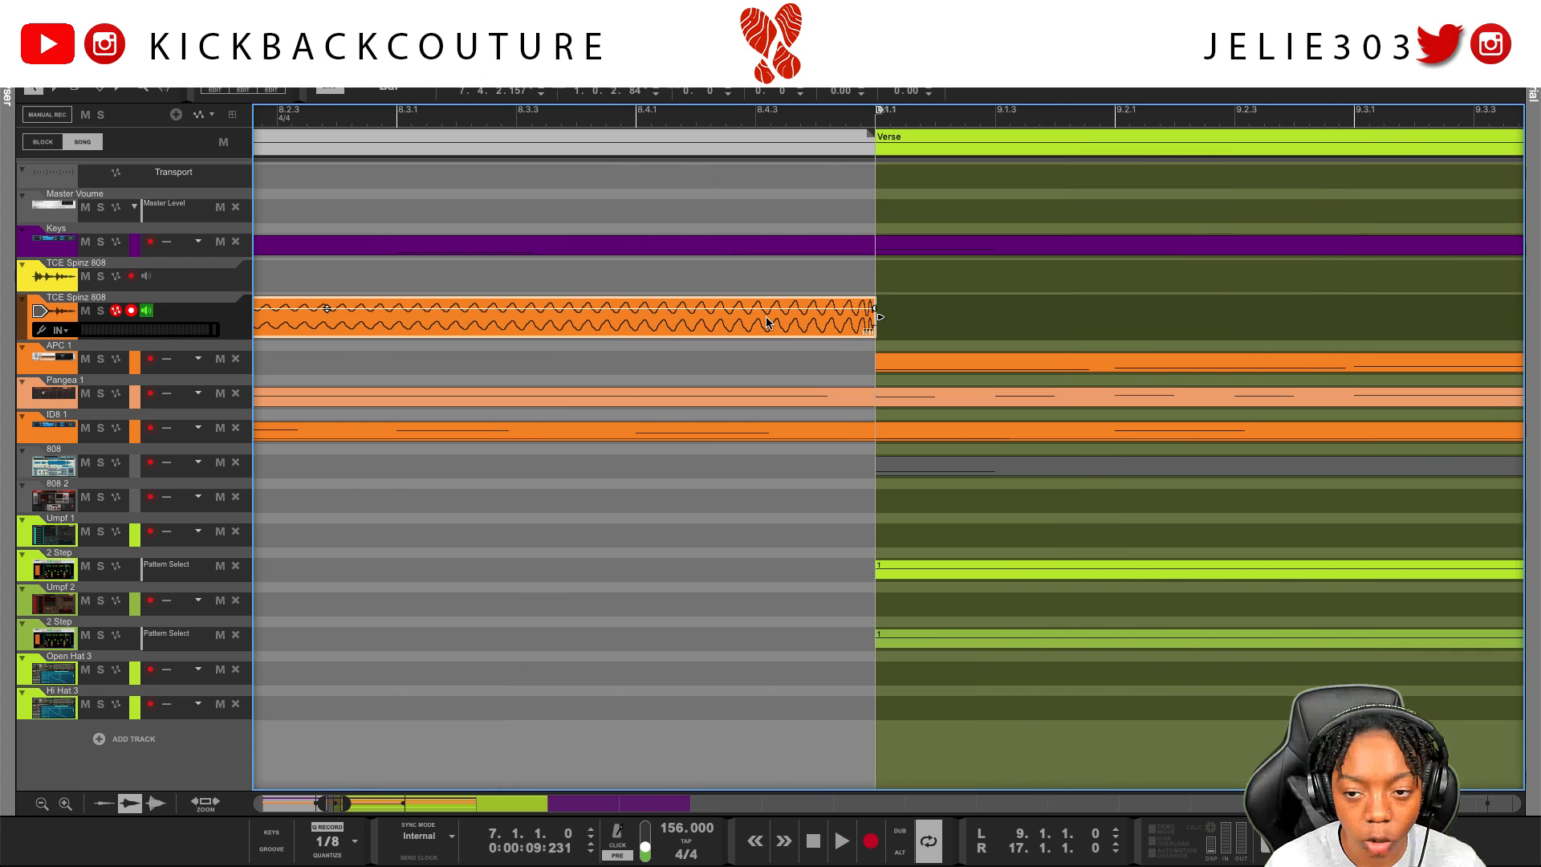
{"action": "scroll", "coordinate": [766, 323], "scroll_direction": "up", "scroll_amount": 2}
{"action": "scroll", "coordinate": [763, 324], "scroll_direction": "right", "scroll_amount": 10}
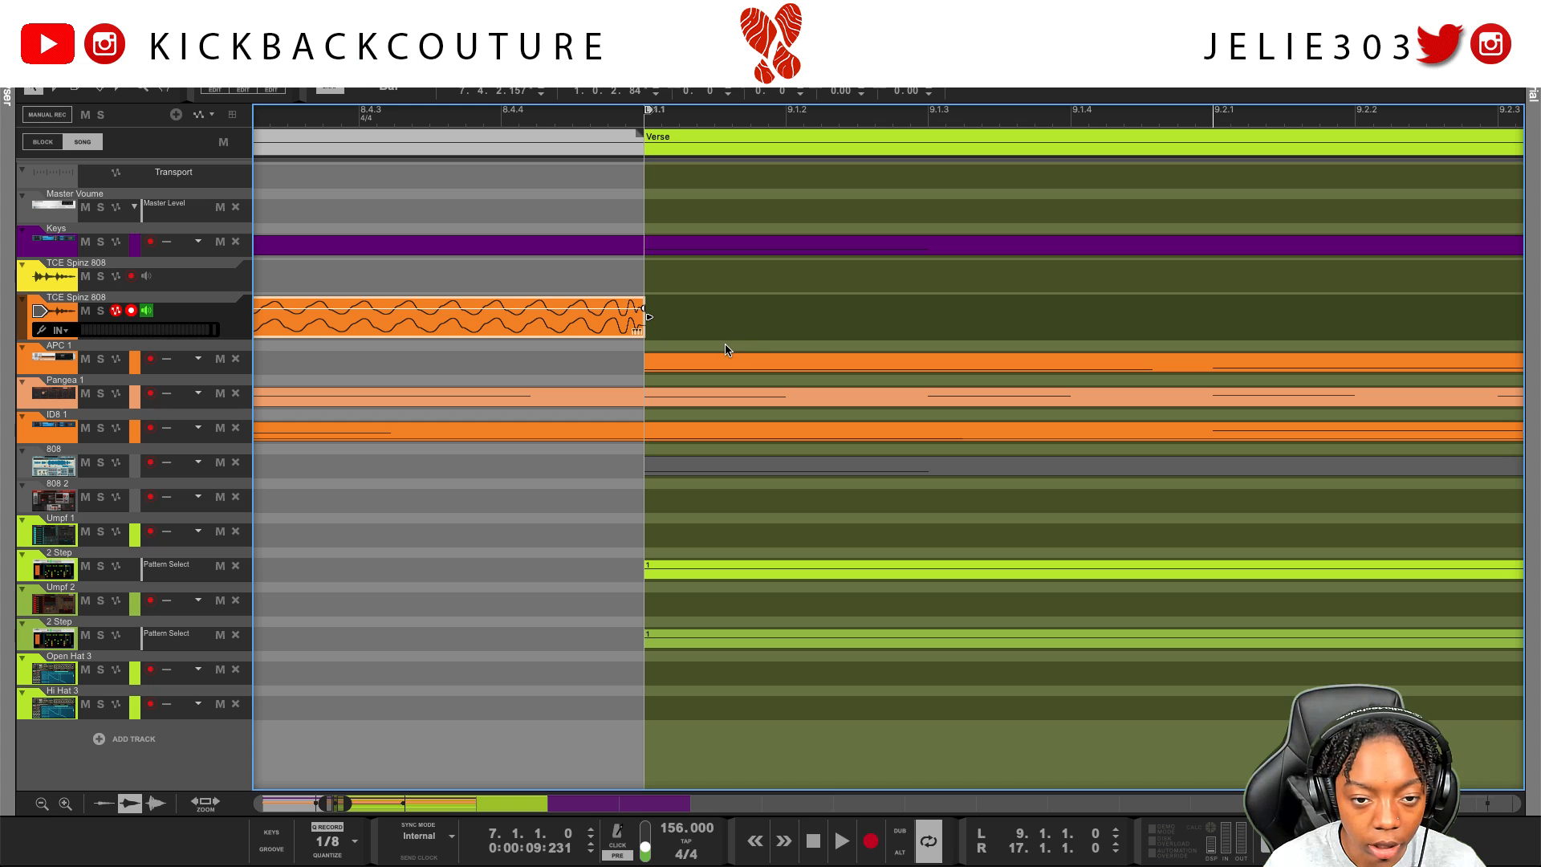
{"action": "scroll", "coordinate": [726, 349], "scroll_direction": "right", "scroll_amount": 10}
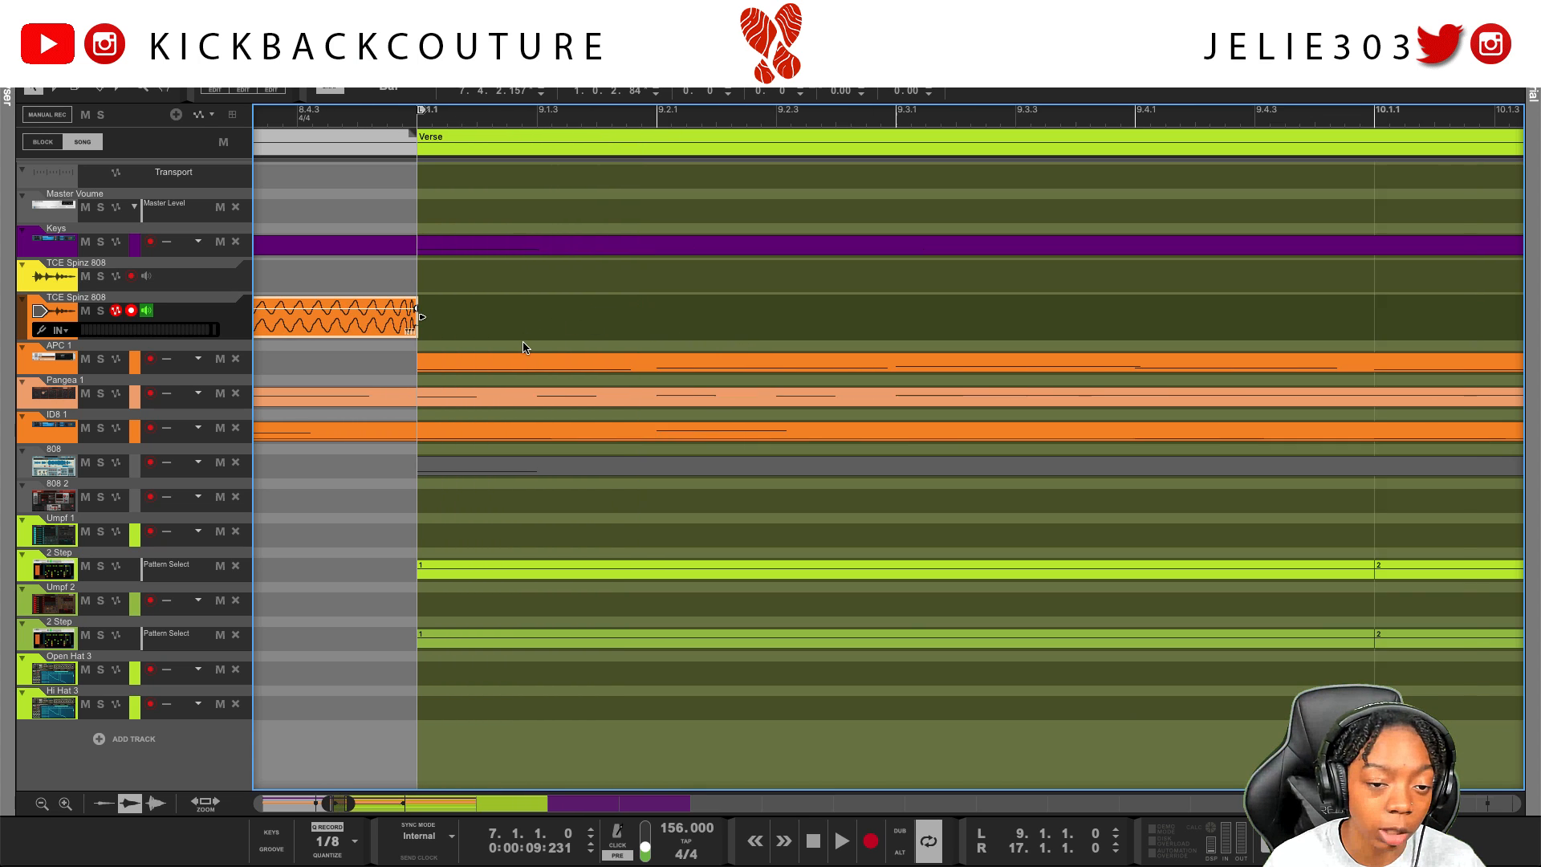
{"action": "scroll", "coordinate": [524, 346], "scroll_direction": "down", "scroll_amount": 2}
{"action": "scroll", "coordinate": [531, 347], "scroll_direction": "left", "scroll_amount": 10}
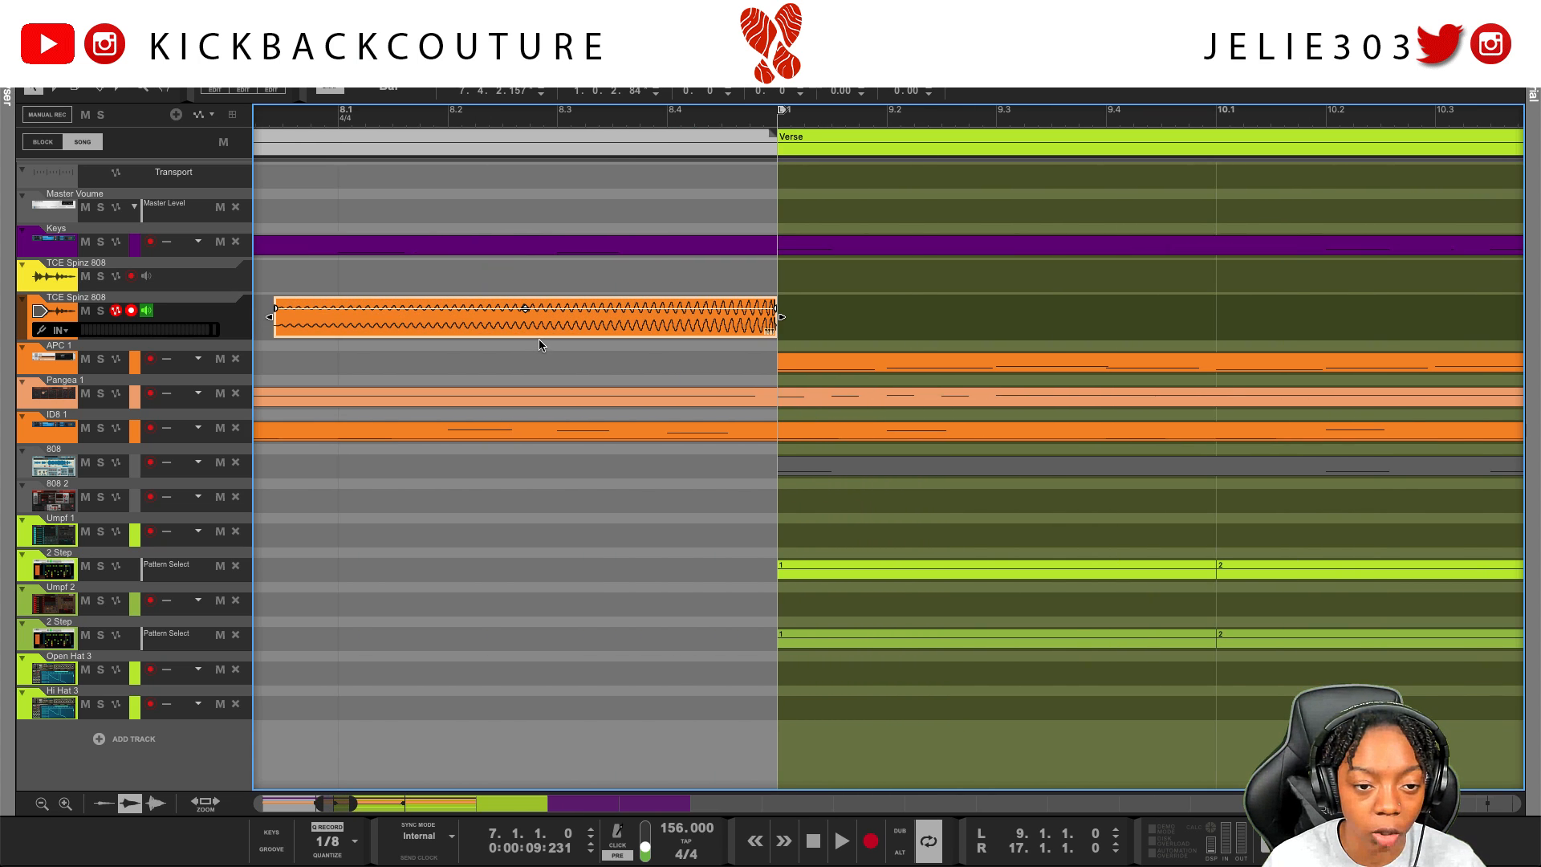
{"action": "scroll", "coordinate": [538, 340], "scroll_direction": "down", "scroll_amount": 3}
{"action": "scroll", "coordinate": [469, 313], "scroll_direction": "down", "scroll_amount": 1}
{"action": "scroll", "coordinate": [562, 329], "scroll_direction": "left", "scroll_amount": 9}
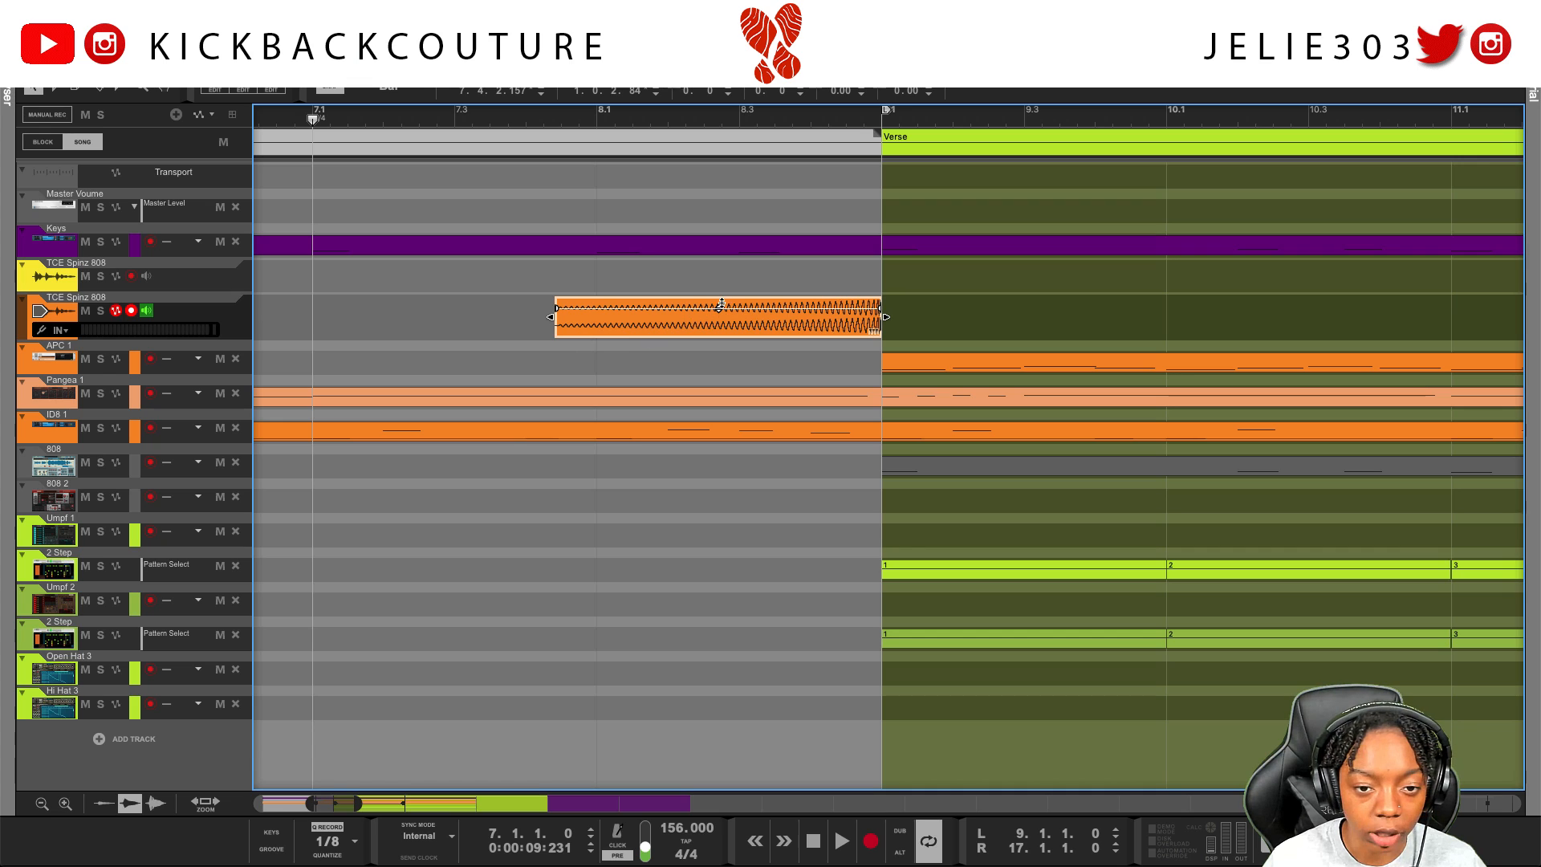
Lower the reversed clip's level to -4.86 dB and play back the transition into the Verse
{"action": "left_click_drag", "start_coordinate": [721, 303], "coordinate": [719, 315]}
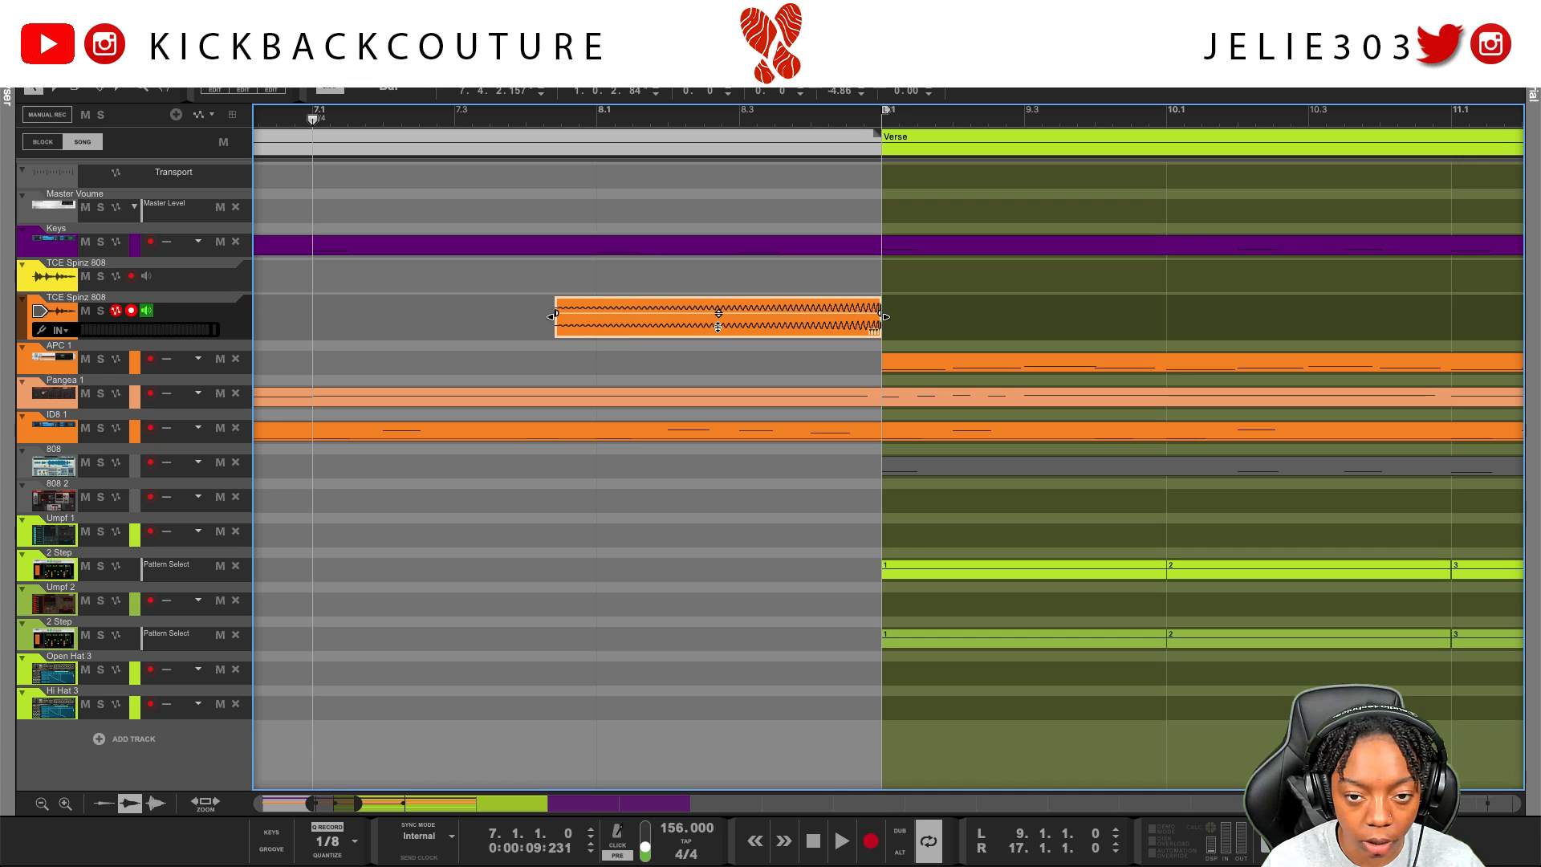
{"action": "key", "text": "space"}
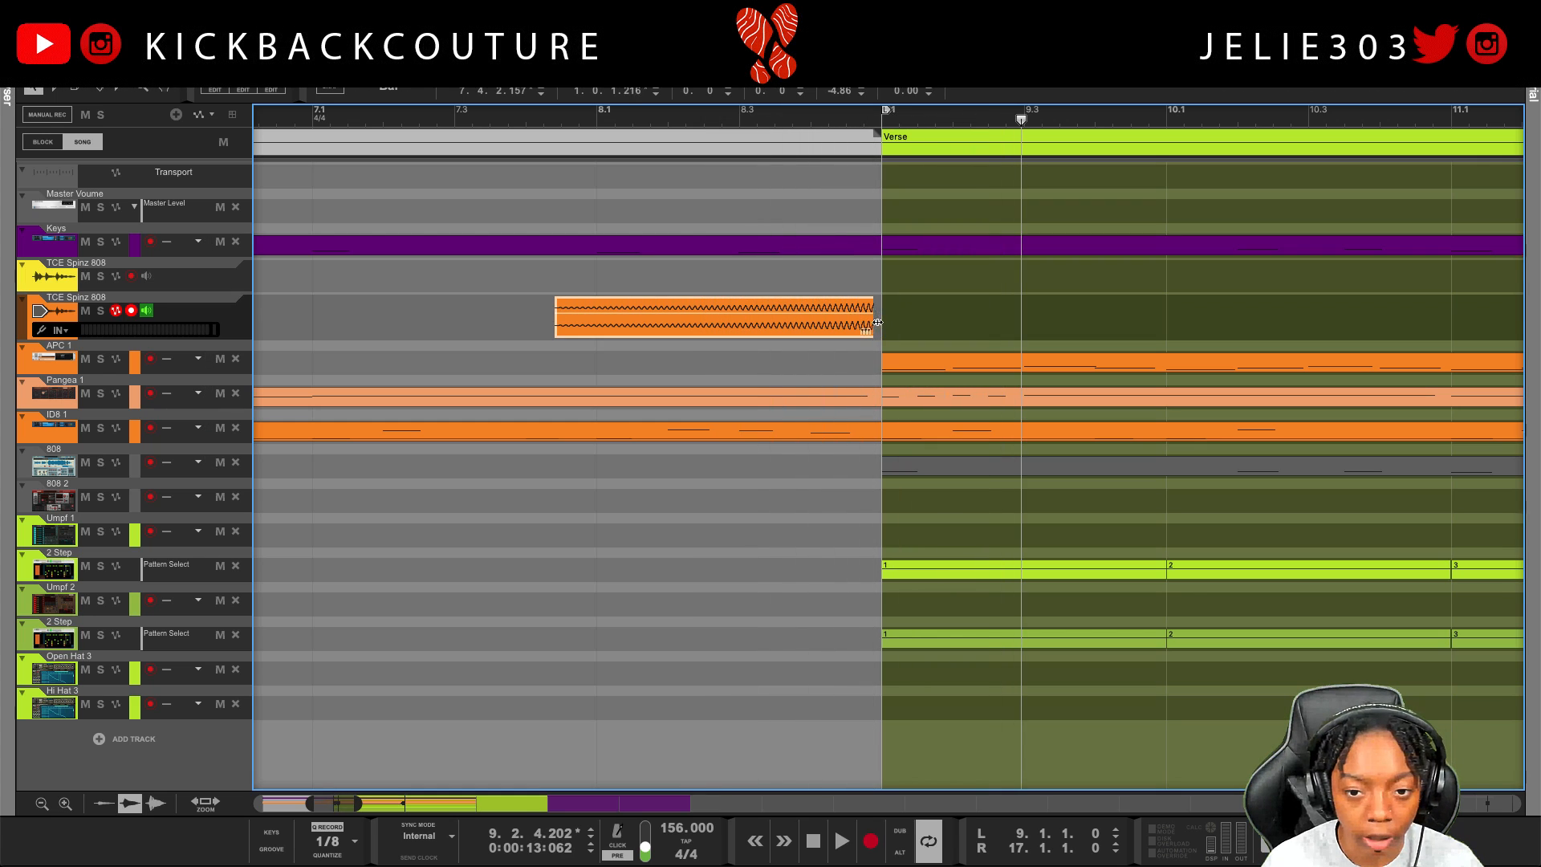
Trim the reversed clip at both ends and realign it to run from the start of bar 8 to bar 9
{"action": "left_click", "coordinate": [873, 329]}
{"action": "left_click_drag", "start_coordinate": [833, 329], "coordinate": [846, 334]}
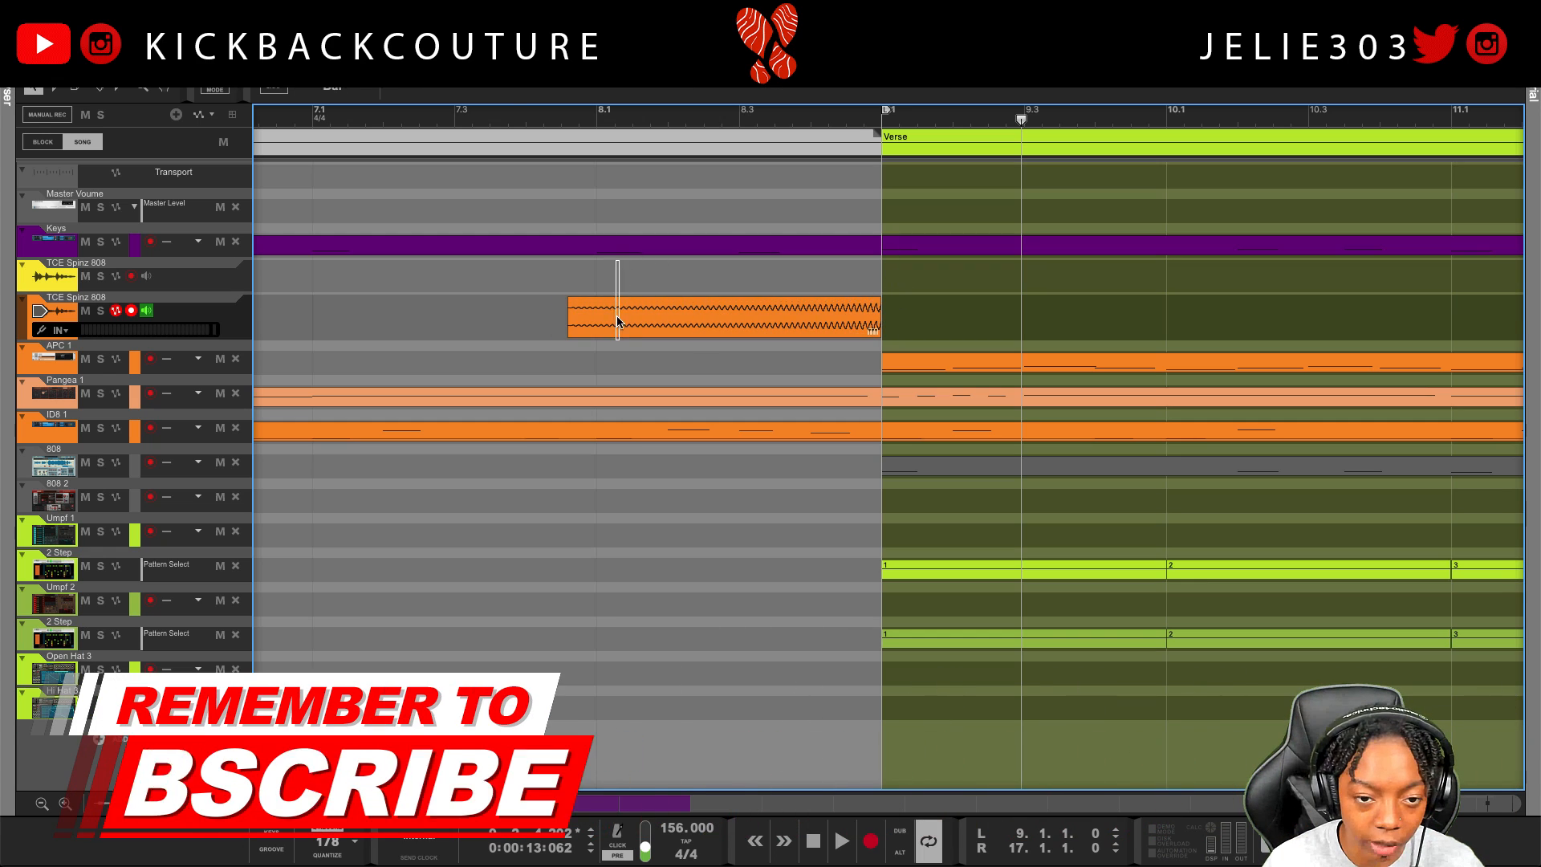
{"action": "left_click_drag", "start_coordinate": [562, 319], "coordinate": [739, 321]}
Set the snap grid to 1/16, trim the reversed clip's start to 8.2.4.0, and play it back
{"action": "left_click", "coordinate": [409, 91]}
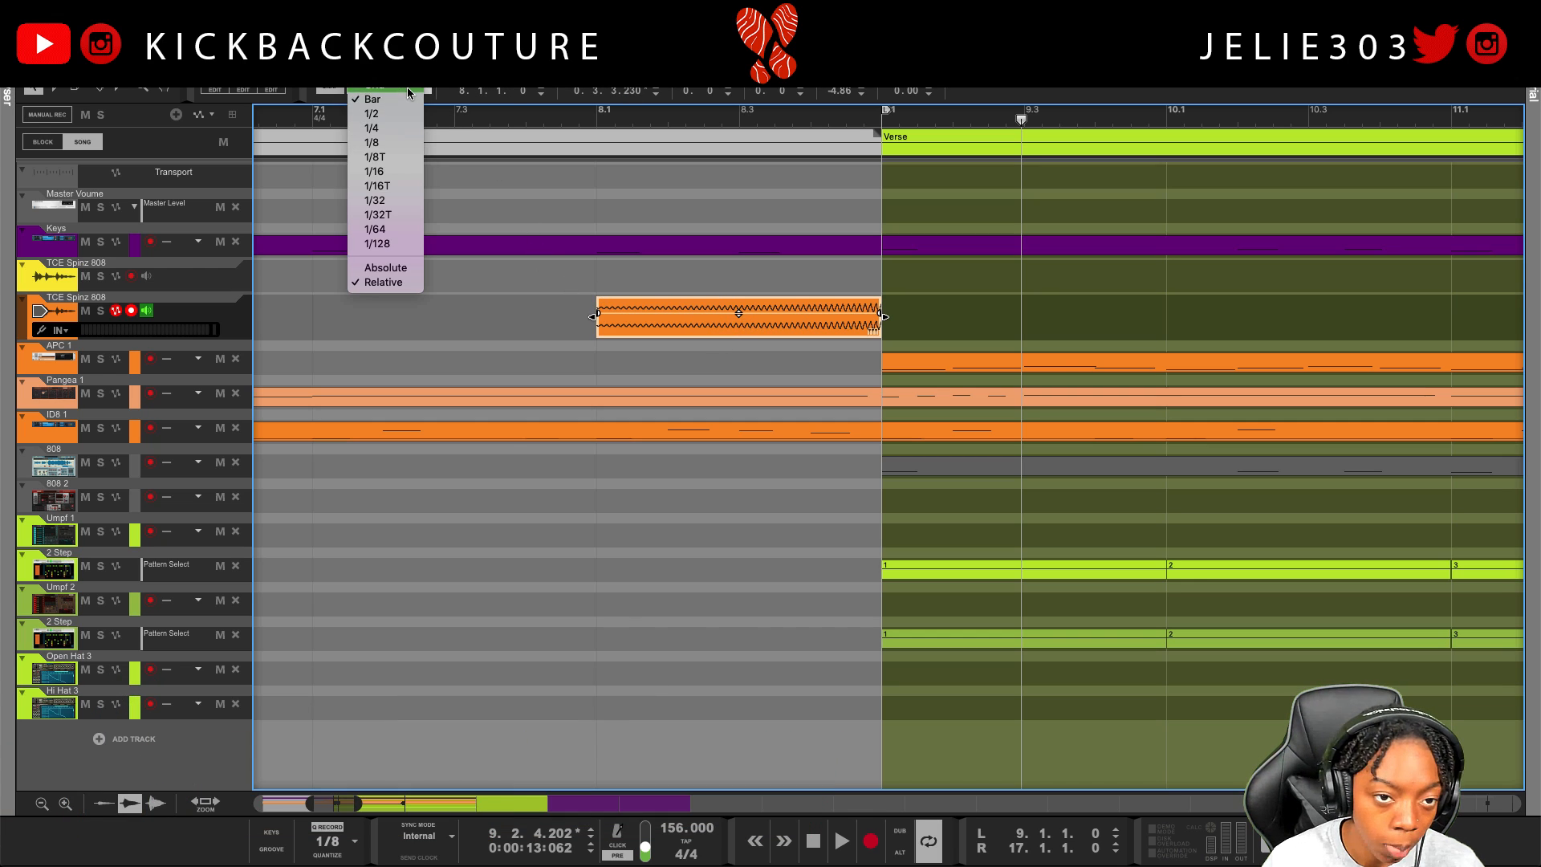
{"action": "left_click", "coordinate": [374, 171]}
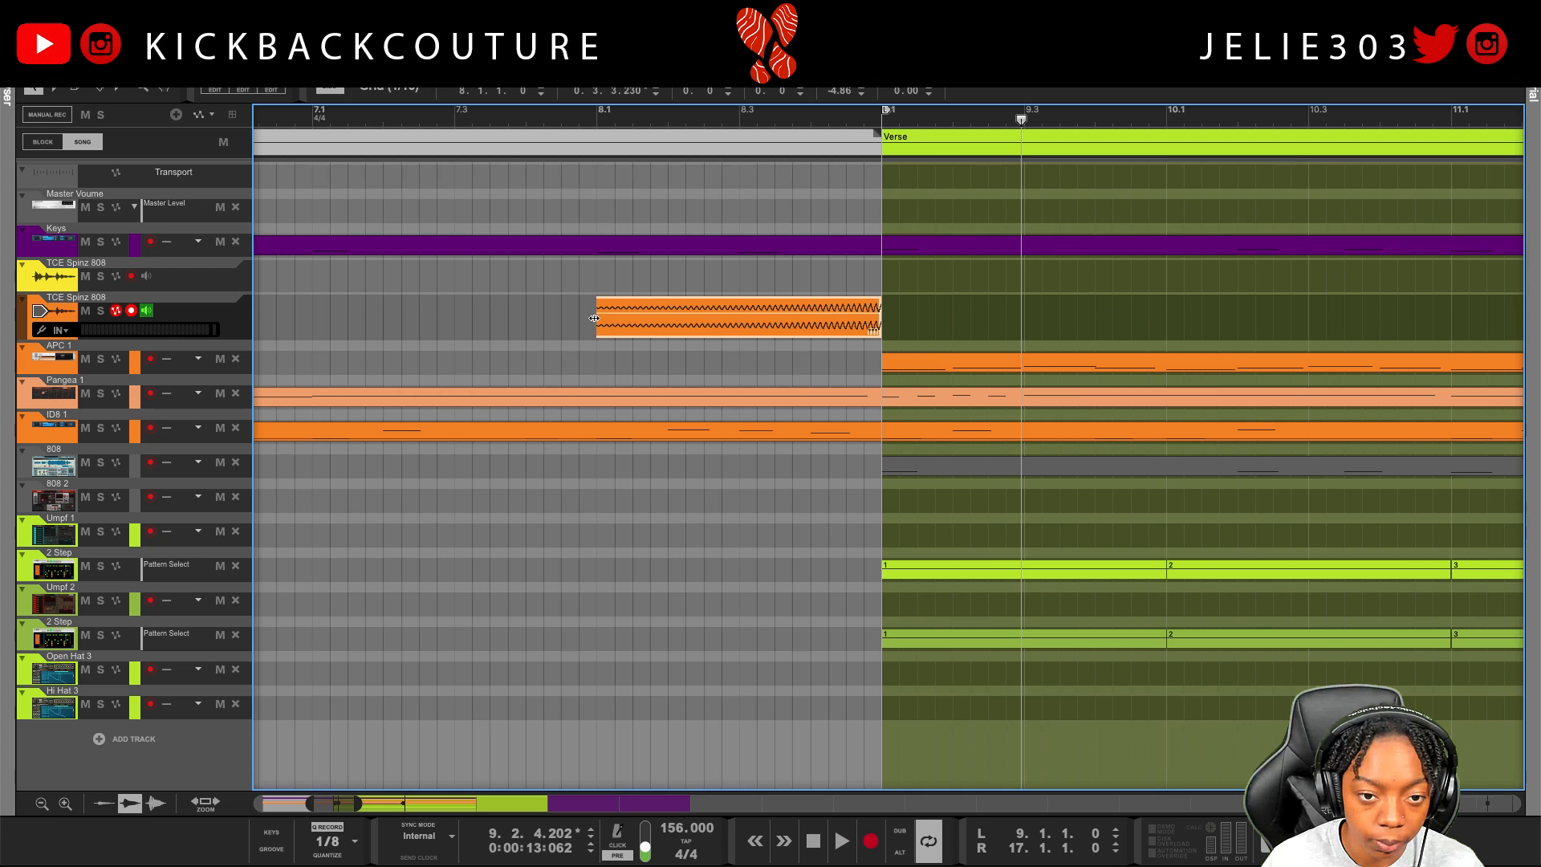
{"action": "left_click_drag", "start_coordinate": [594, 318], "coordinate": [713, 325]}
{"action": "left_click", "coordinate": [489, 116]}
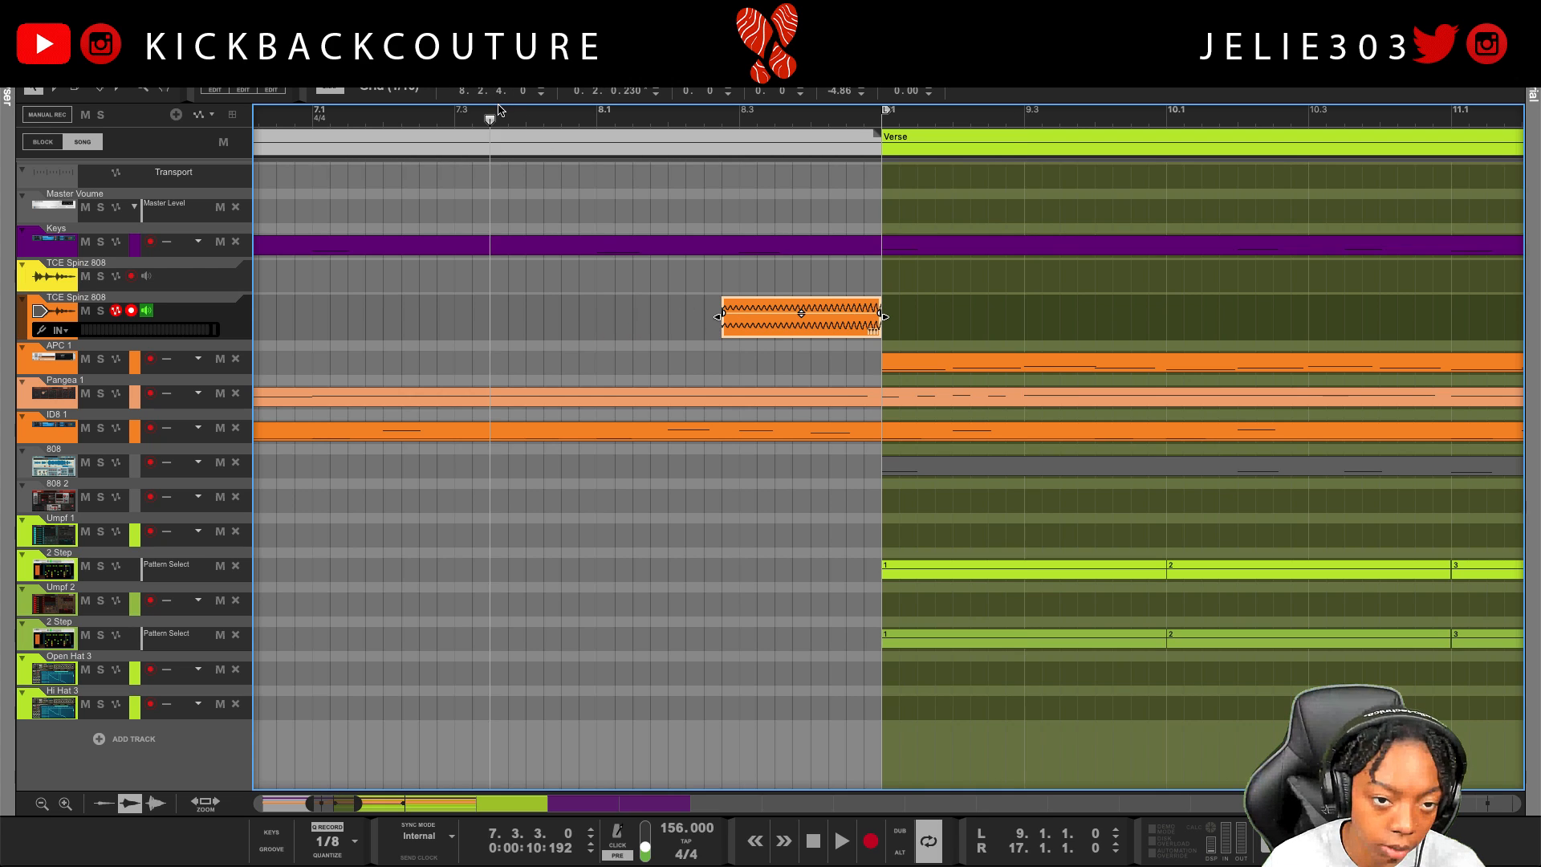
{"action": "key", "text": "space"}
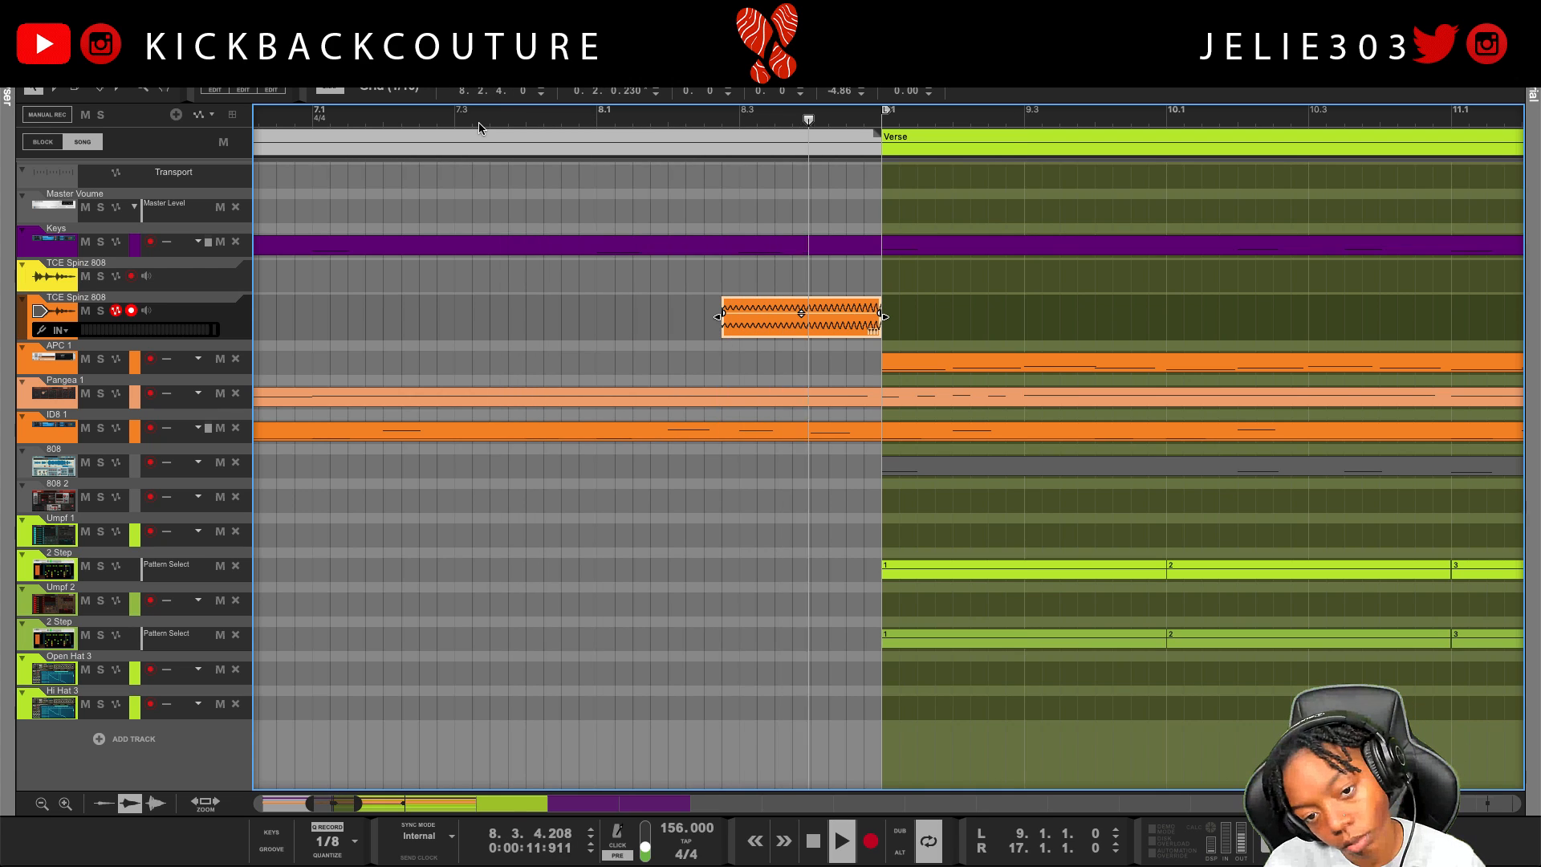
{"action": "key", "text": "space"}
Give the reversed clip a fade in of 0.20 and a fade out of 0.16, and play back the result
{"action": "left_click", "coordinate": [703, 90]}
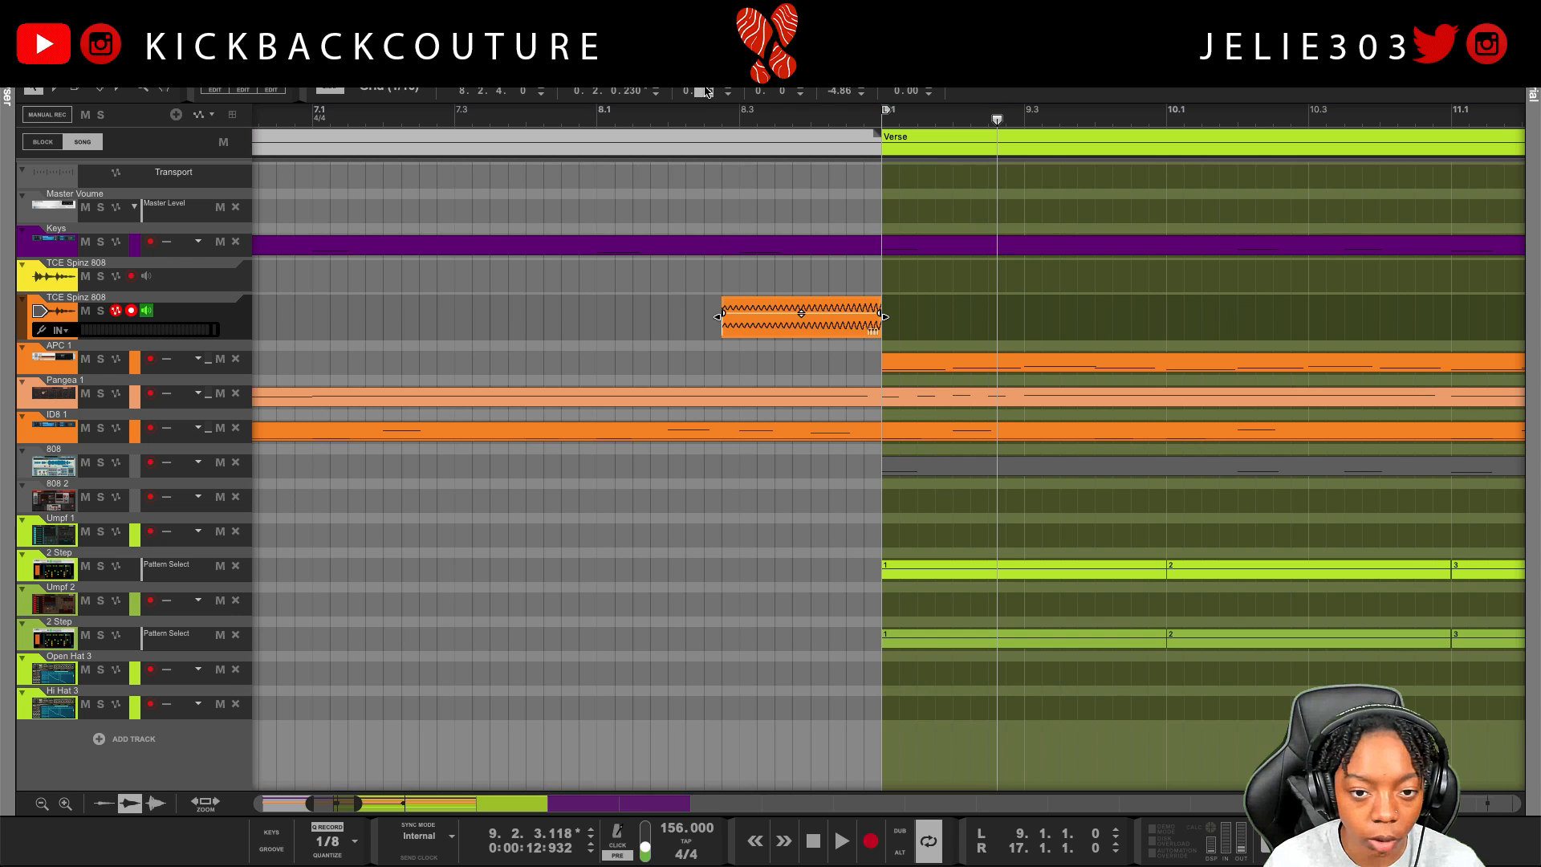
{"action": "key", "text": "Return"}
{"action": "left_click", "coordinate": [778, 92]}
{"action": "type", "text": "10"}
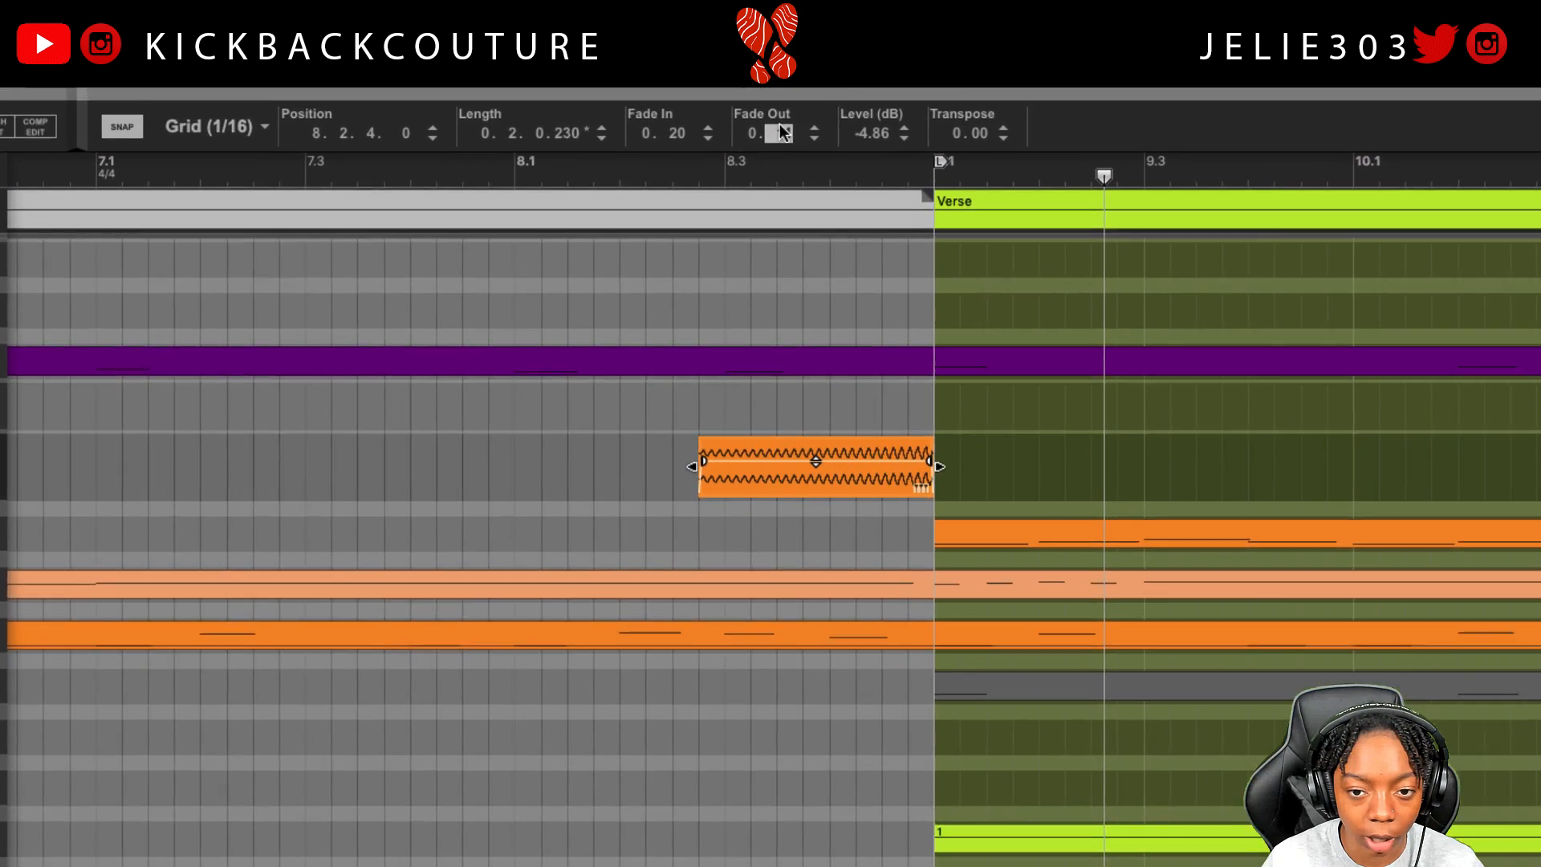
{"action": "key", "text": "Return"}
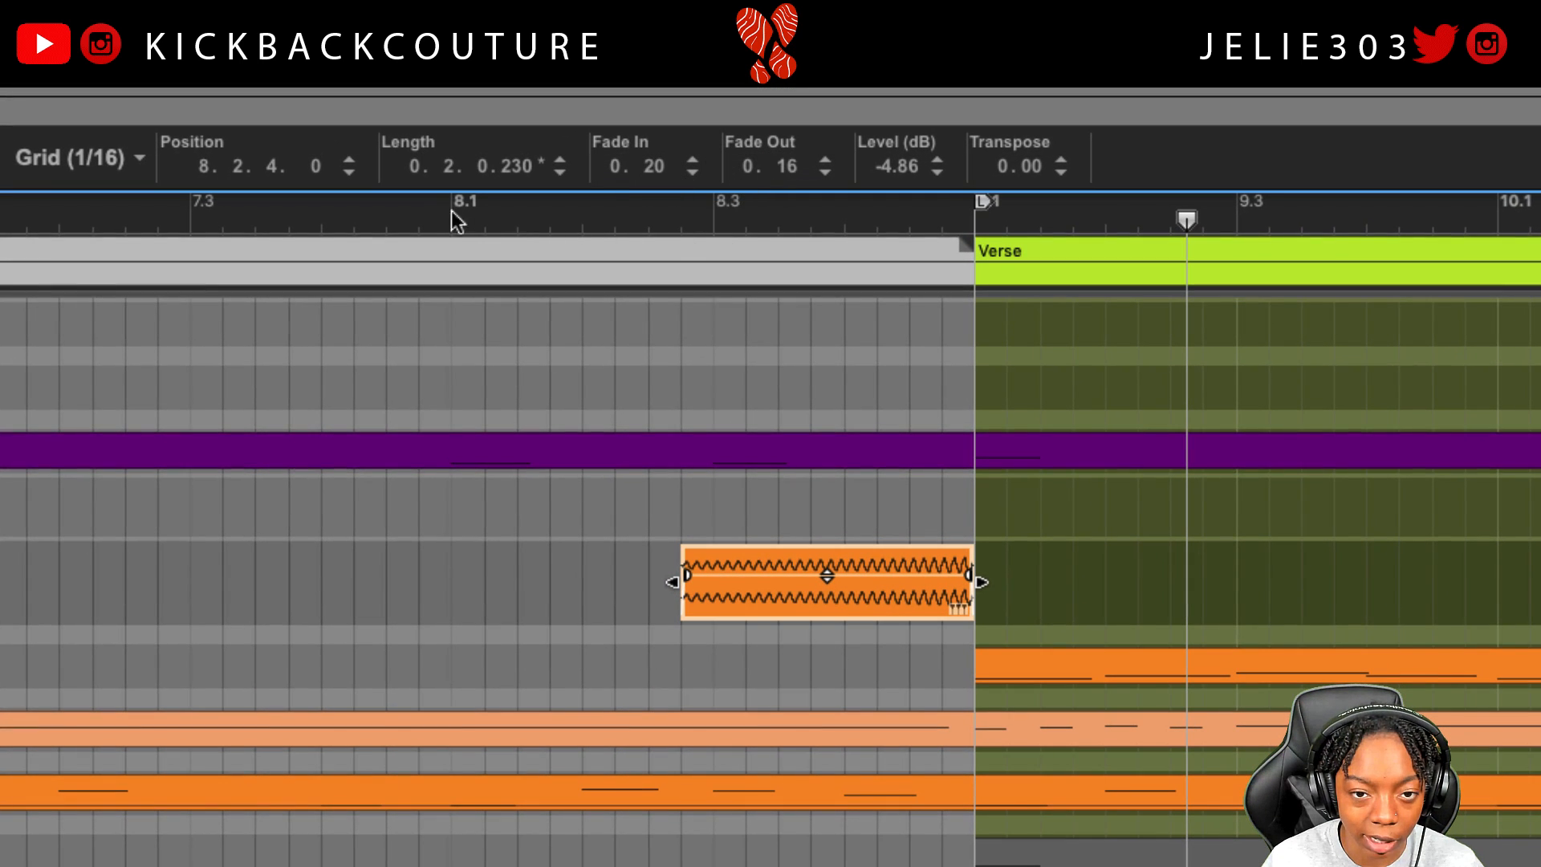
{"action": "left_click", "coordinate": [419, 217]}
{"action": "key", "text": "space"}
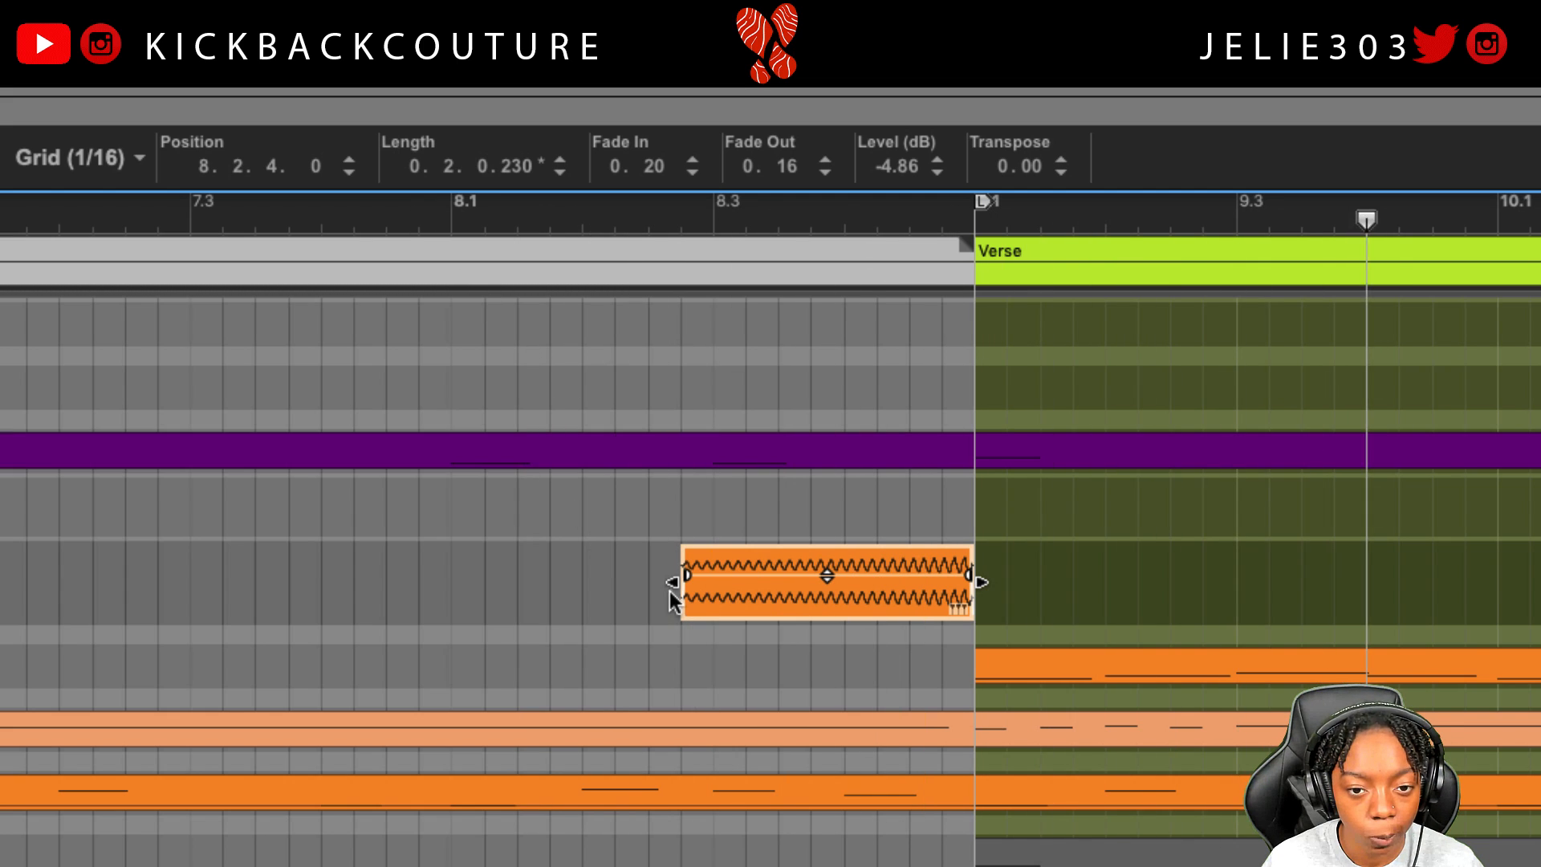
Extend the reversed clip's start back to 7.3.2.0 and play the longer build into the Verse
{"action": "left_click_drag", "start_coordinate": [674, 579], "coordinate": [227, 576]}
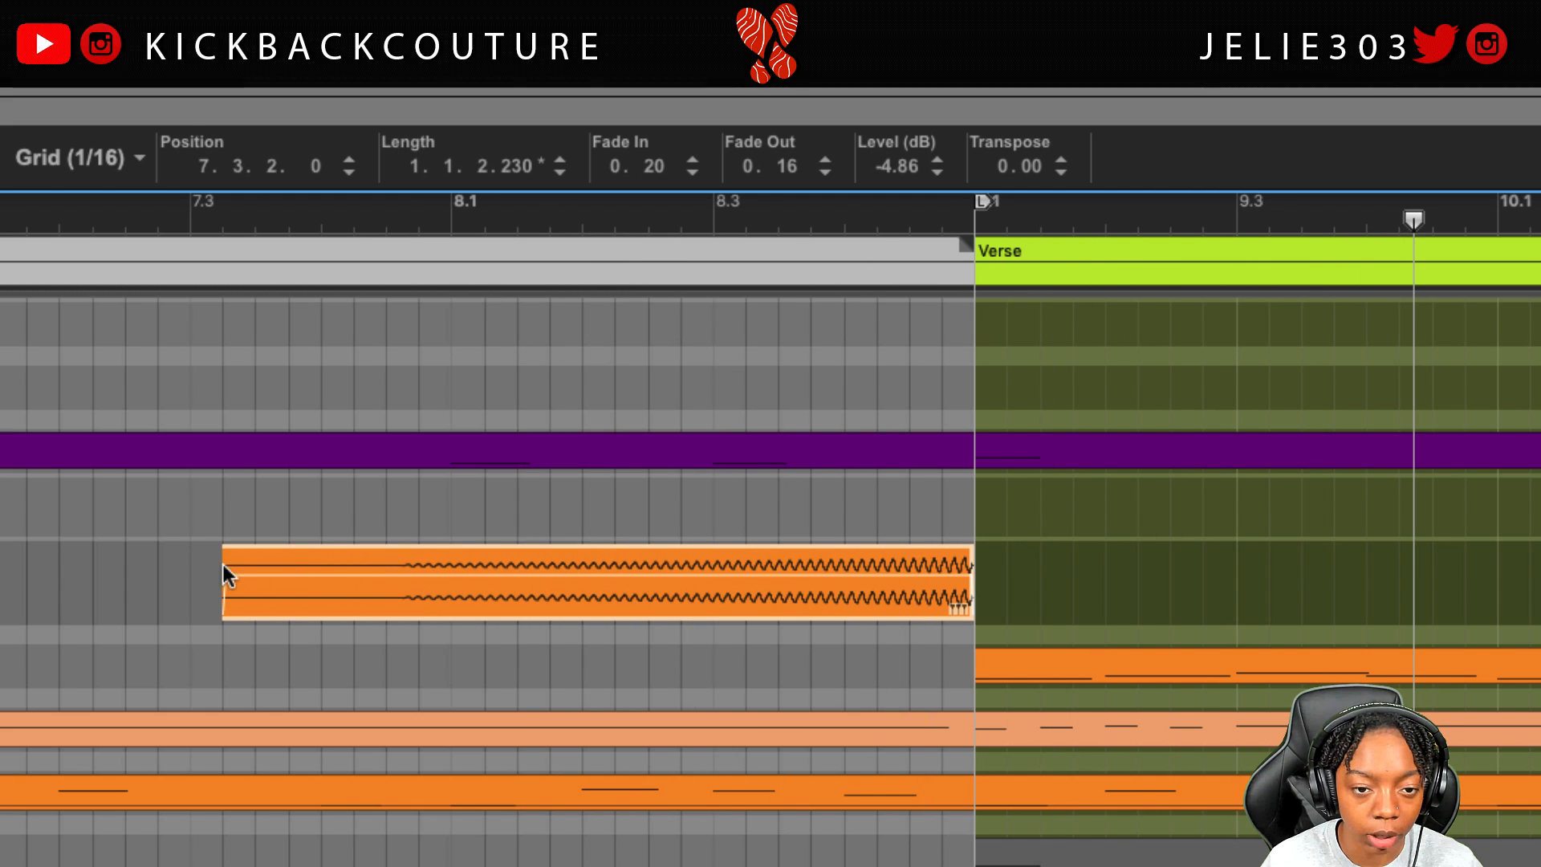
{"action": "left_click", "coordinate": [128, 217]}
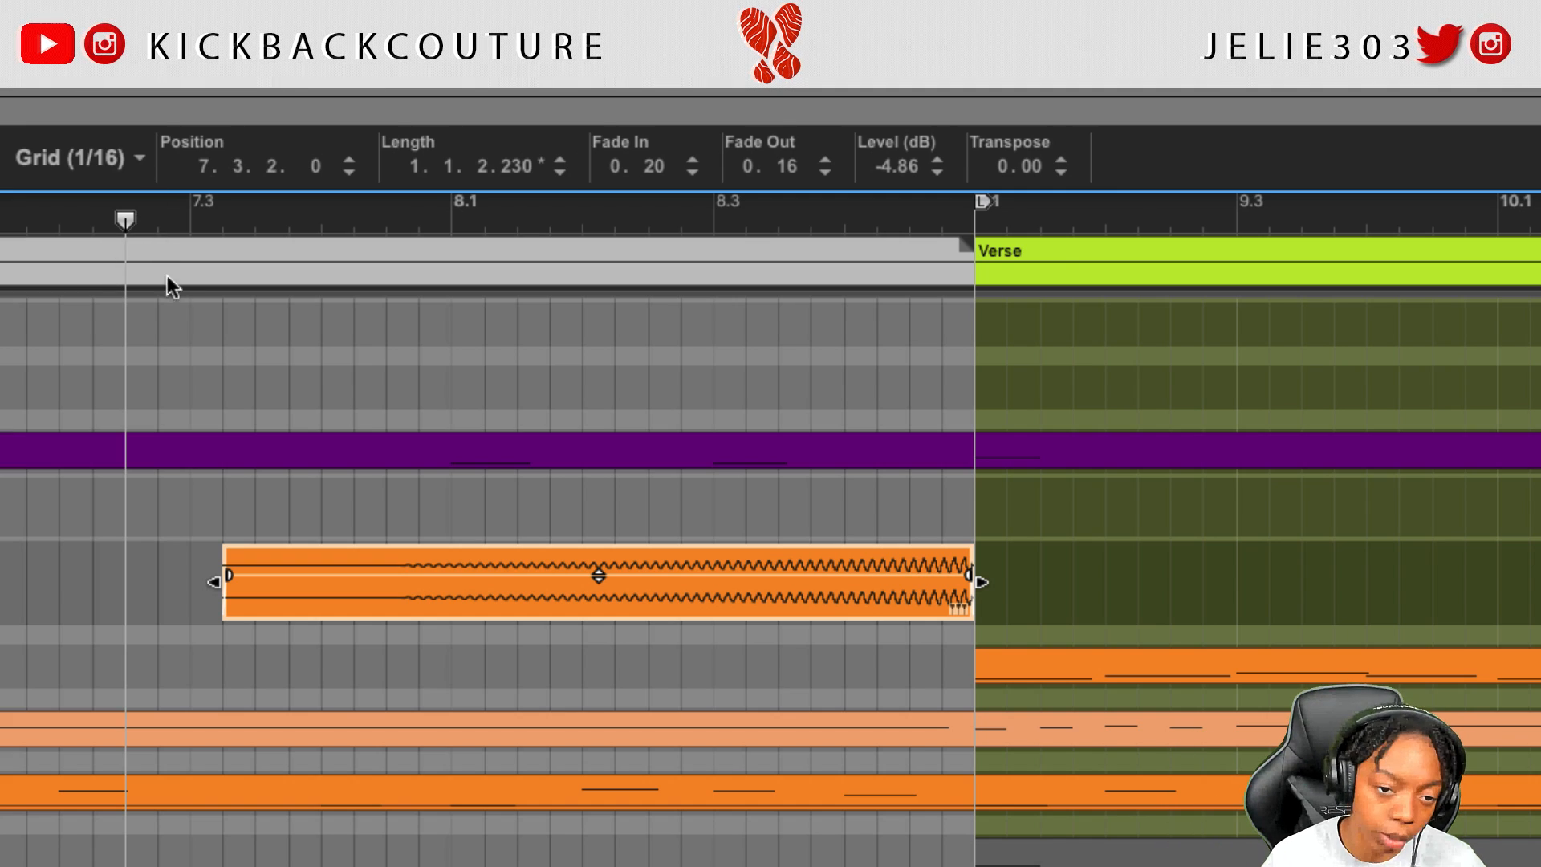
{"action": "key", "text": "space"}
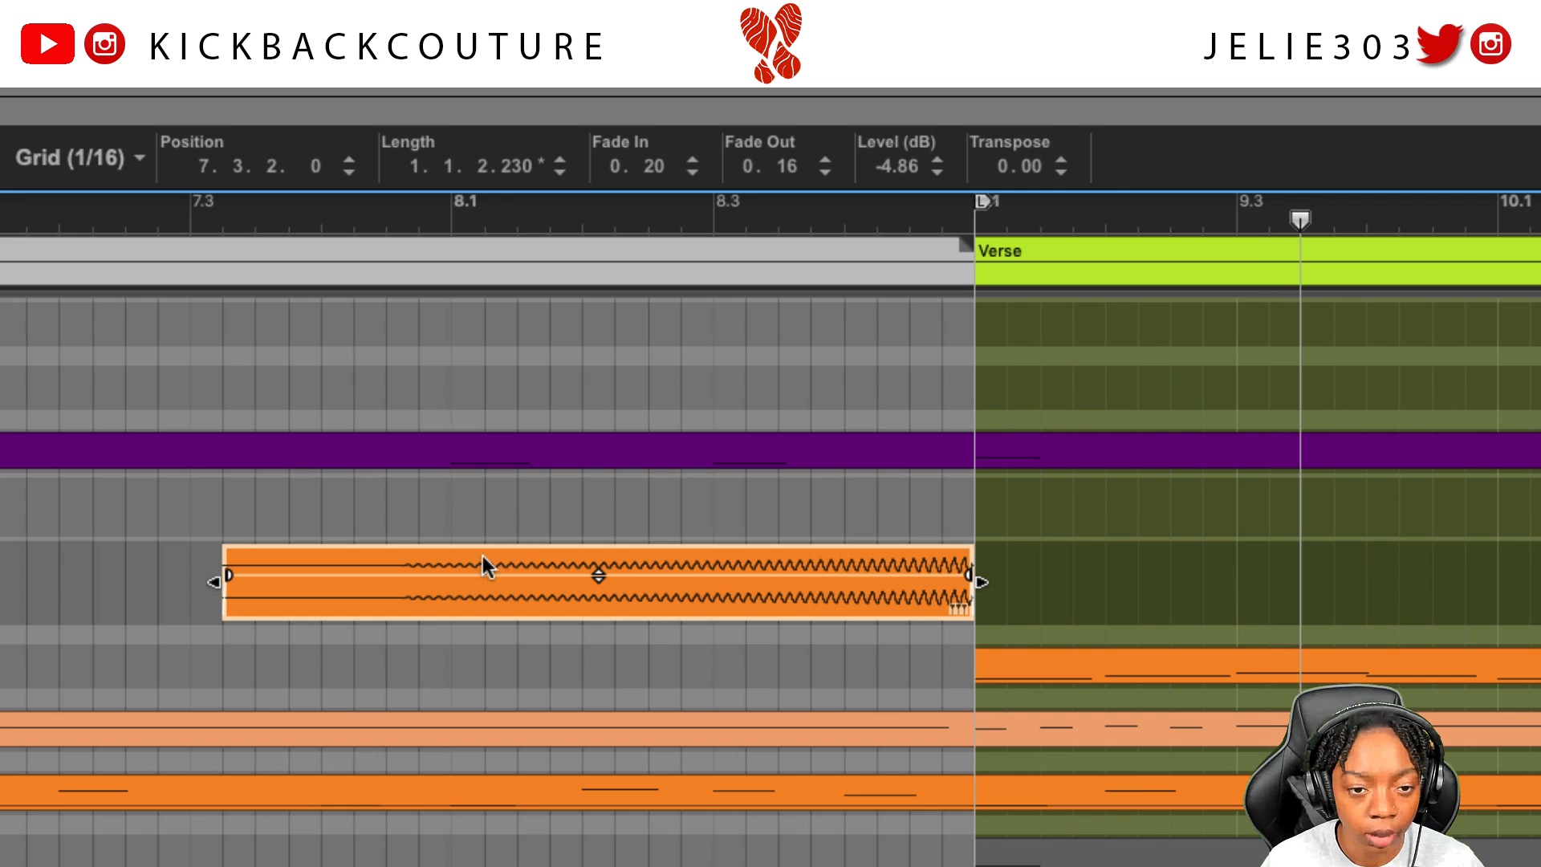
Move the reversed clip to 7.4.3.0, trim its end back to the Verse start at bar 9, and play it back
{"action": "left_click_drag", "start_coordinate": [458, 604], "coordinate": [610, 603]}
{"action": "left_click", "coordinate": [129, 217]}
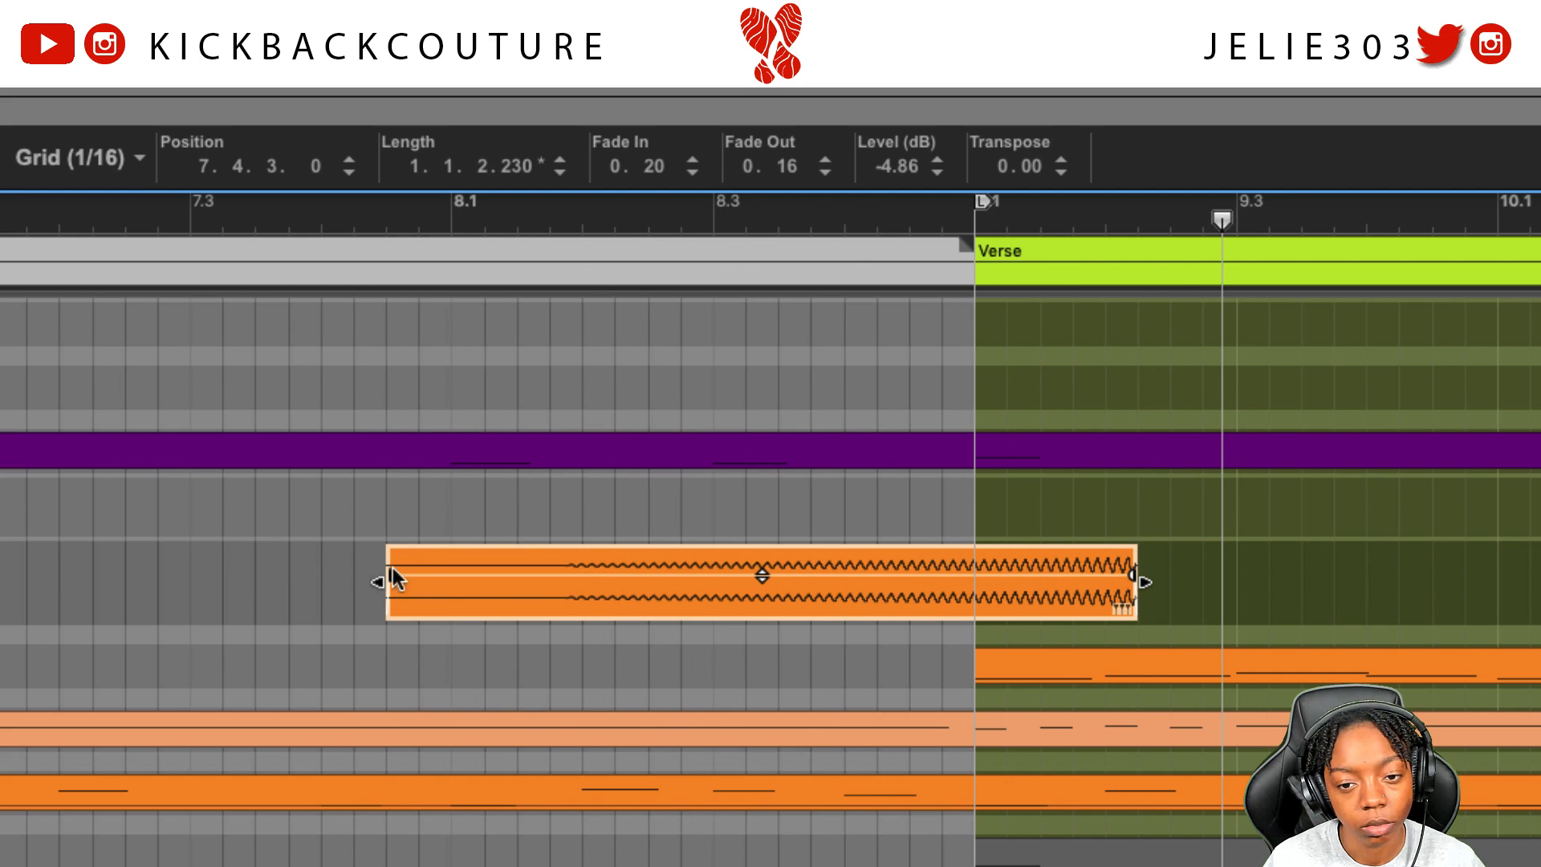
{"action": "left_click_drag", "start_coordinate": [1137, 598], "coordinate": [971, 608]}
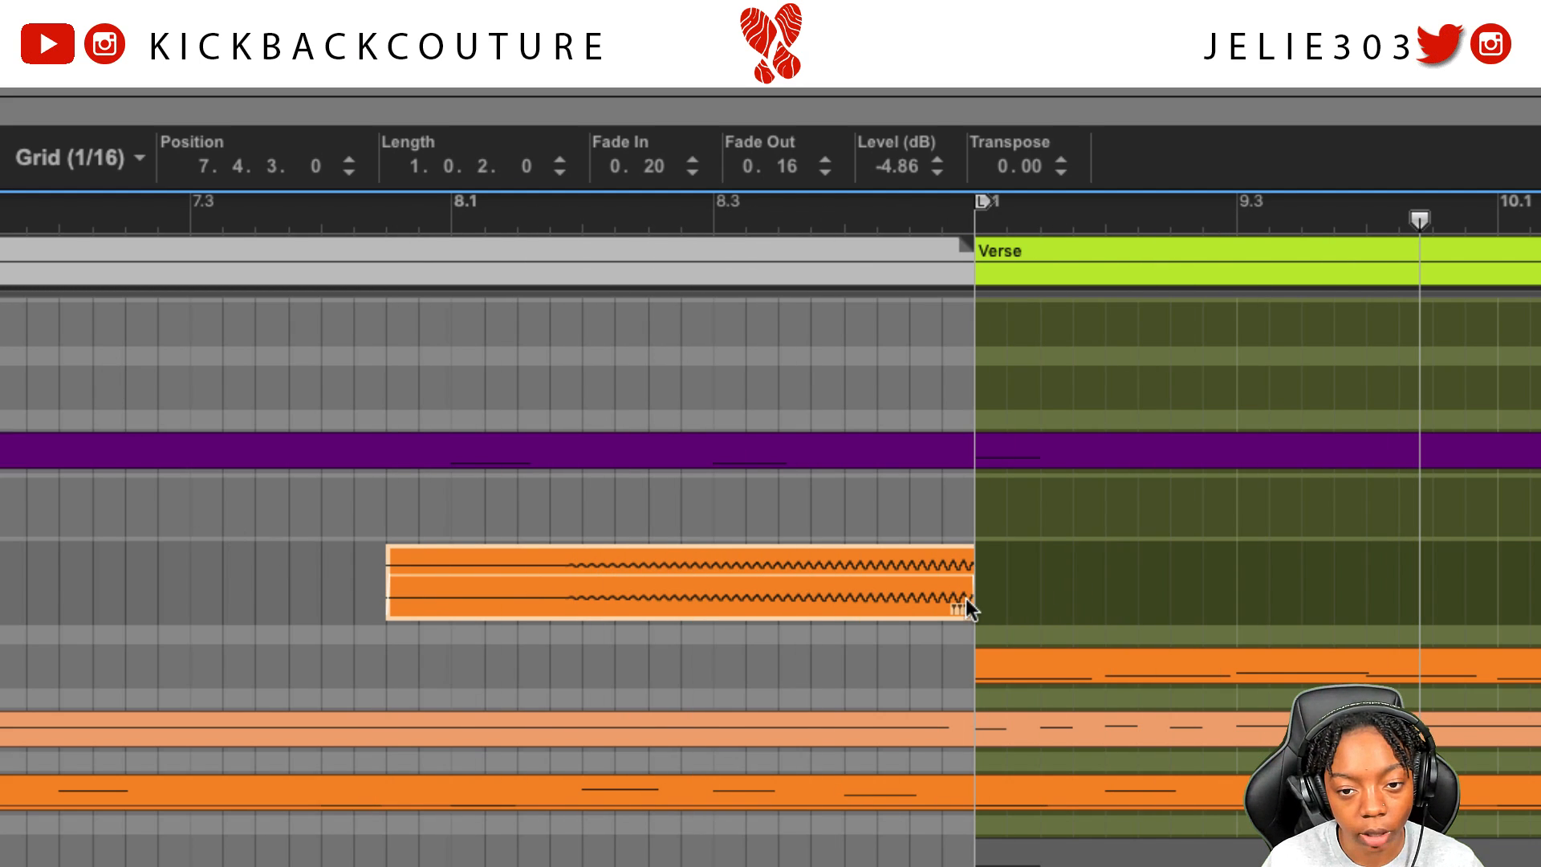
{"action": "left_click", "coordinate": [255, 215]}
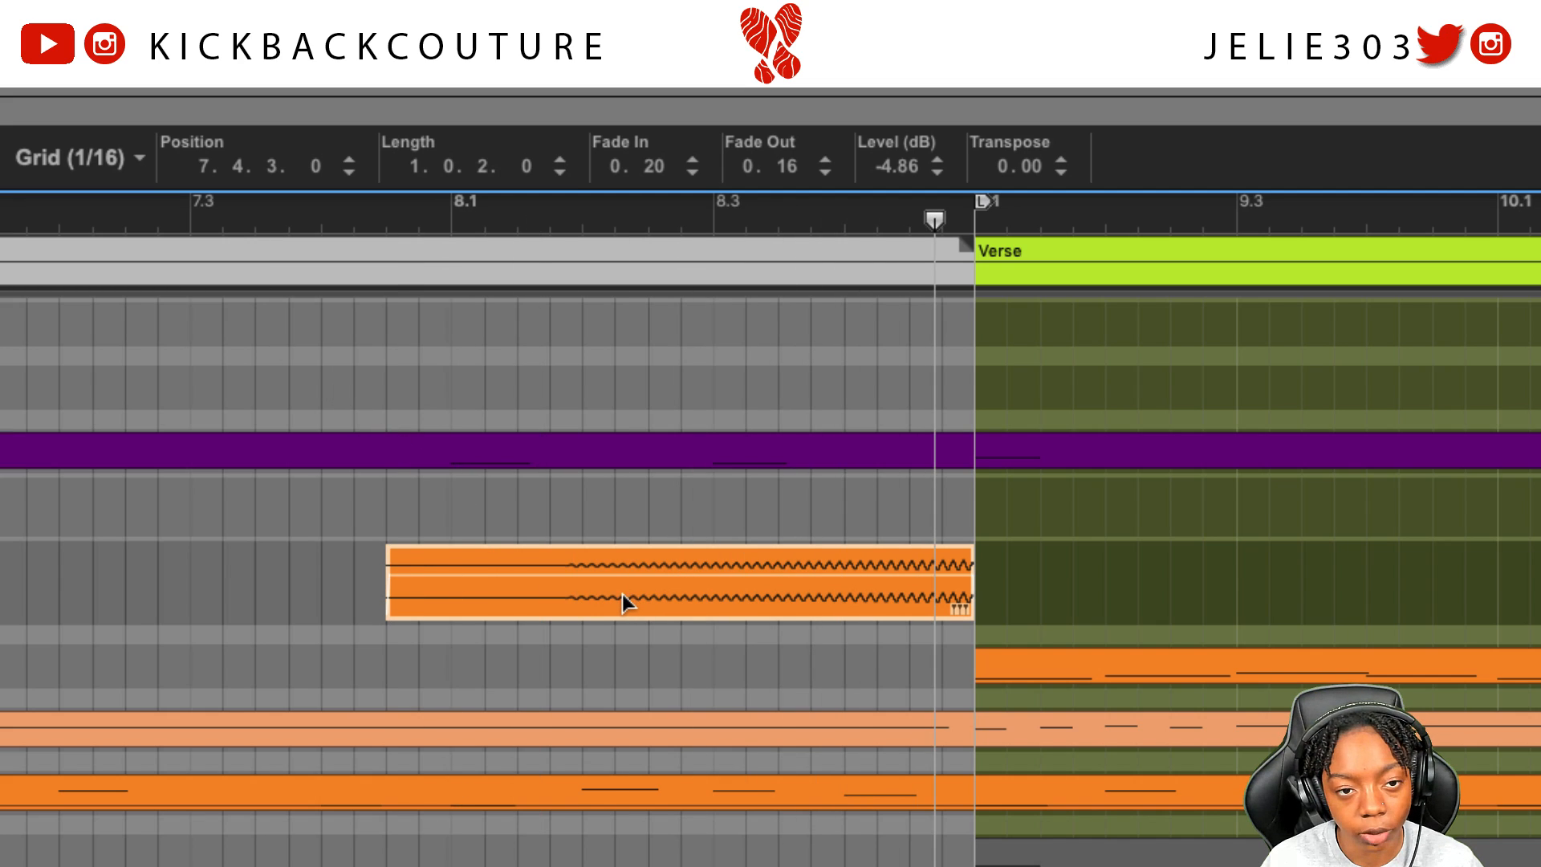
Nudge the reversed clip back to 7.4.2.0, extend its end to bar 9, and play the transition into the Verse
{"action": "left_click_drag", "start_coordinate": [624, 602], "coordinate": [616, 601]}
{"action": "left_click_drag", "start_coordinate": [953, 584], "coordinate": [972, 584]}
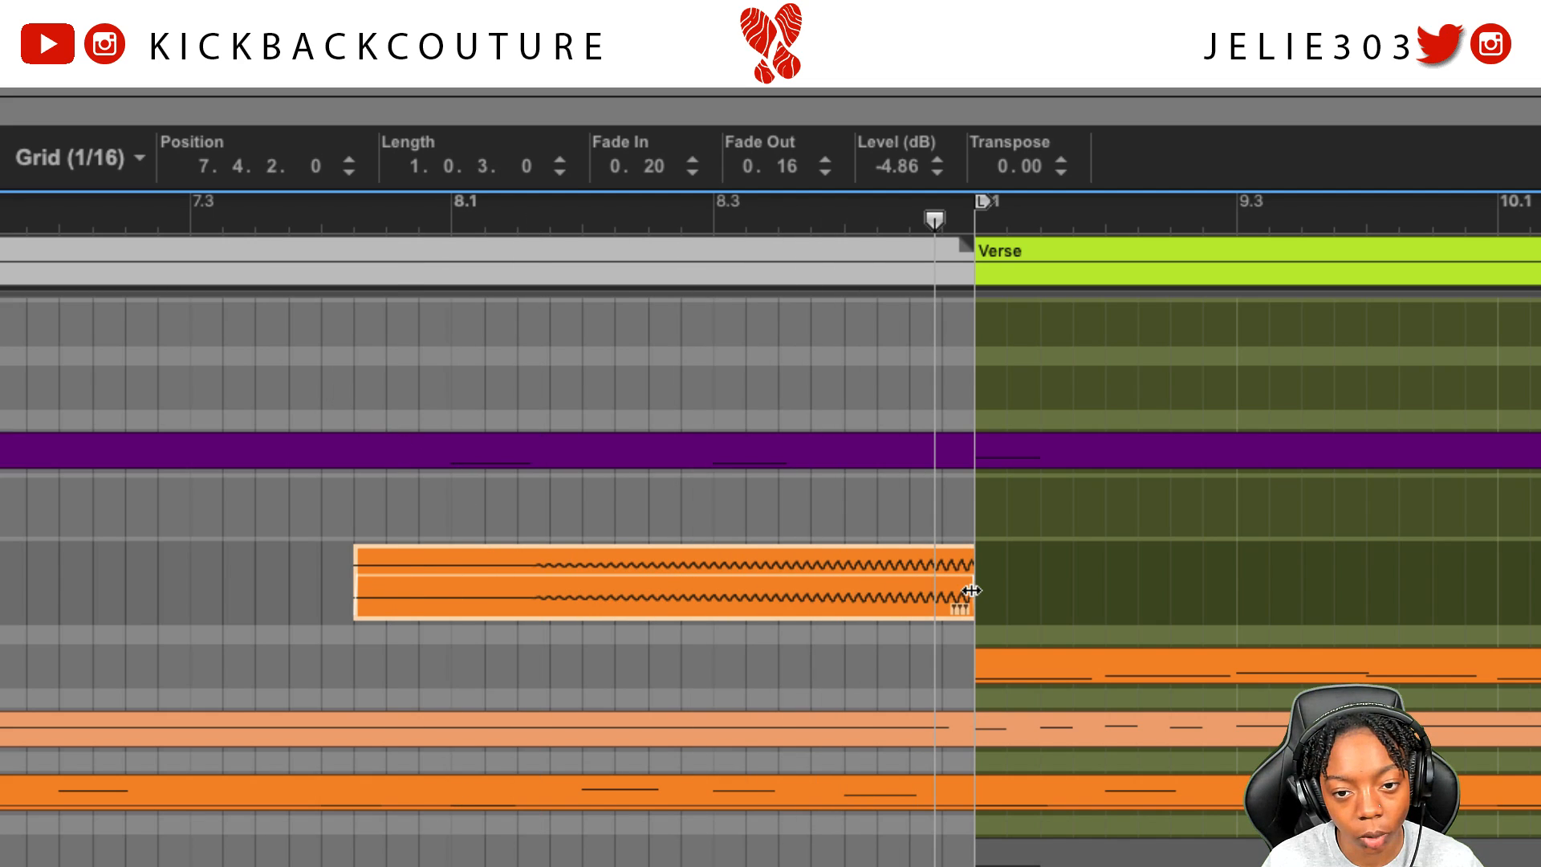
{"action": "left_click", "coordinate": [289, 217]}
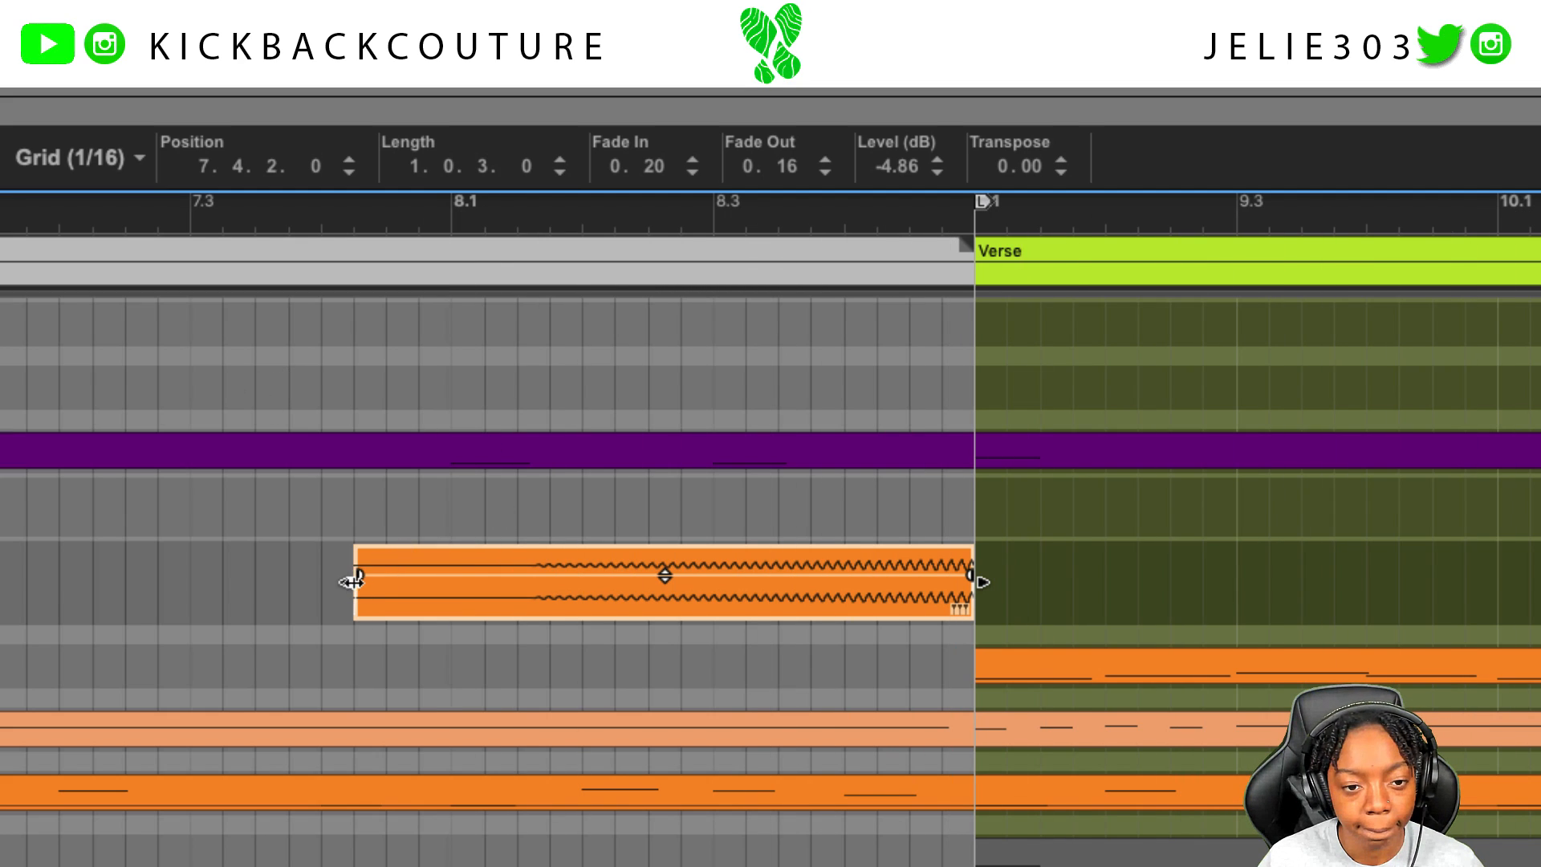
Trim the quiet beginning off the reversed clip so that it starts at 8.1.2.0
{"action": "left_click_drag", "start_coordinate": [353, 579], "coordinate": [508, 606]}
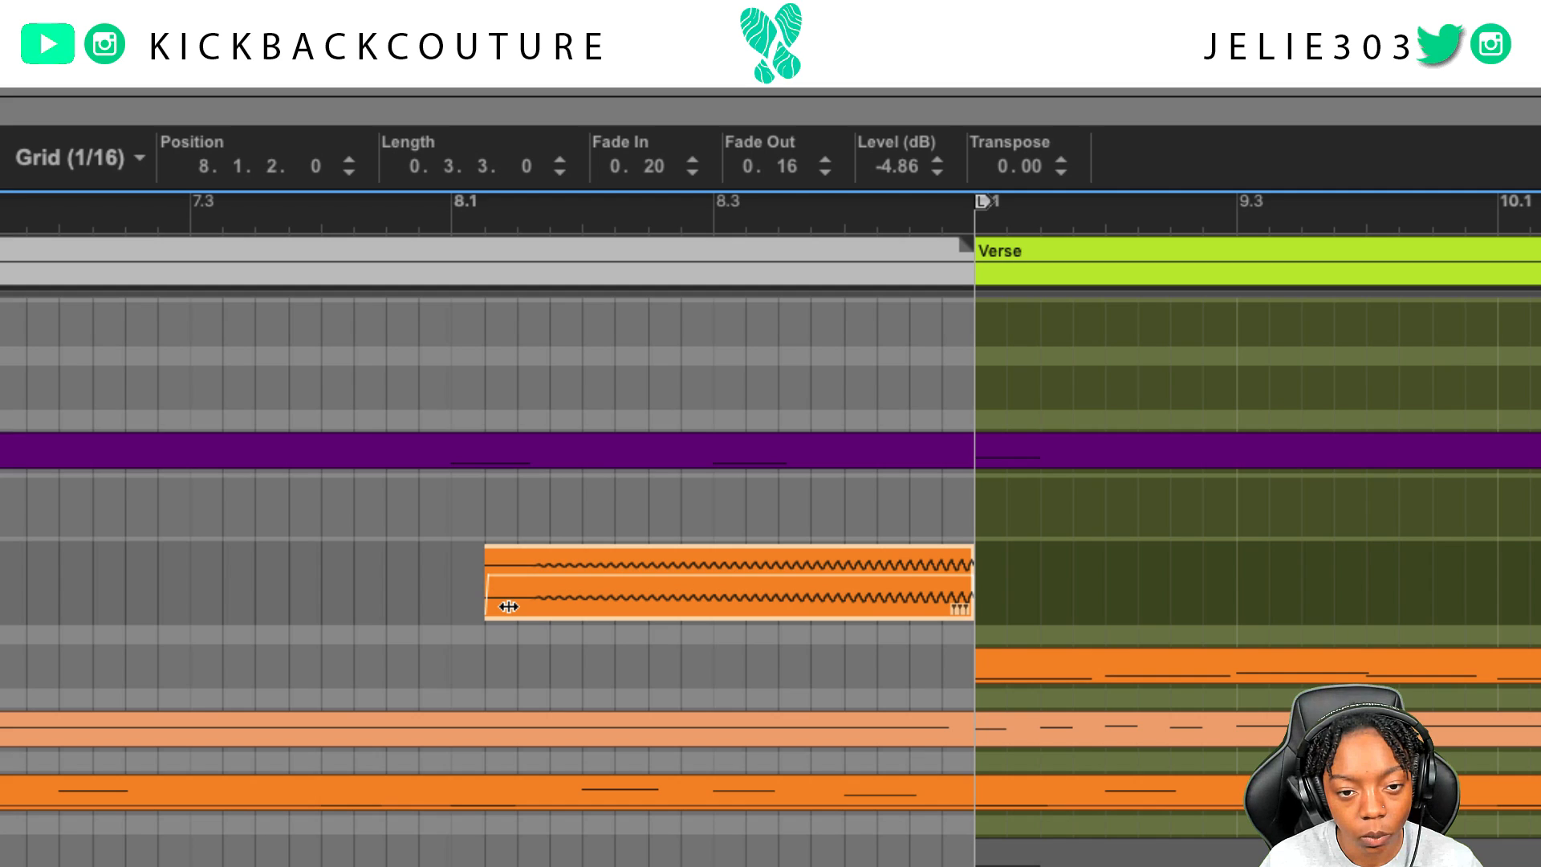
{"action": "key", "text": "w"}
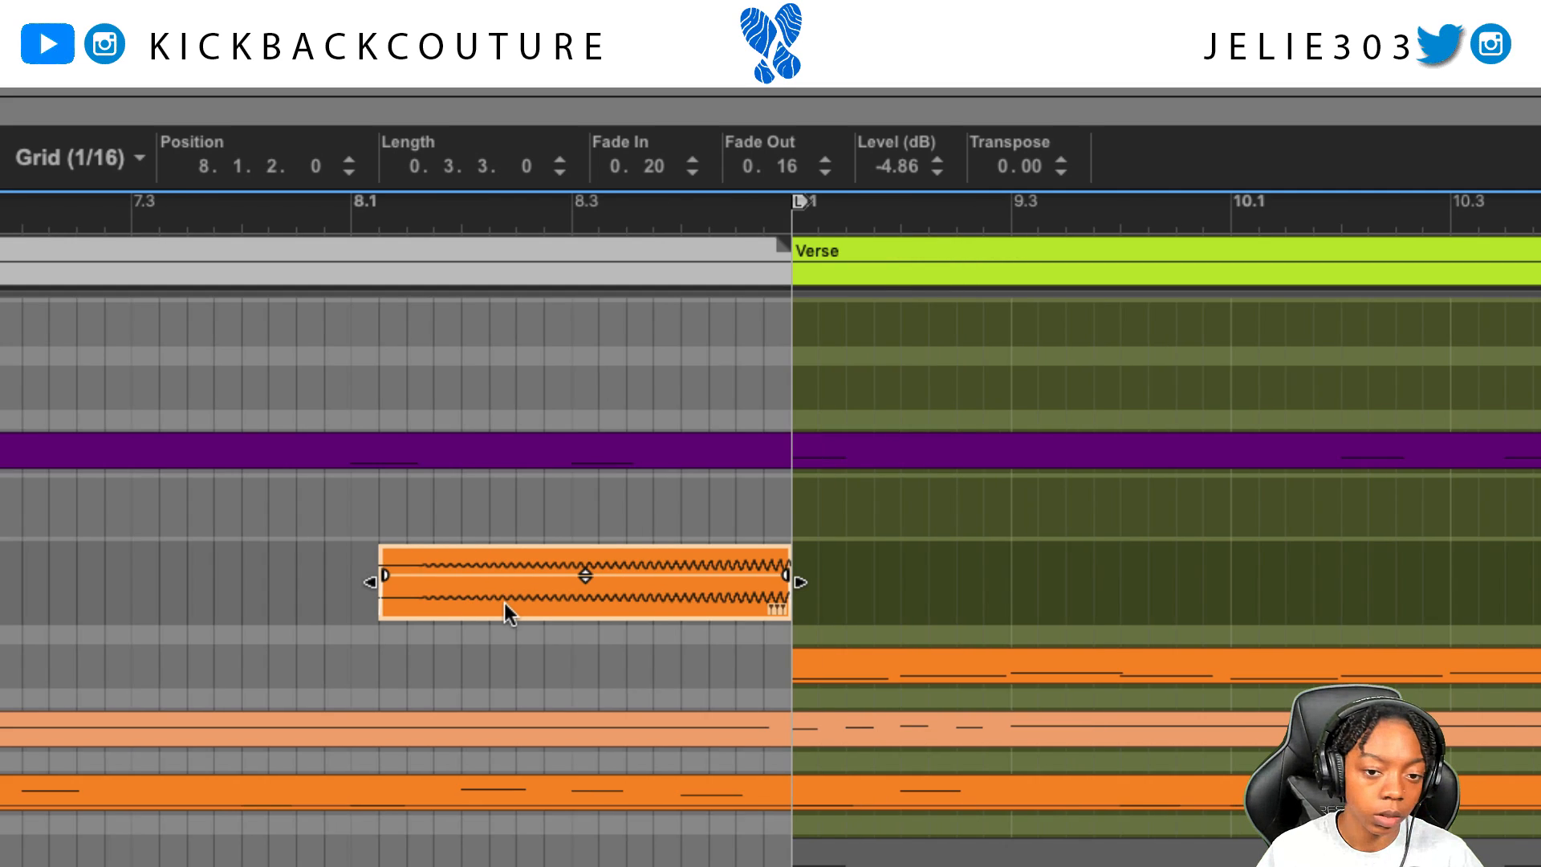
{"action": "key", "text": "w"}
{"action": "key", "text": "w"}
{"action": "key", "text": "w"}
{"action": "key", "text": "w"}
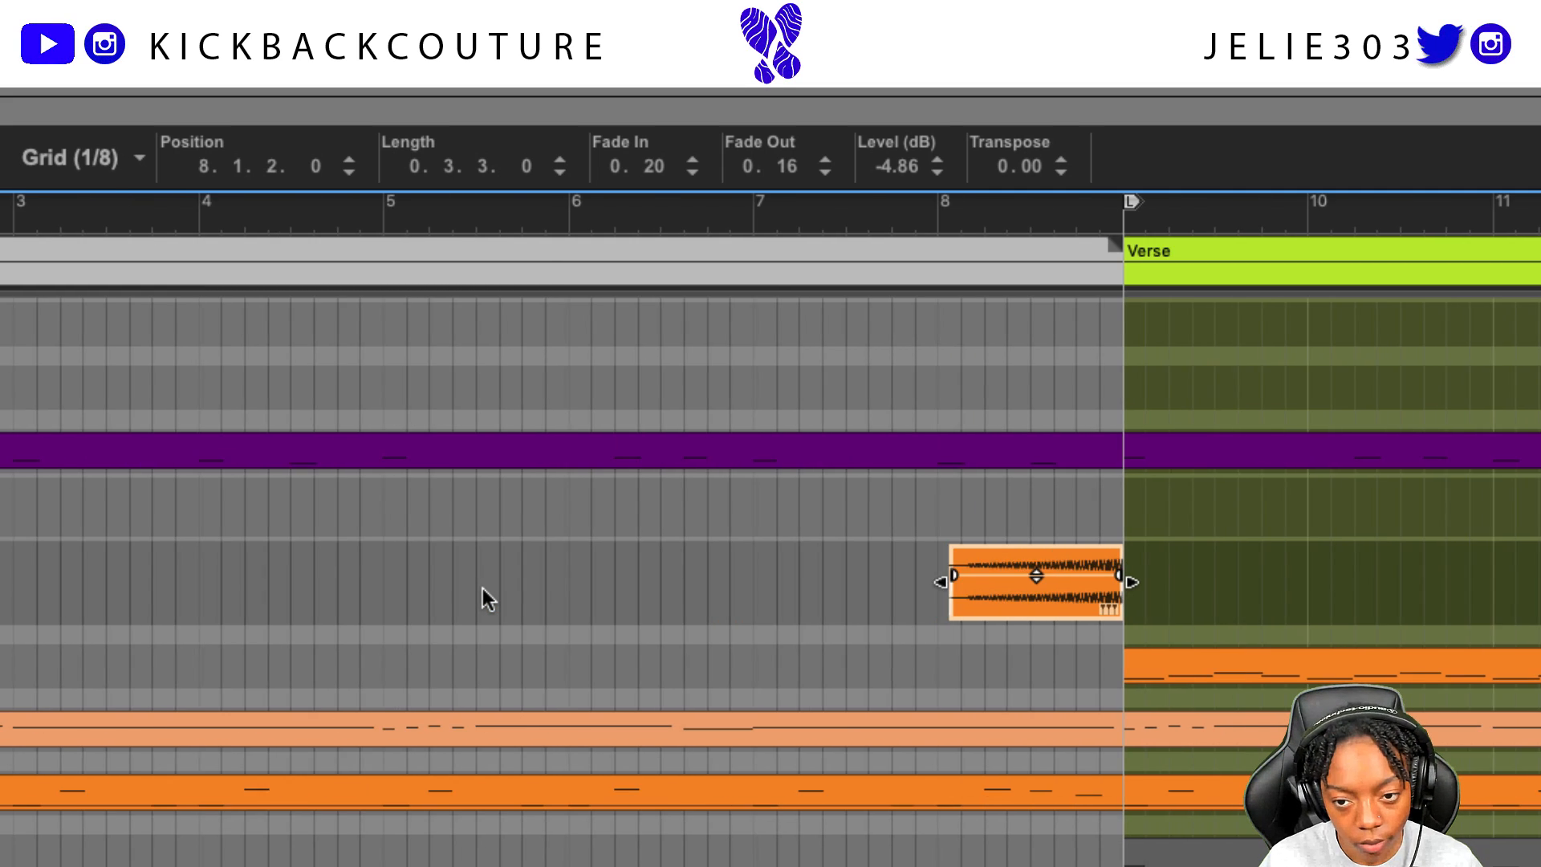
{"action": "key", "text": "w"}
{"action": "key", "text": "w"}
{"action": "key", "text": "w"}
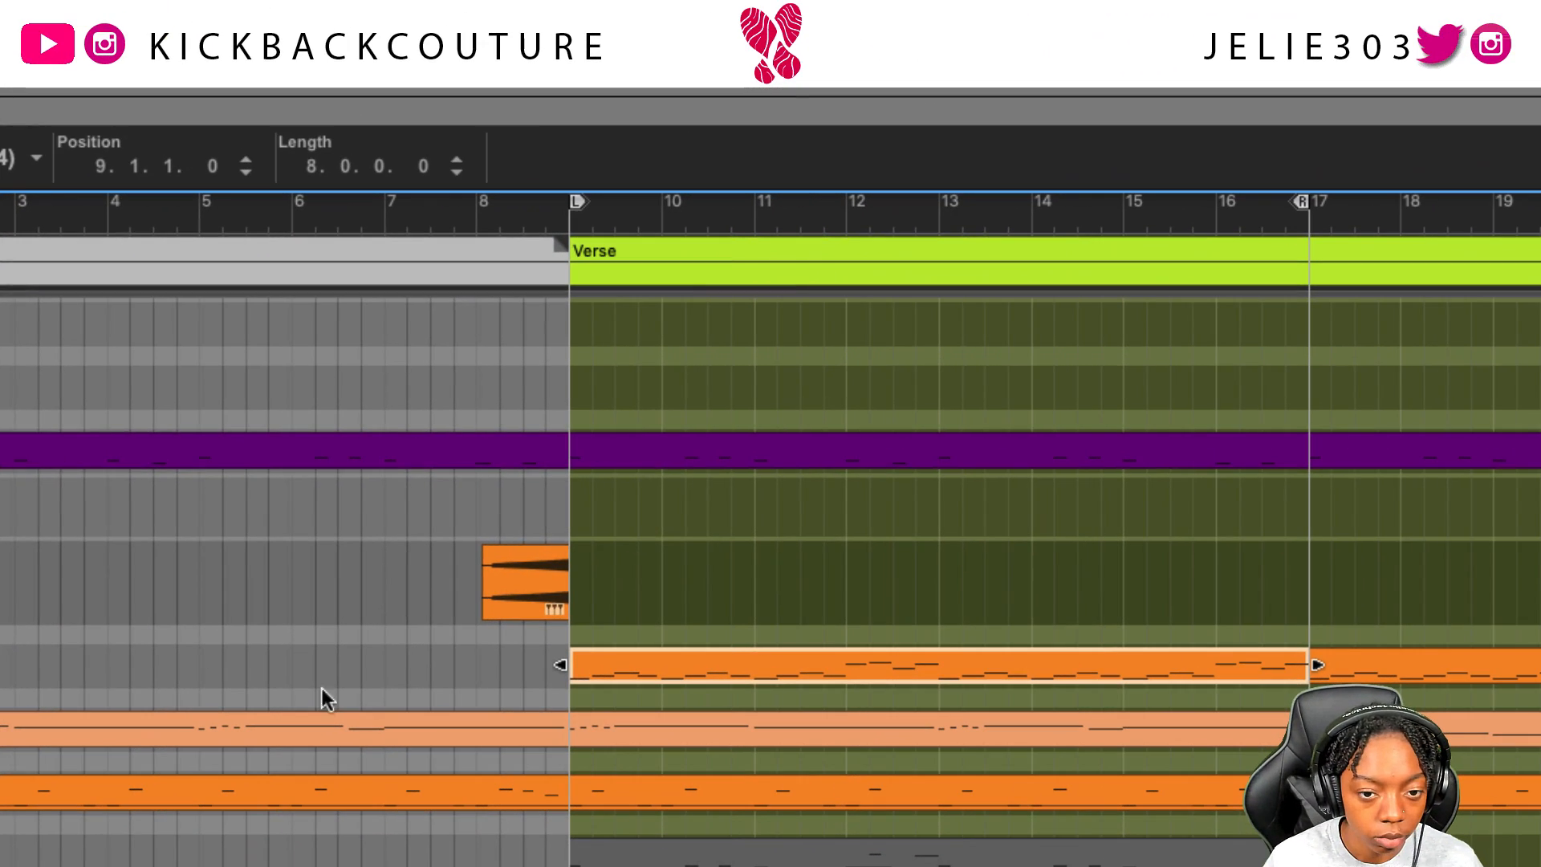
{"action": "left_click", "coordinate": [724, 610]}
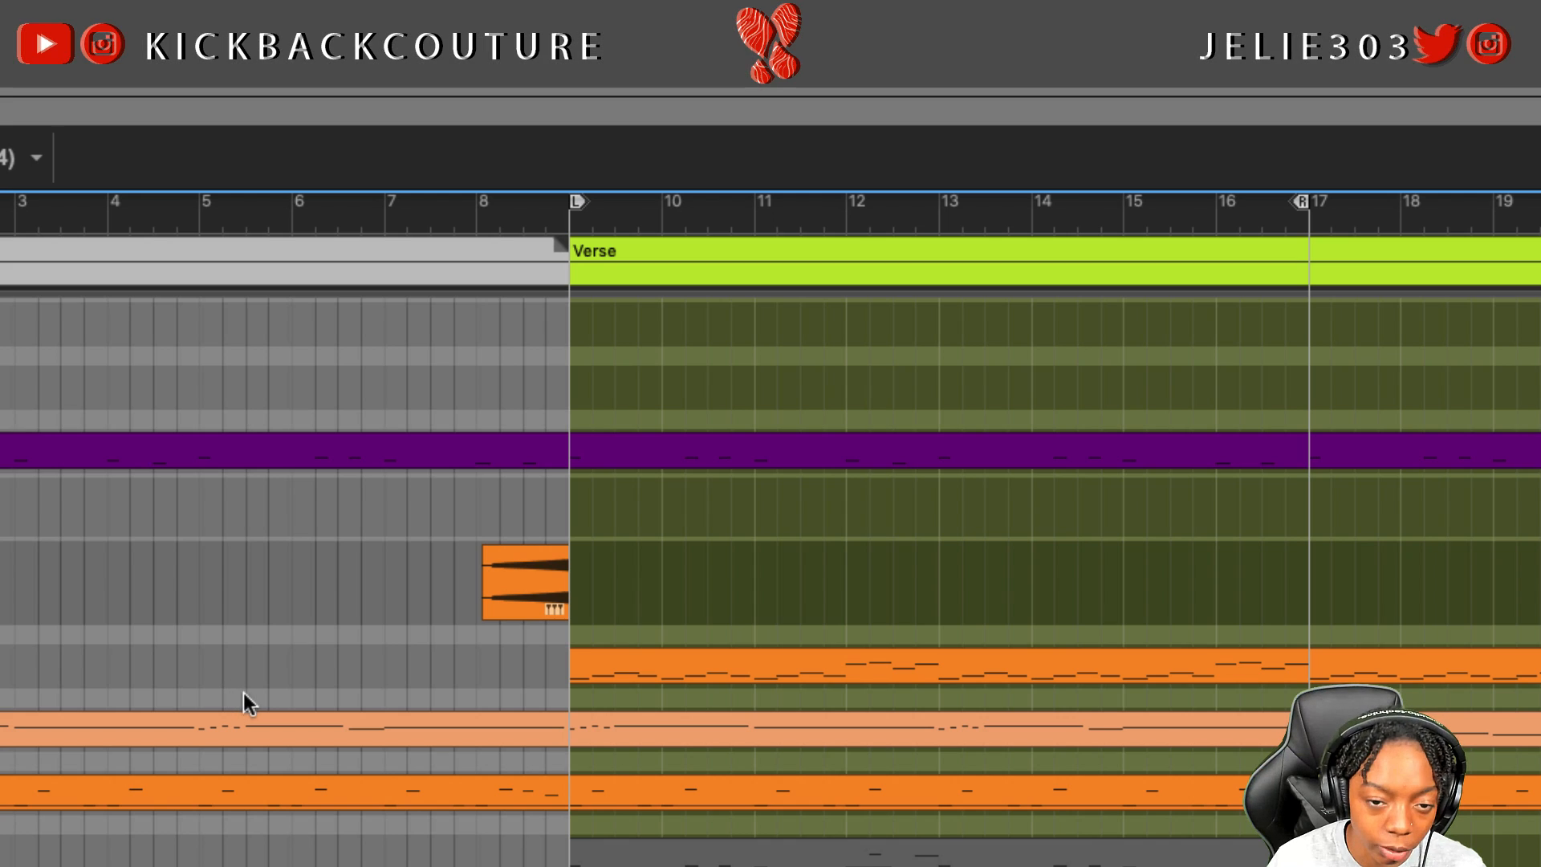
{"action": "left_click", "coordinate": [701, 672]}
{"action": "double_click", "coordinate": [701, 671]}
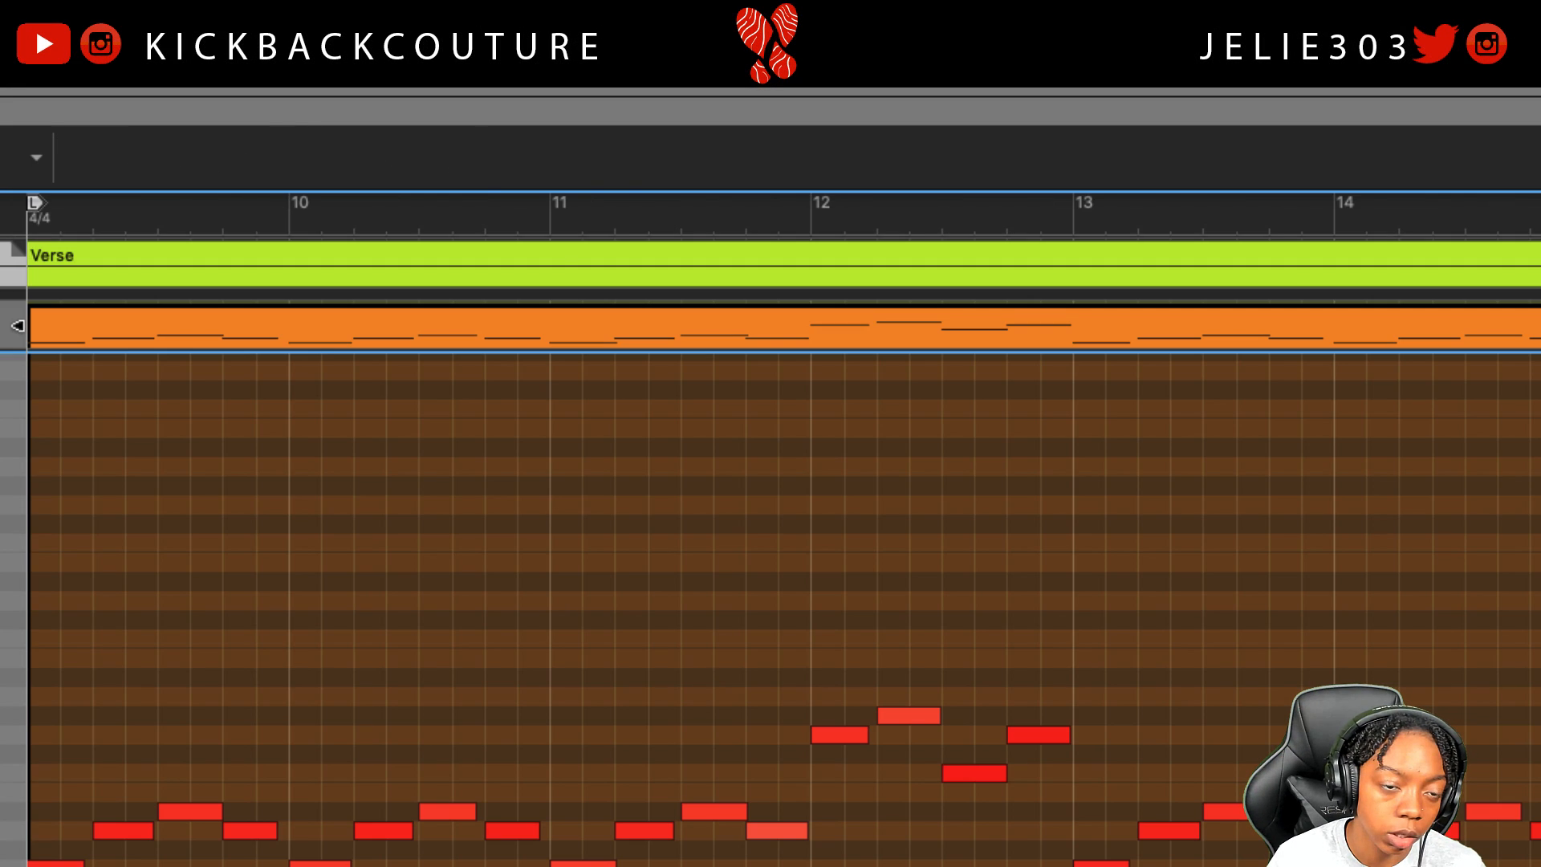
{"action": "key", "text": "Escape"}
Add an alternative take lane to the 808 track and open a copy of its clip there for note editing
{"action": "left_click", "coordinate": [499, 843]}
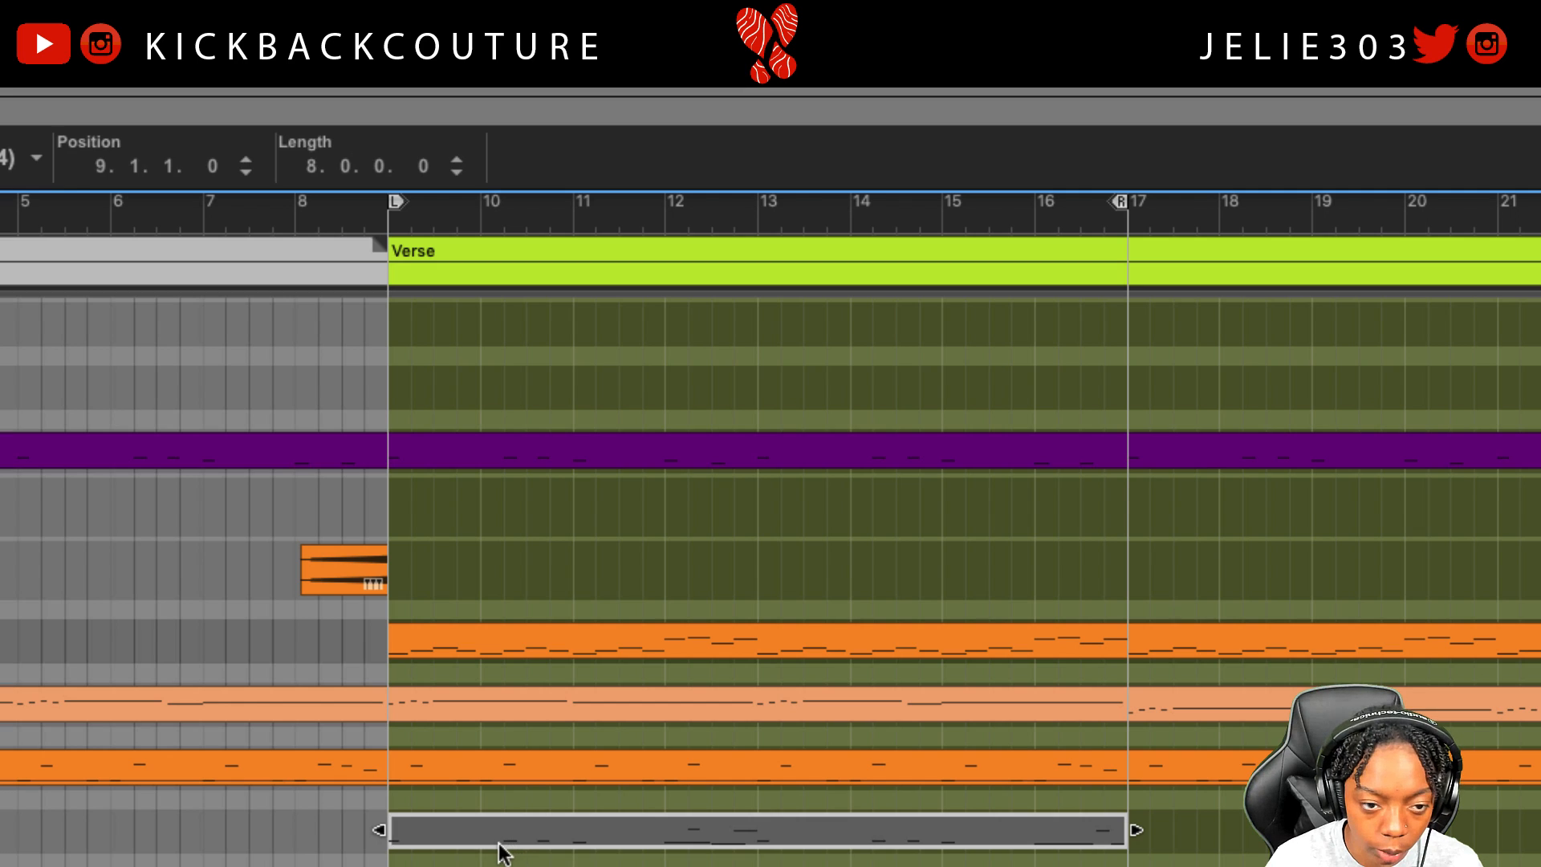
{"action": "left_click", "coordinate": [53, 454]}
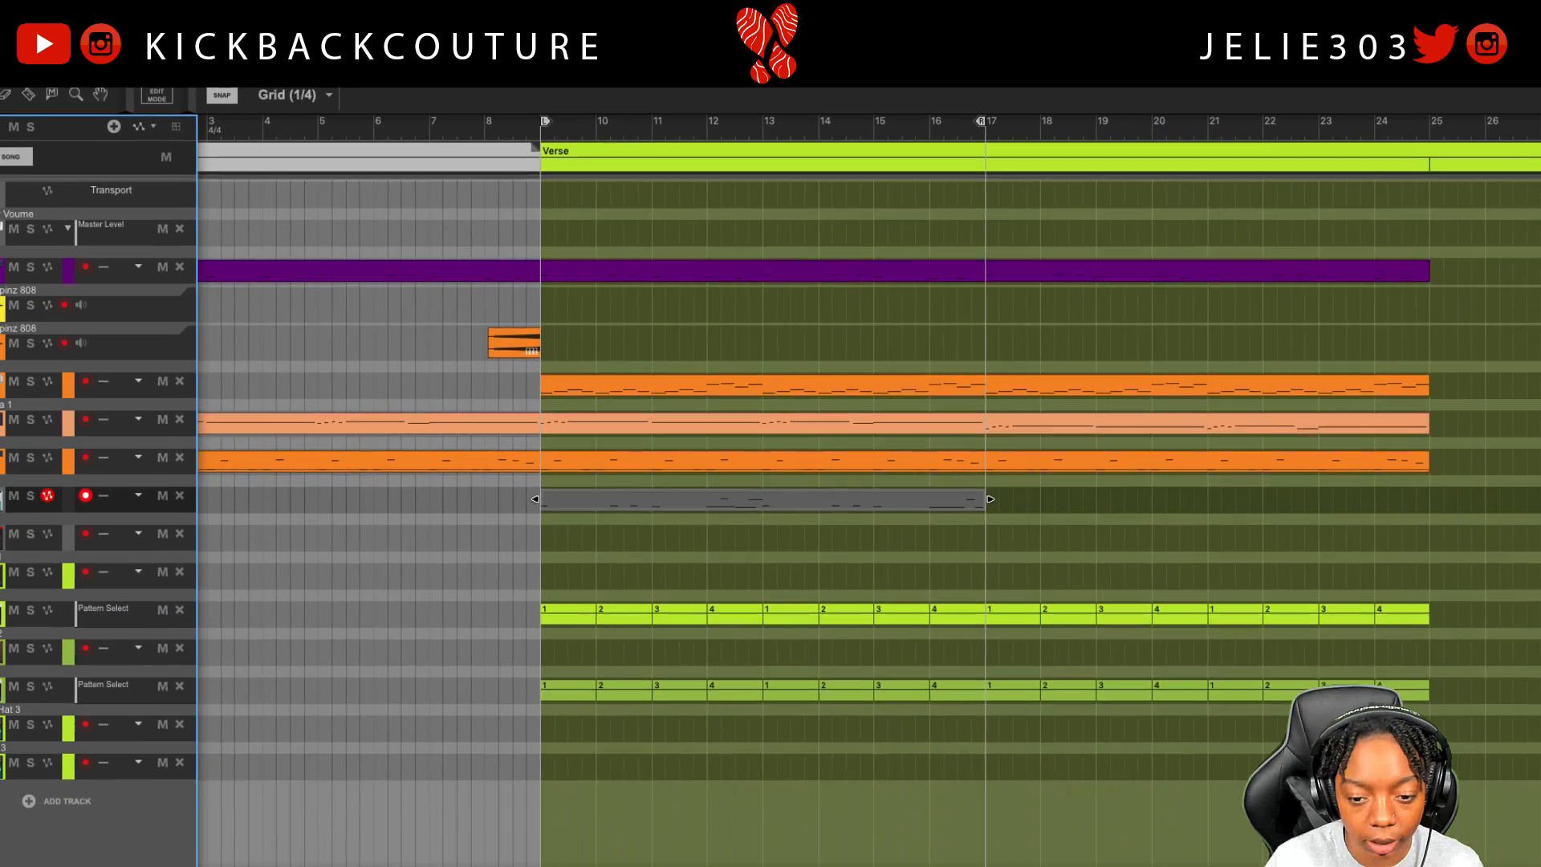
{"action": "left_click", "coordinate": [900, 852]}
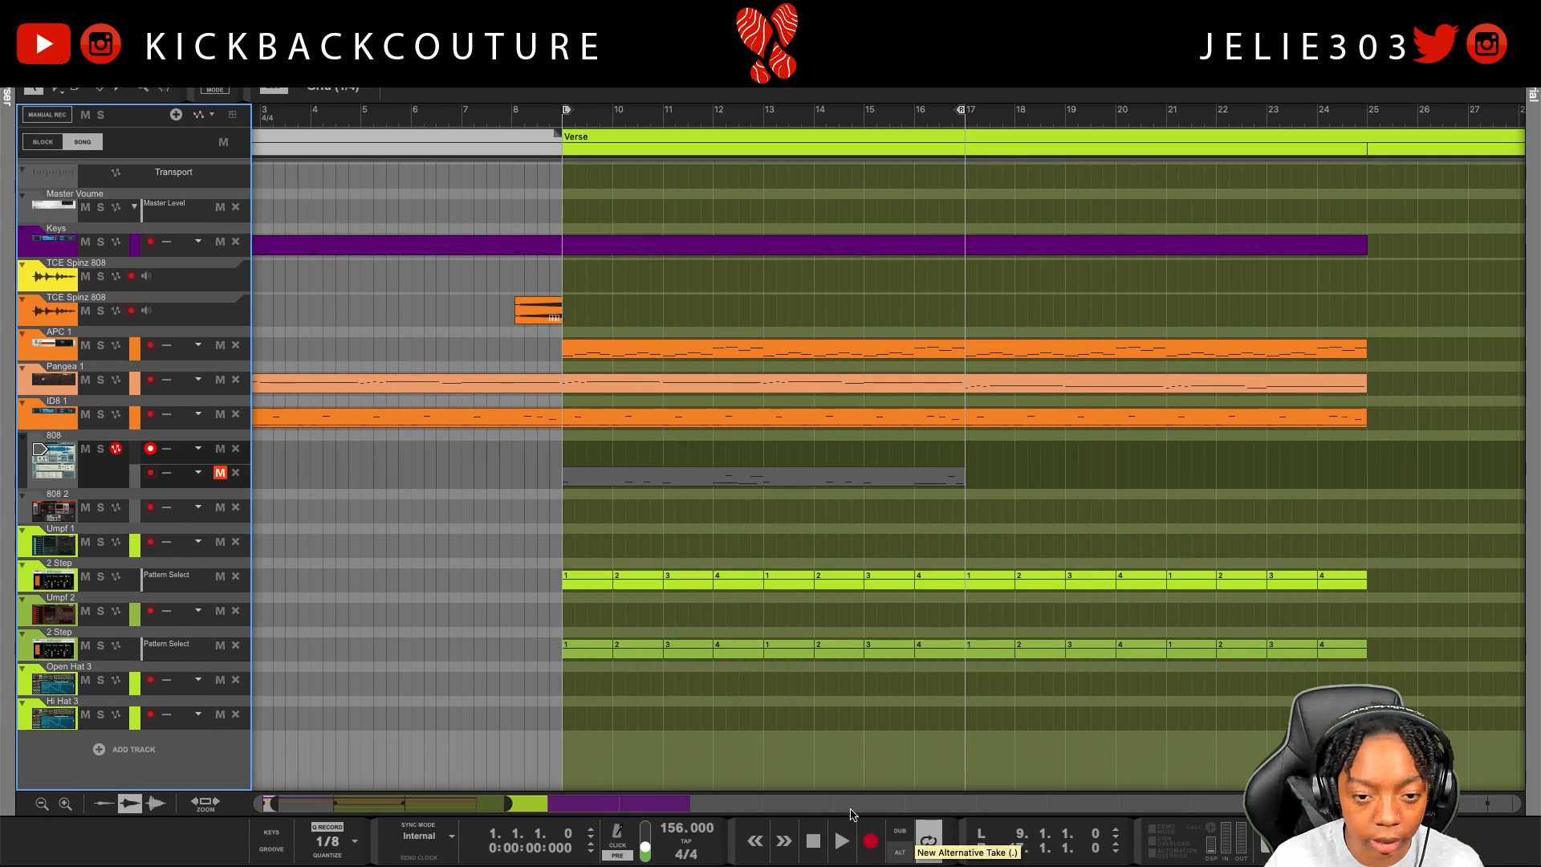
{"action": "double_click", "coordinate": [598, 484]}
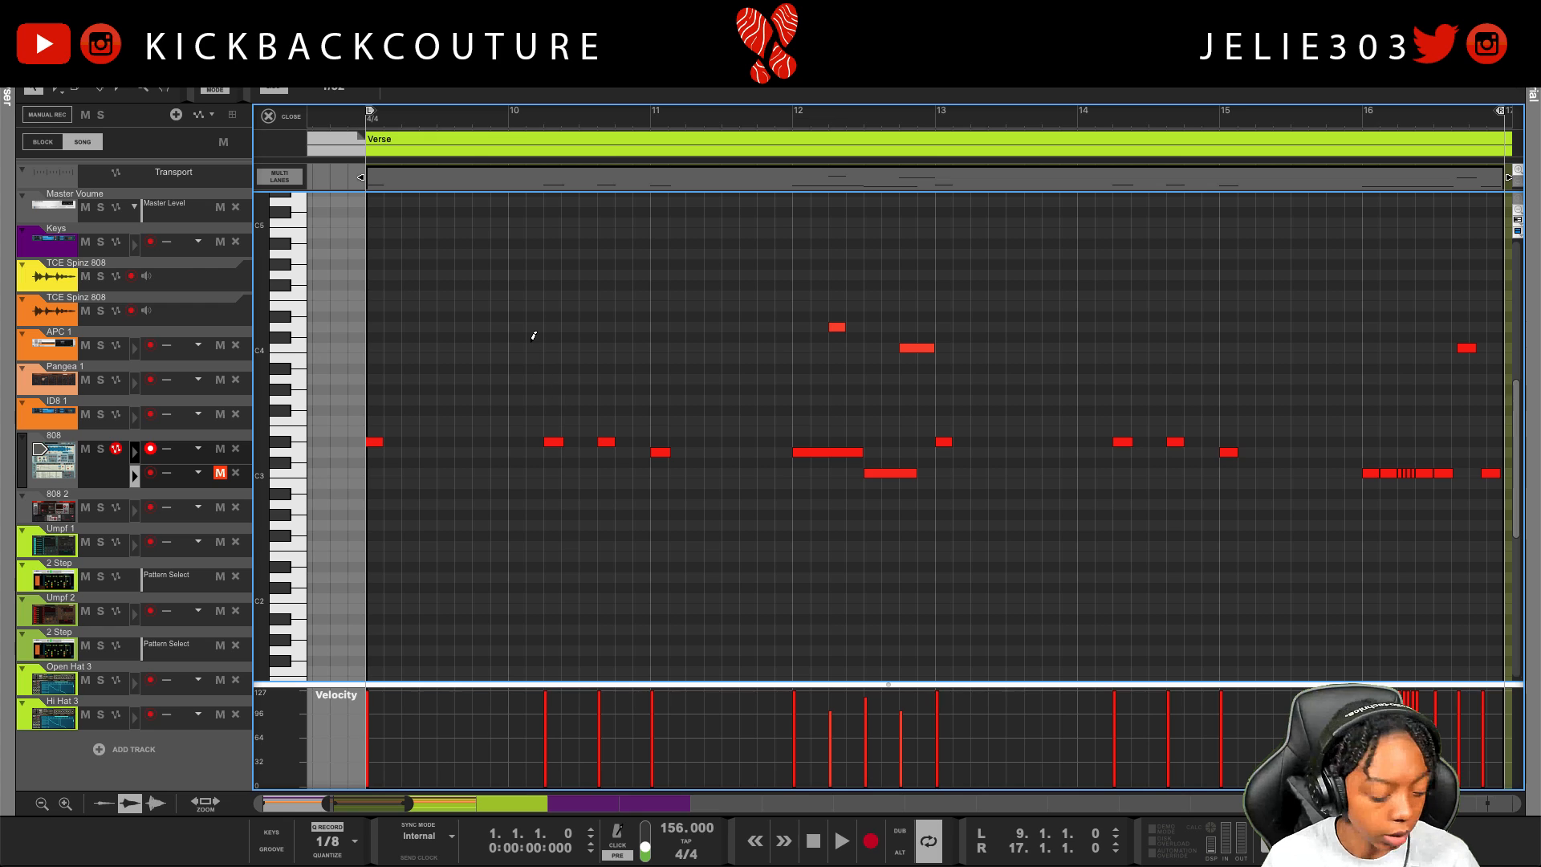
Delete every note except the first in the copied 808 clip and lengthen that note to about one bar
{"action": "key", "text": "ctrl+a"}
{"action": "left_click_drag", "start_coordinate": [431, 387], "coordinate": [363, 478]}
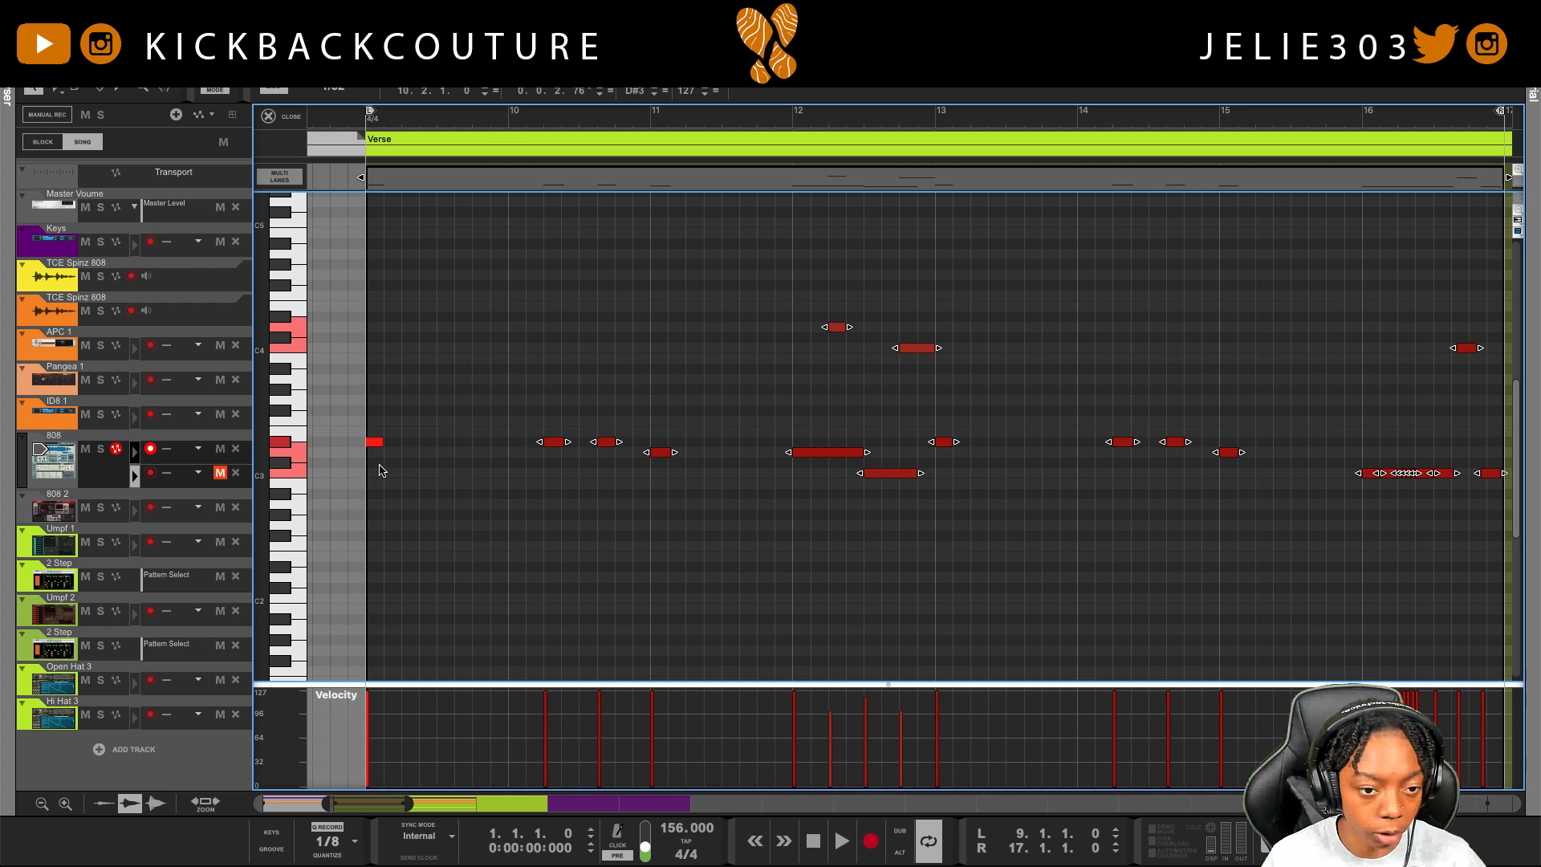
{"action": "key", "text": "Delete"}
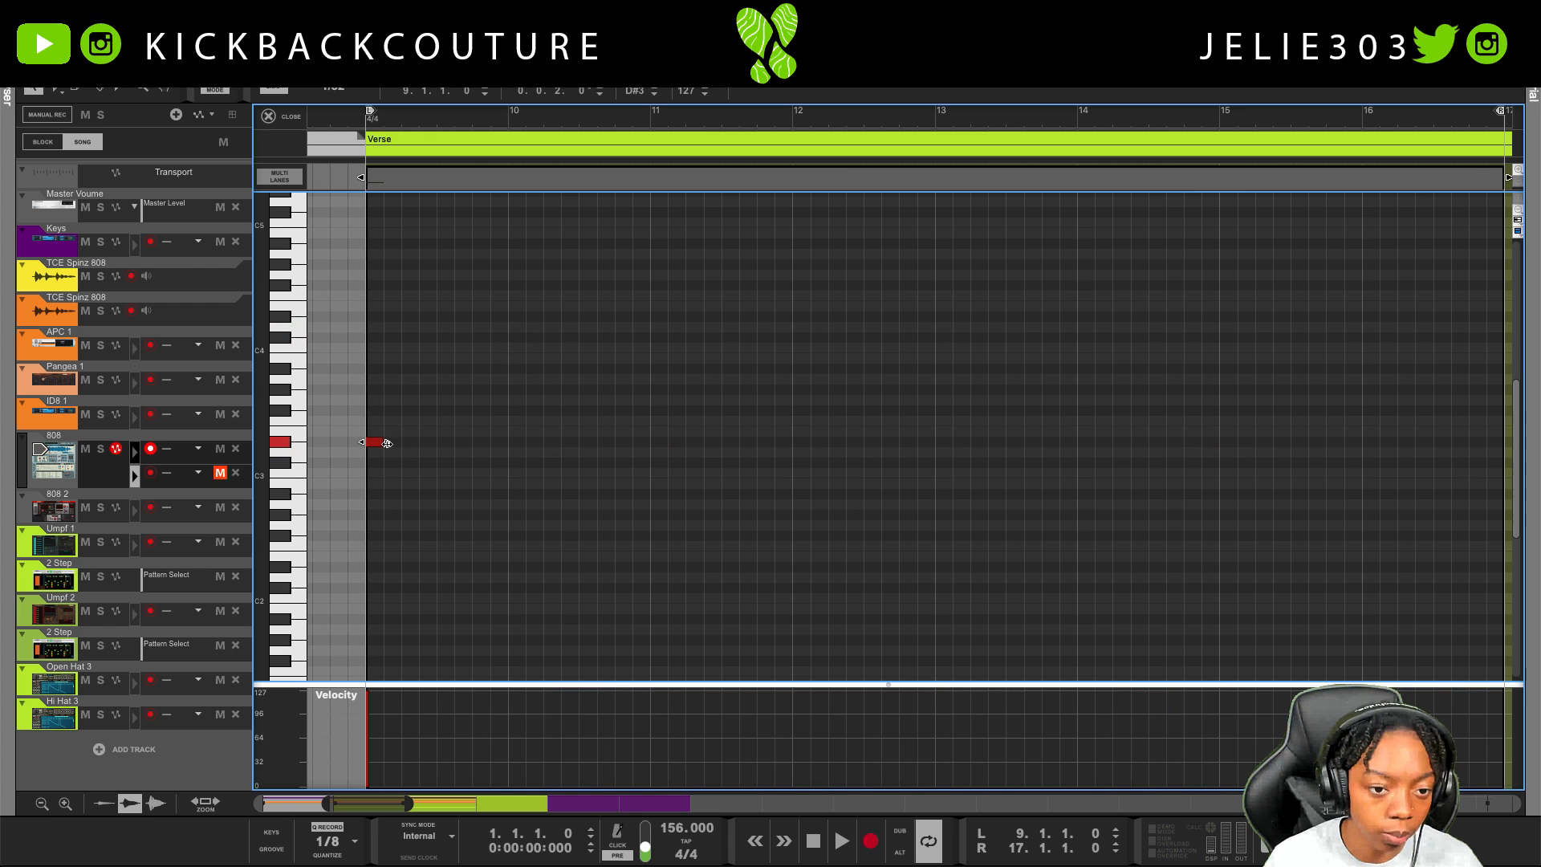
{"action": "left_click_drag", "start_coordinate": [387, 443], "coordinate": [494, 444]}
{"action": "left_click", "coordinate": [268, 116]}
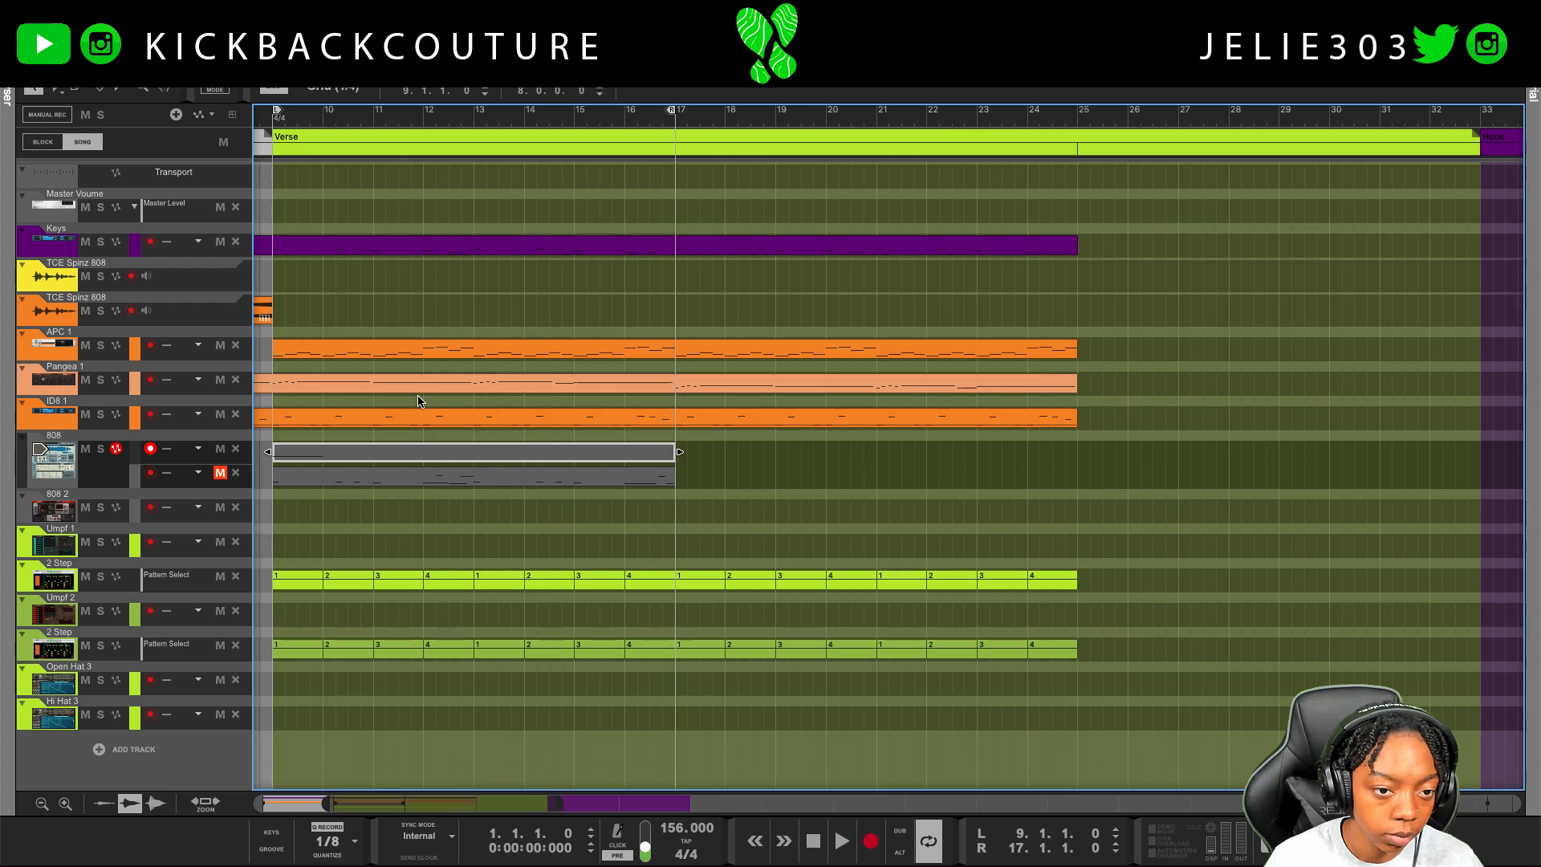
Bounce the single-note 808 clip in place to audio and delete the bounced audio clip
{"action": "right_click", "coordinate": [412, 454]}
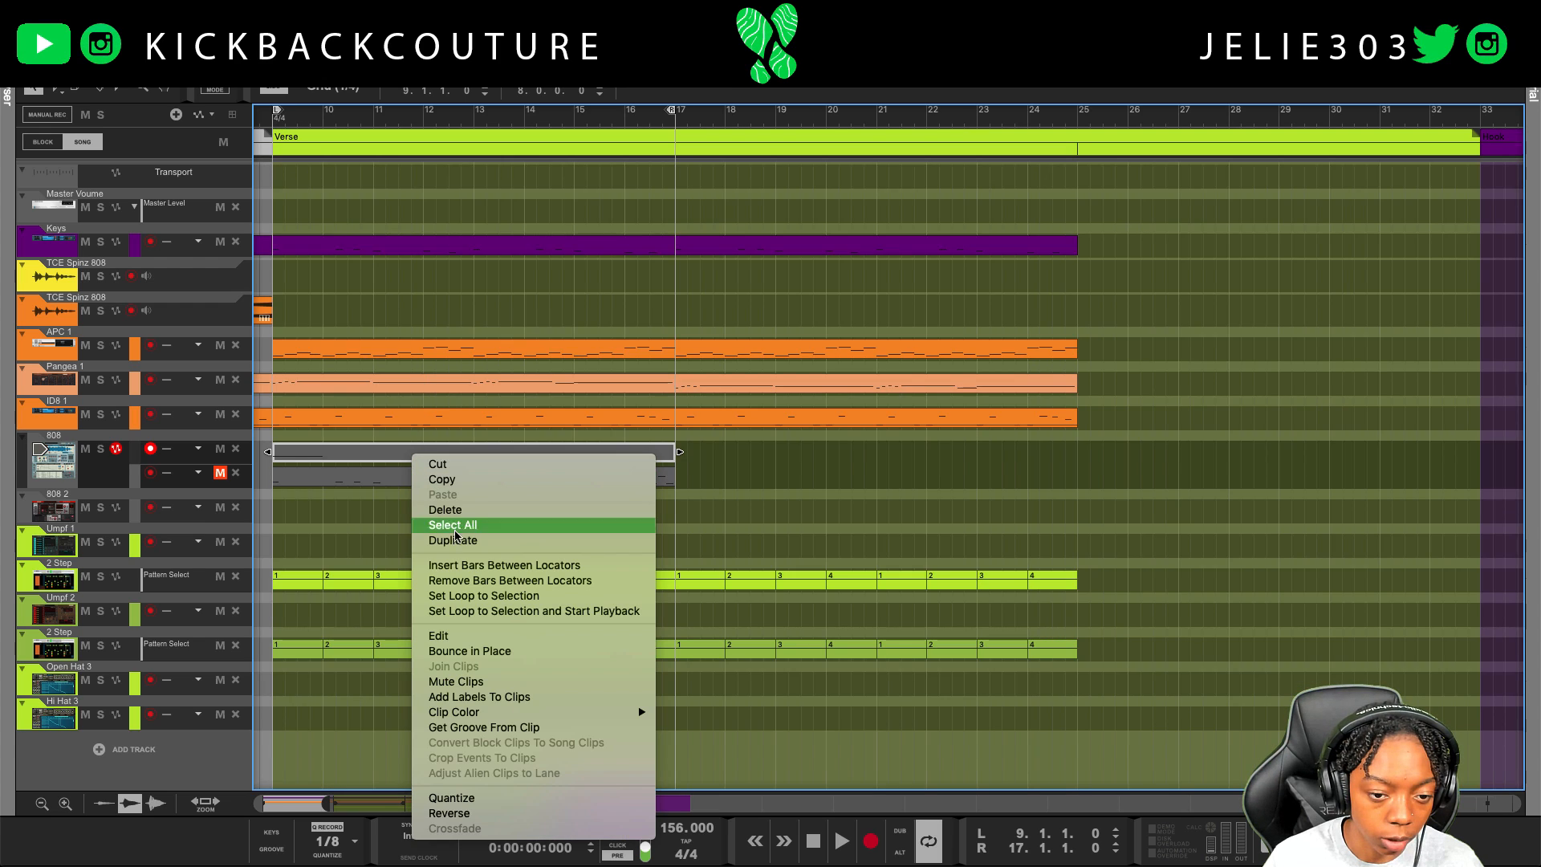
{"action": "left_click", "coordinate": [521, 654]}
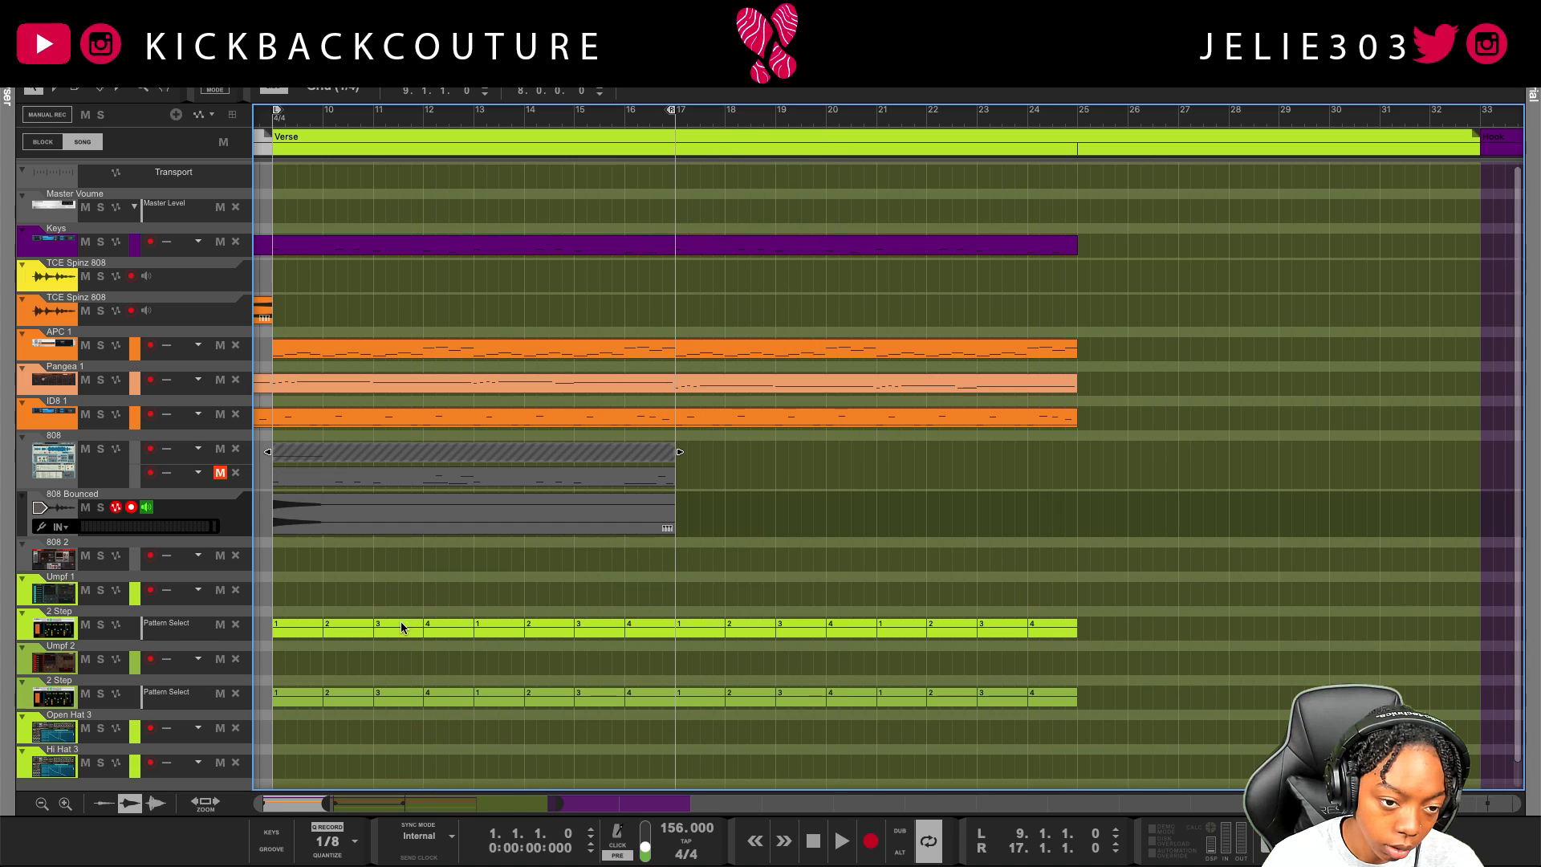
{"action": "left_click", "coordinate": [310, 523]}
{"action": "scroll", "coordinate": [310, 526], "scroll_direction": "left", "scroll_amount": 5}
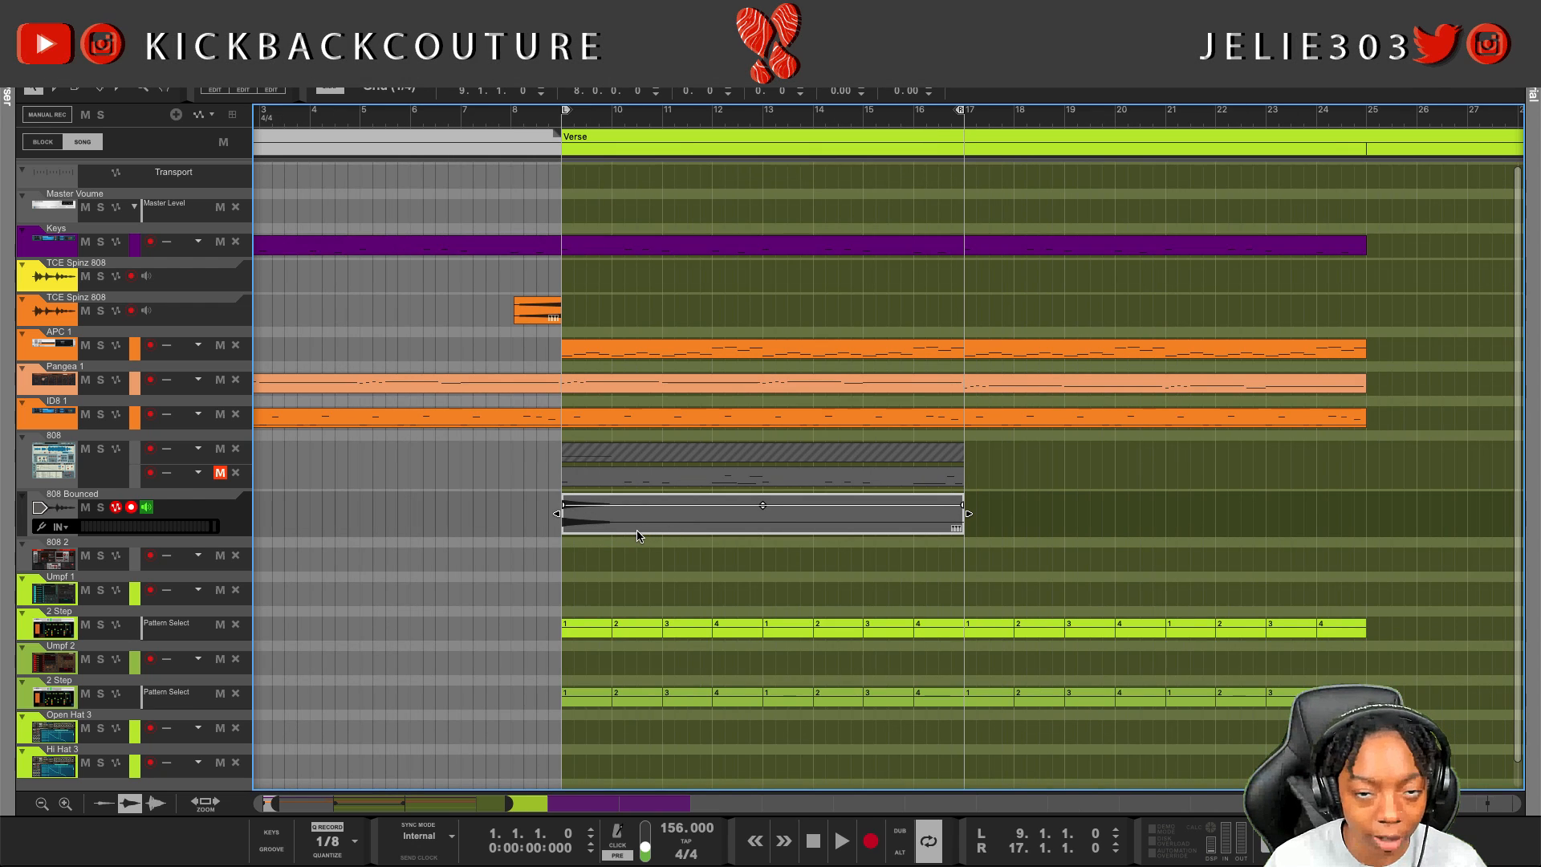
{"action": "key", "text": "Delete"}
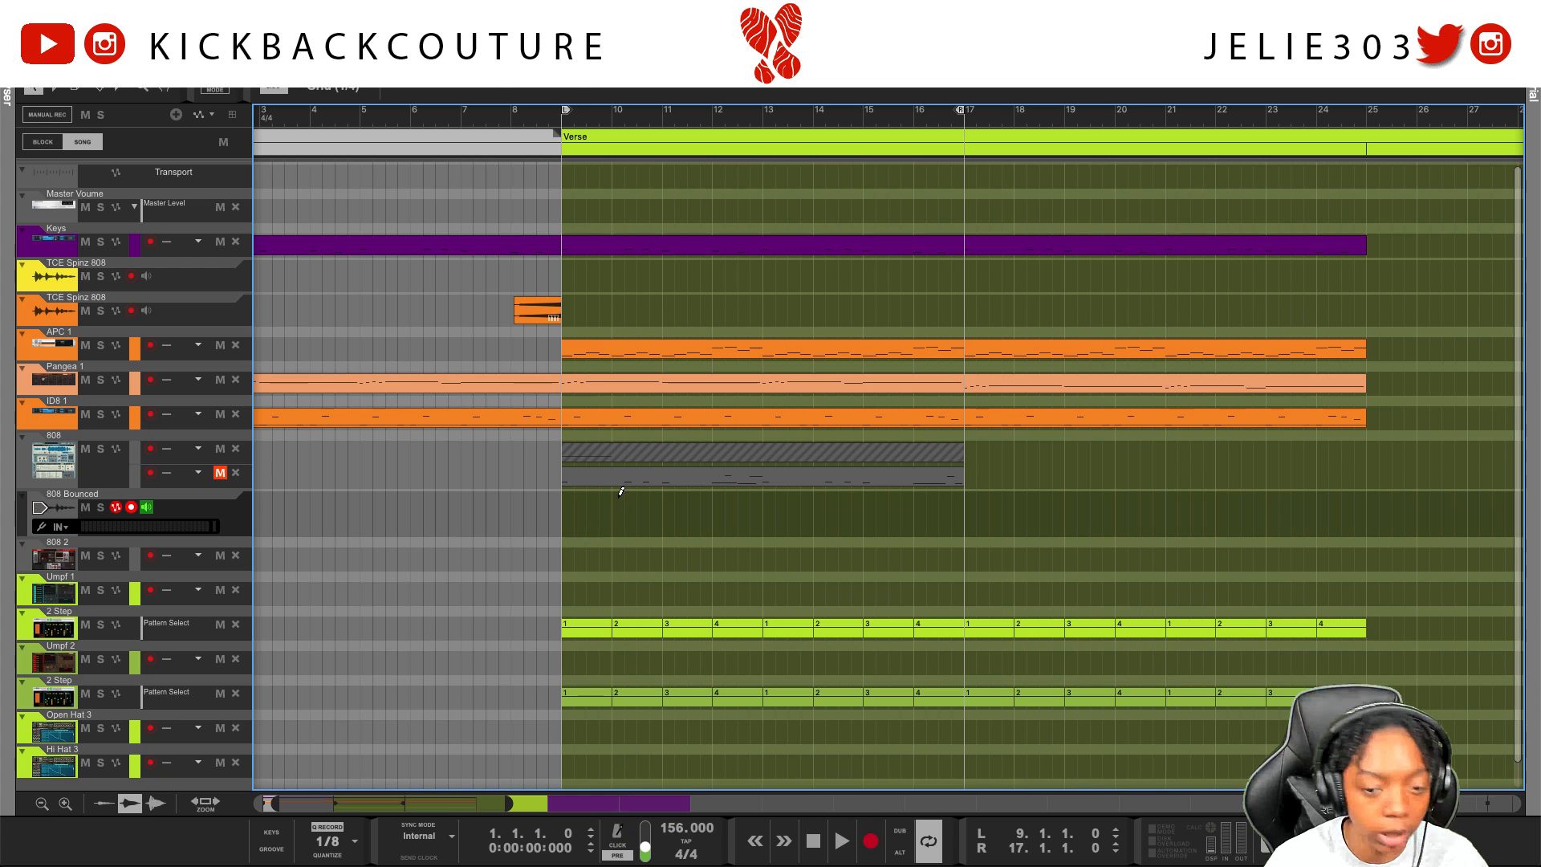
Undo the bounce, the note edits and the clip copy on the 808 track
{"action": "key", "text": "super+z"}
{"action": "key", "text": "super+z"}
{"action": "key", "text": "super+e"}
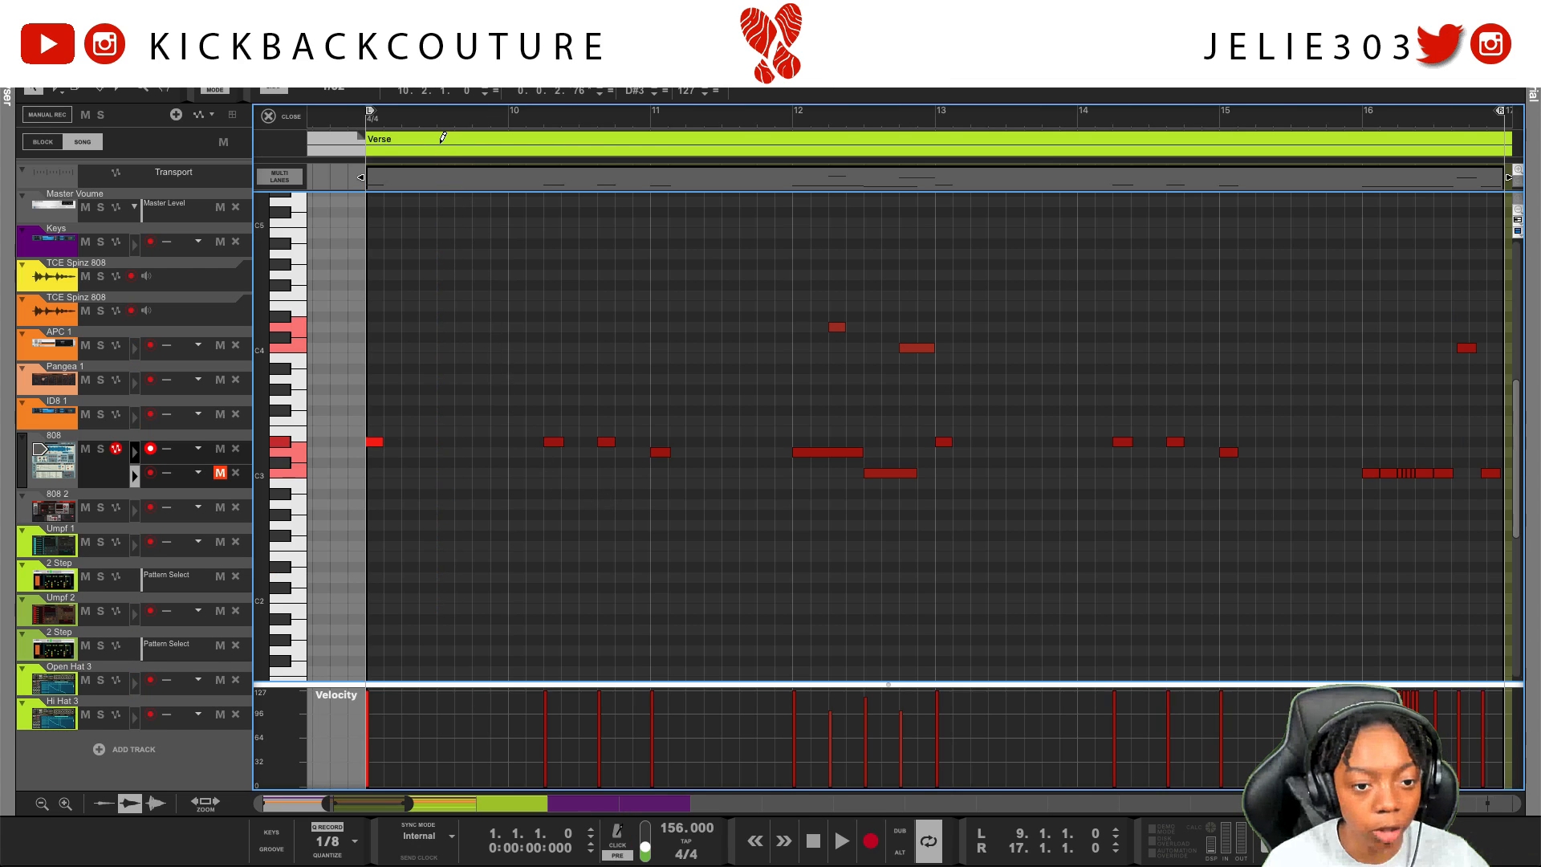
{"action": "key", "text": "super+e"}
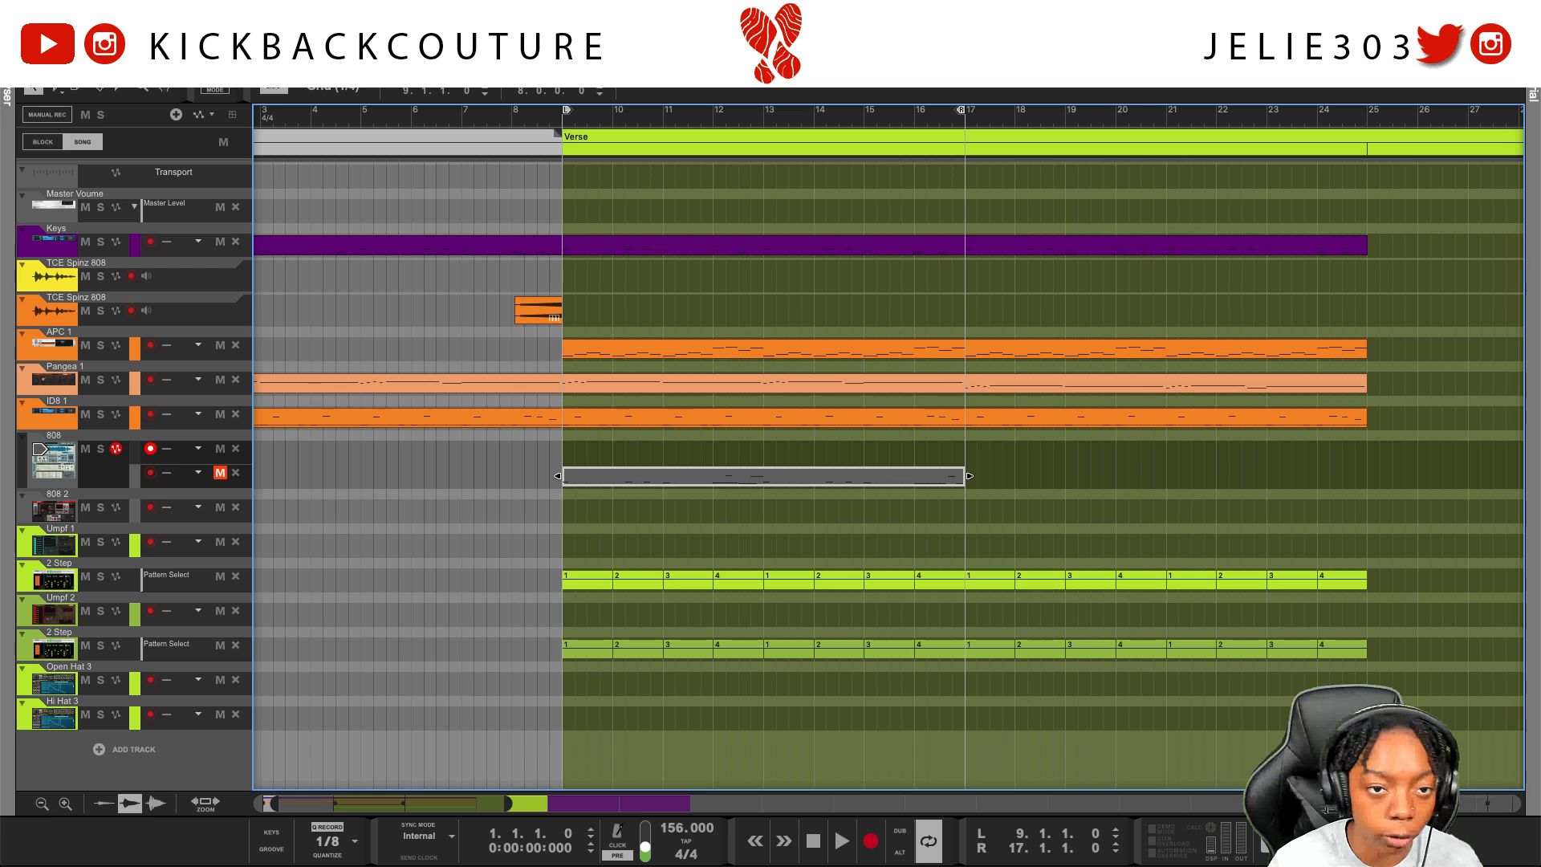
Reverse TCE Spinz 808.wav in the sample editor of the 808 track's Grain device and save it
{"action": "left_click_drag", "start_coordinate": [484, 117], "coordinate": [579, 634]}
{"action": "scroll", "coordinate": [530, 386], "scroll_direction": "up", "scroll_amount": 2}
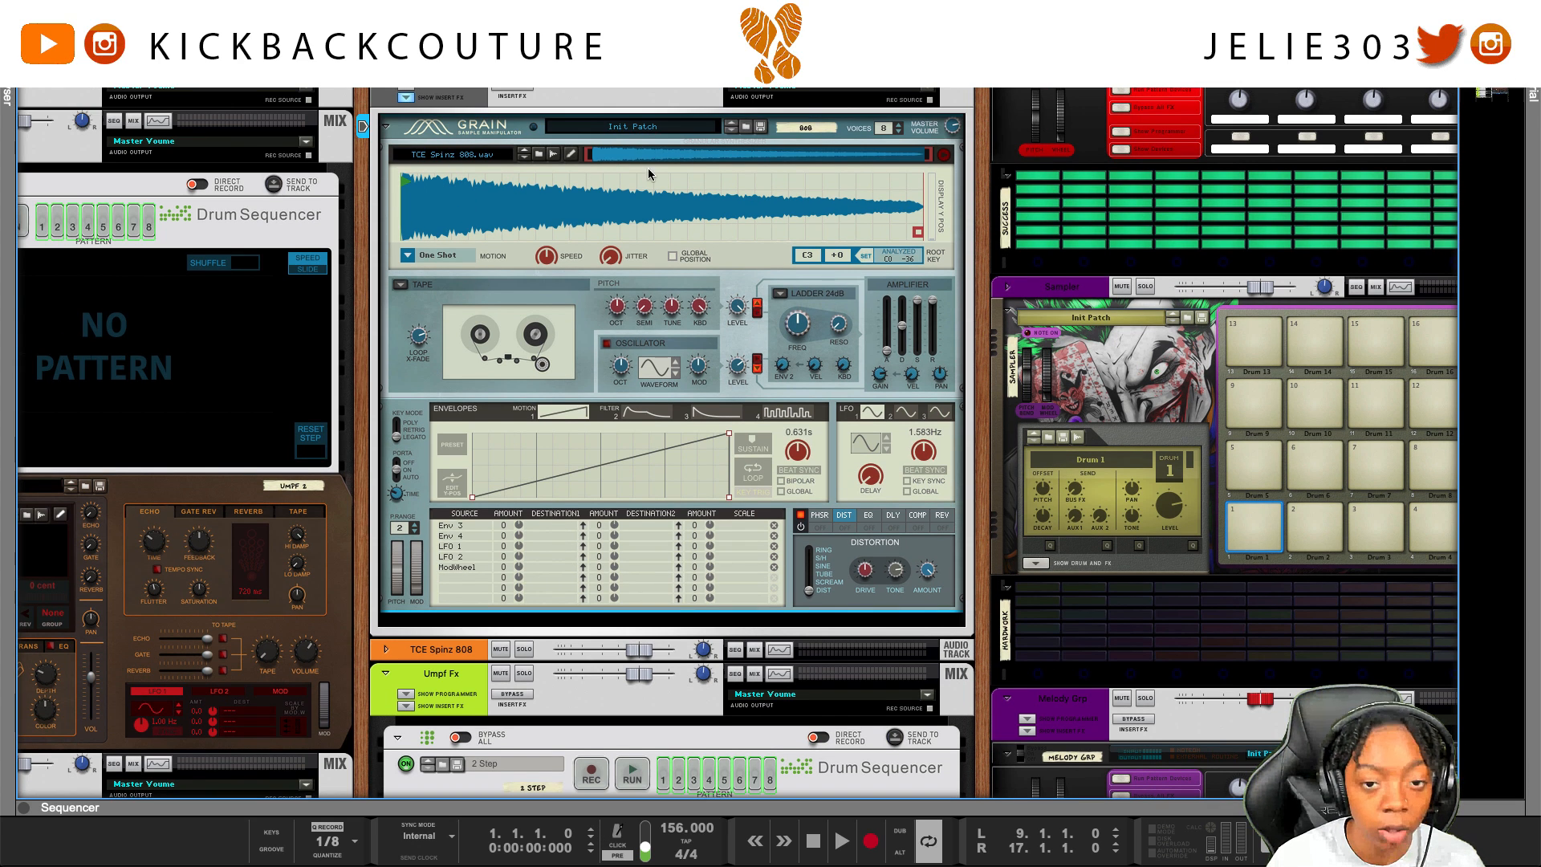
{"action": "left_click", "coordinate": [570, 155]}
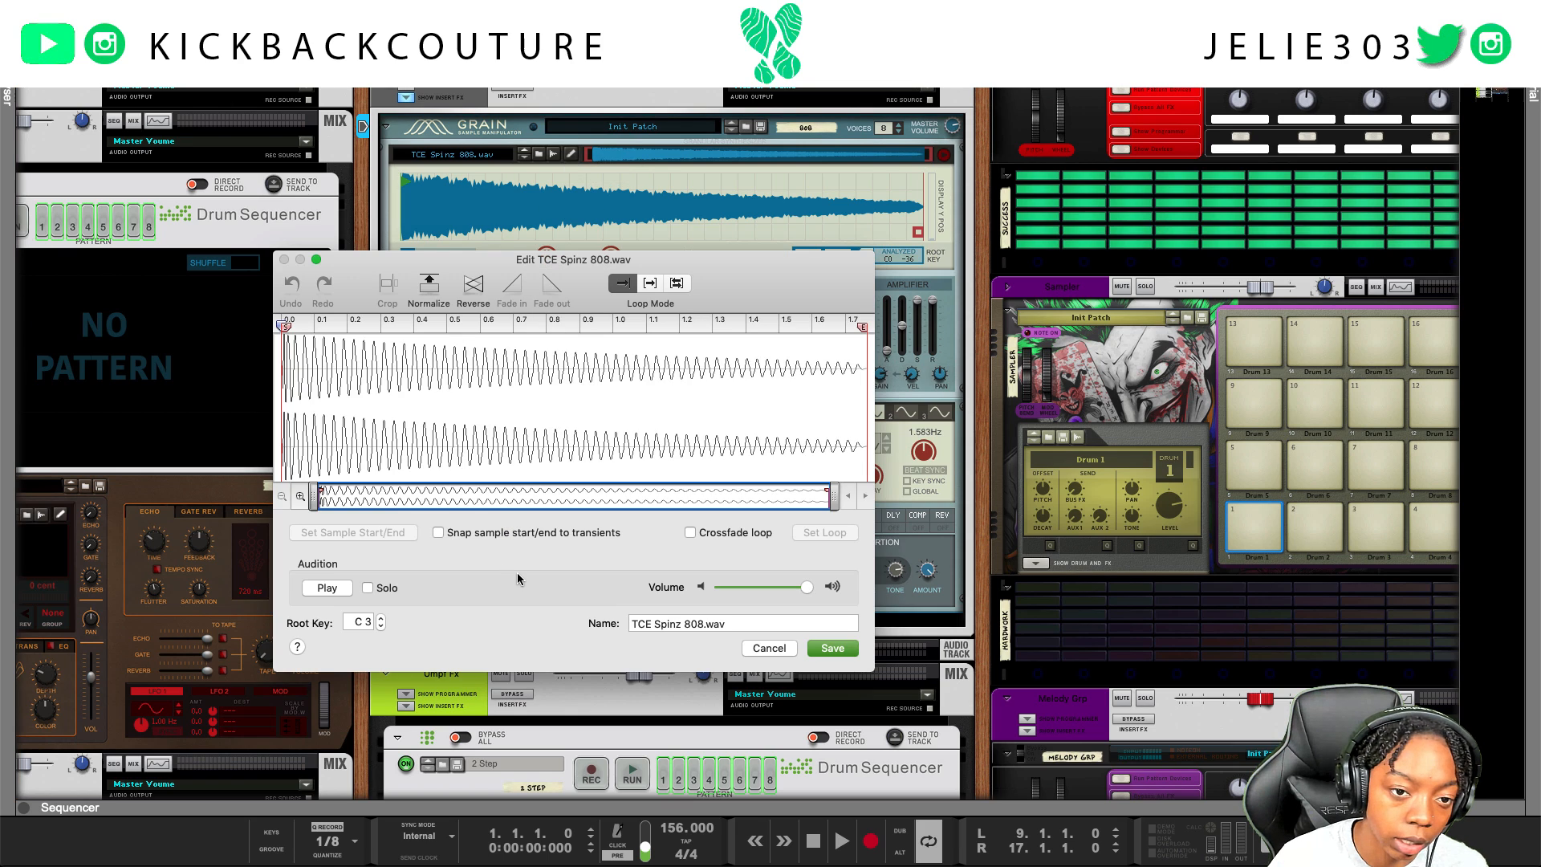
{"action": "left_click", "coordinate": [474, 291]}
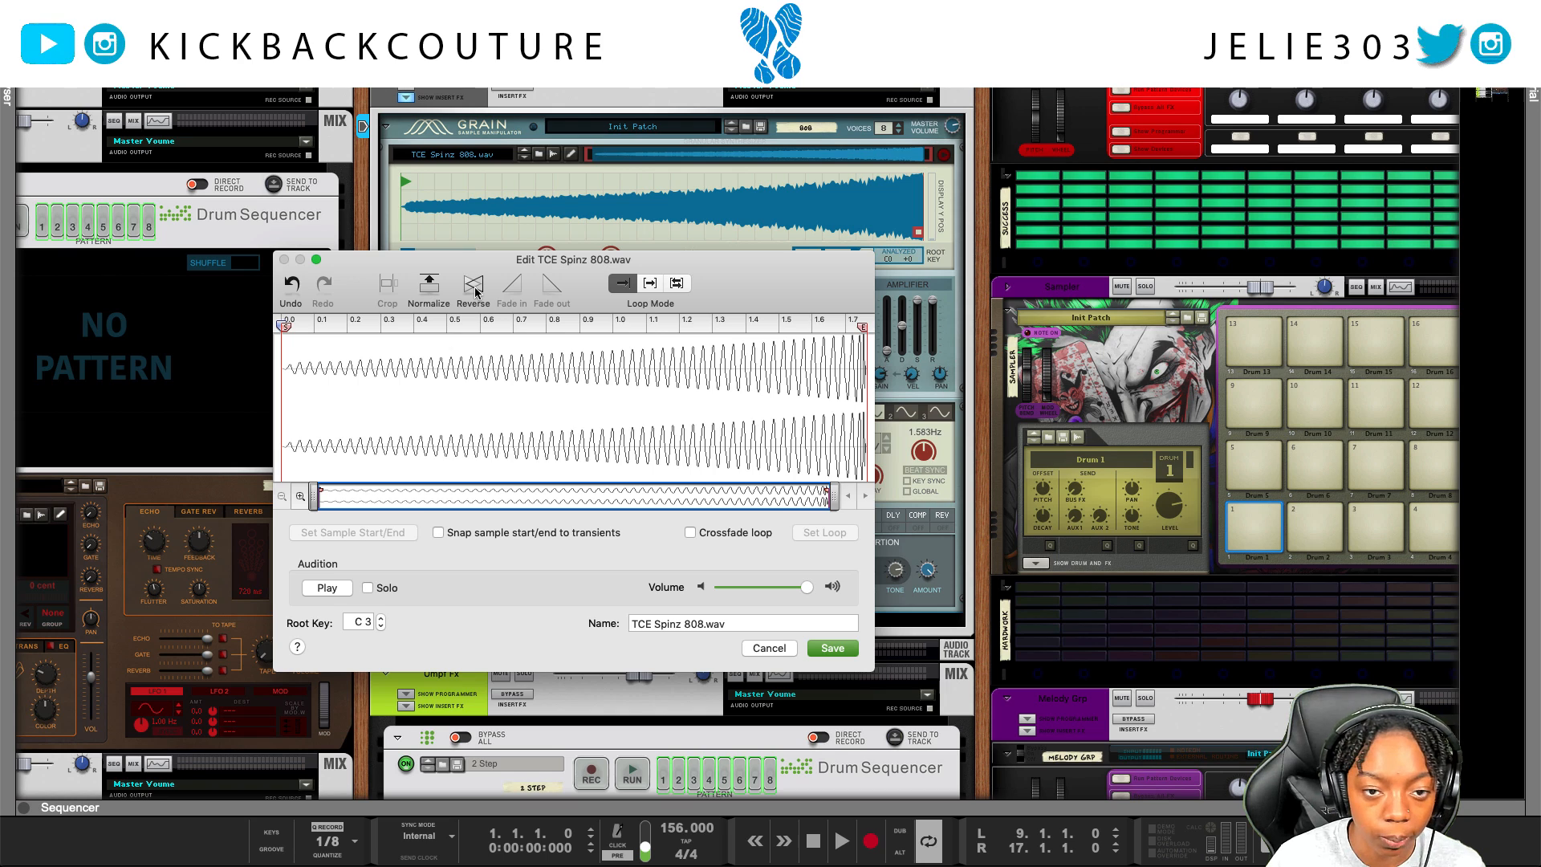
{"action": "left_click", "coordinate": [836, 652]}
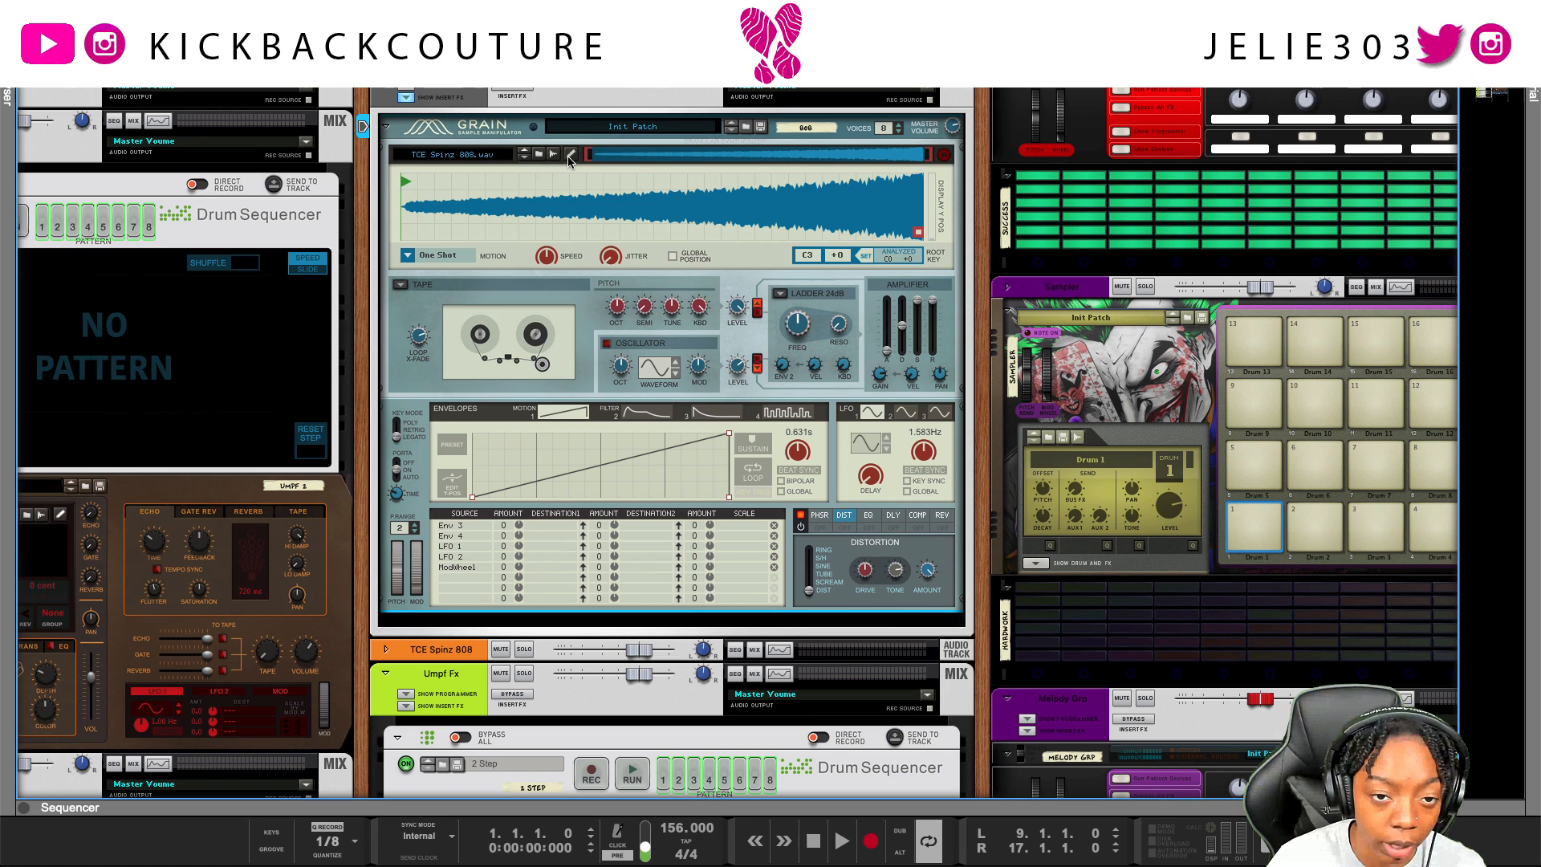
Duplicate the 808 mix channel together with its Grain device holding the reversed sample
{"action": "left_click", "coordinate": [437, 79]}
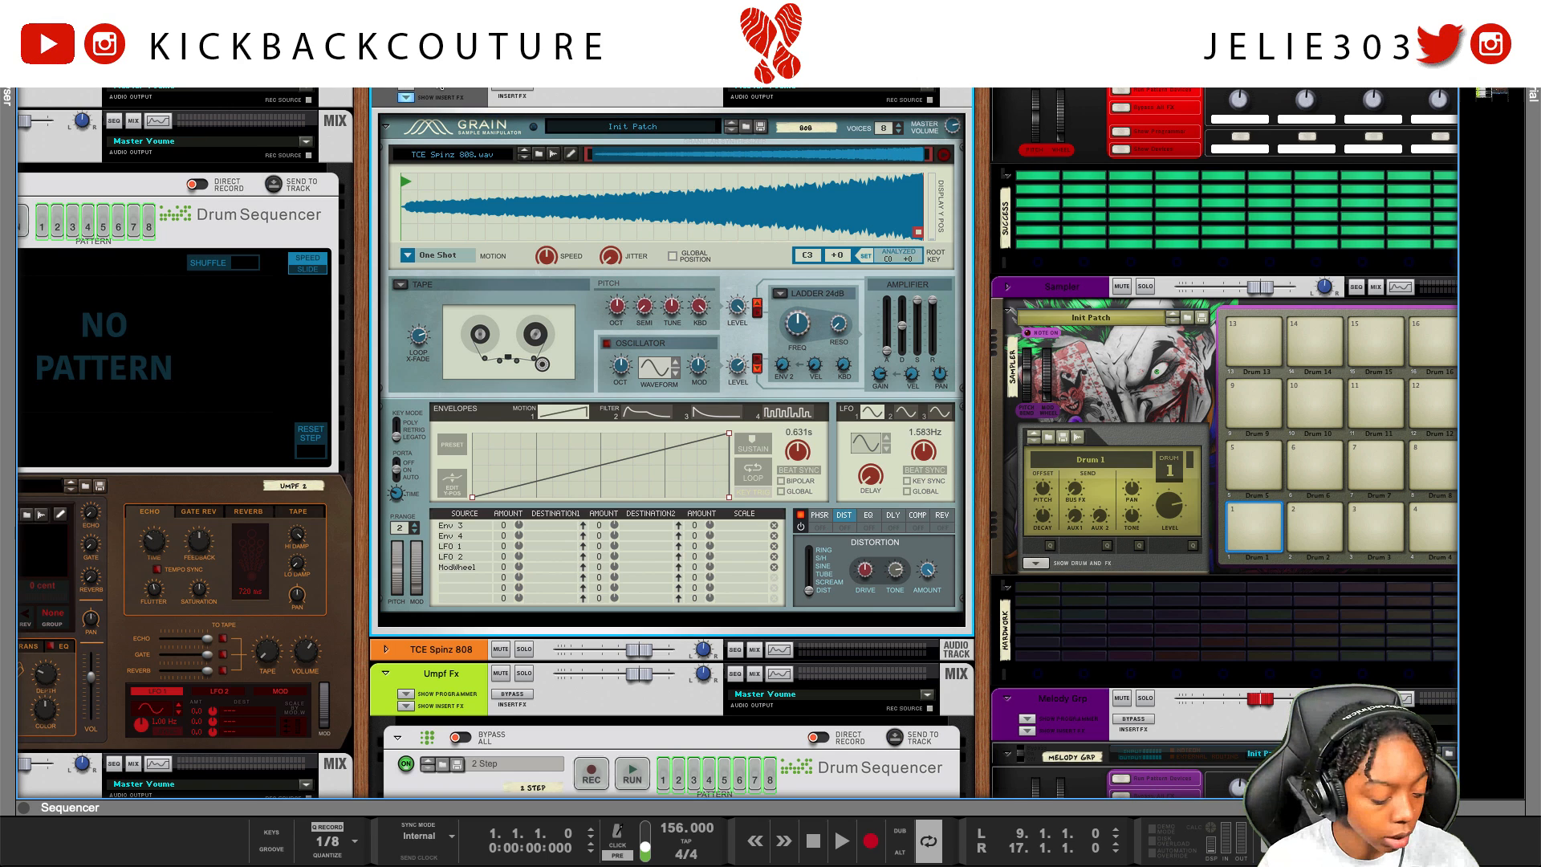
{"action": "key", "text": "ctrl+d"}
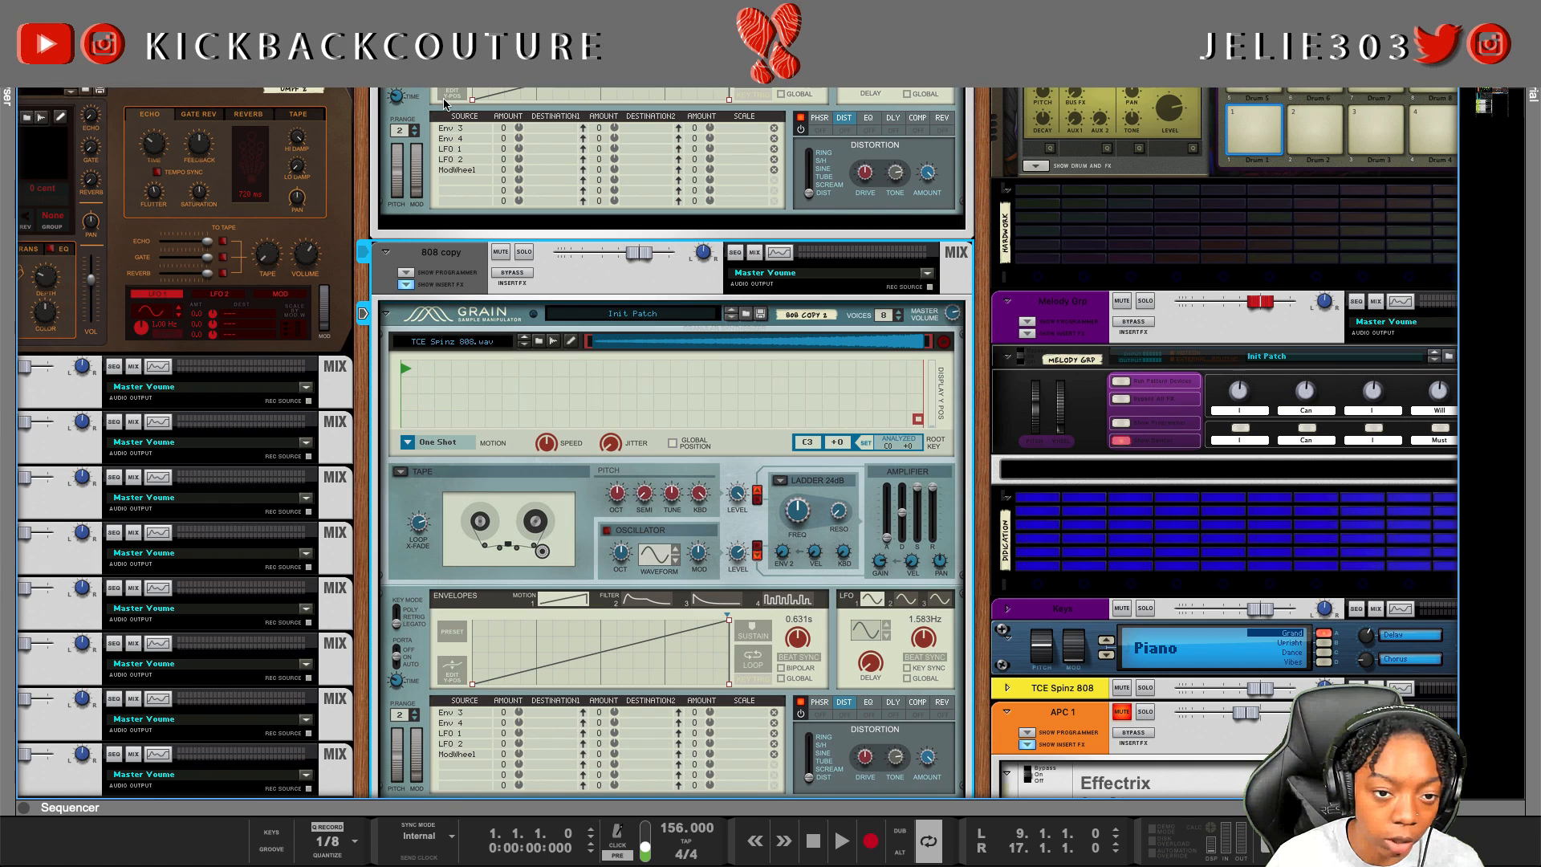
{"action": "scroll", "coordinate": [495, 203], "scroll_direction": "up", "scroll_amount": 10}
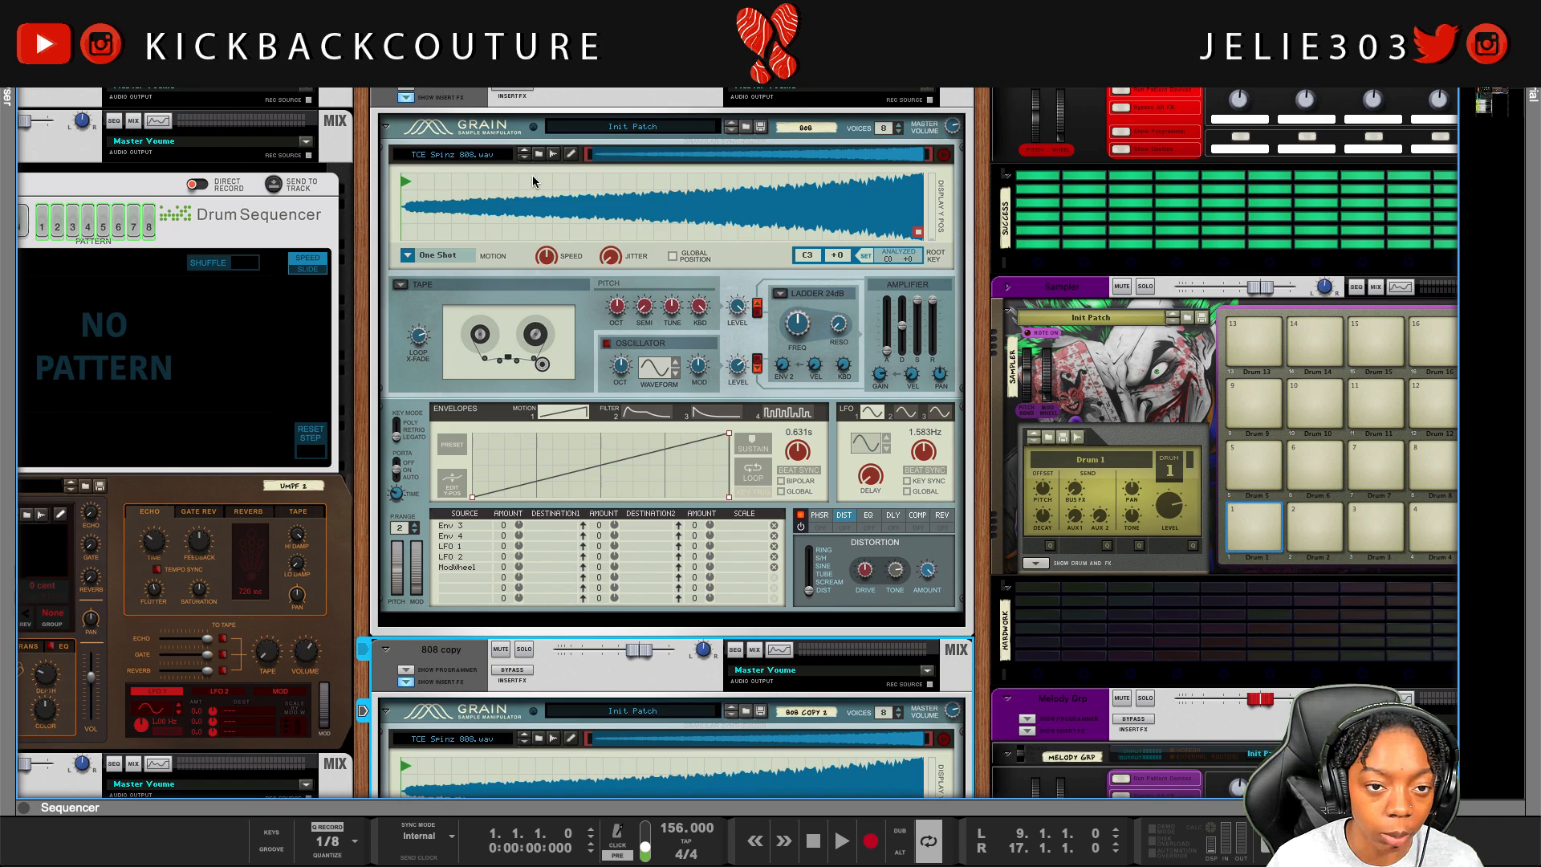
Reverse the sample in the original 808 Grain back to forward playback and save the change only in 808
{"action": "left_click", "coordinate": [572, 154]}
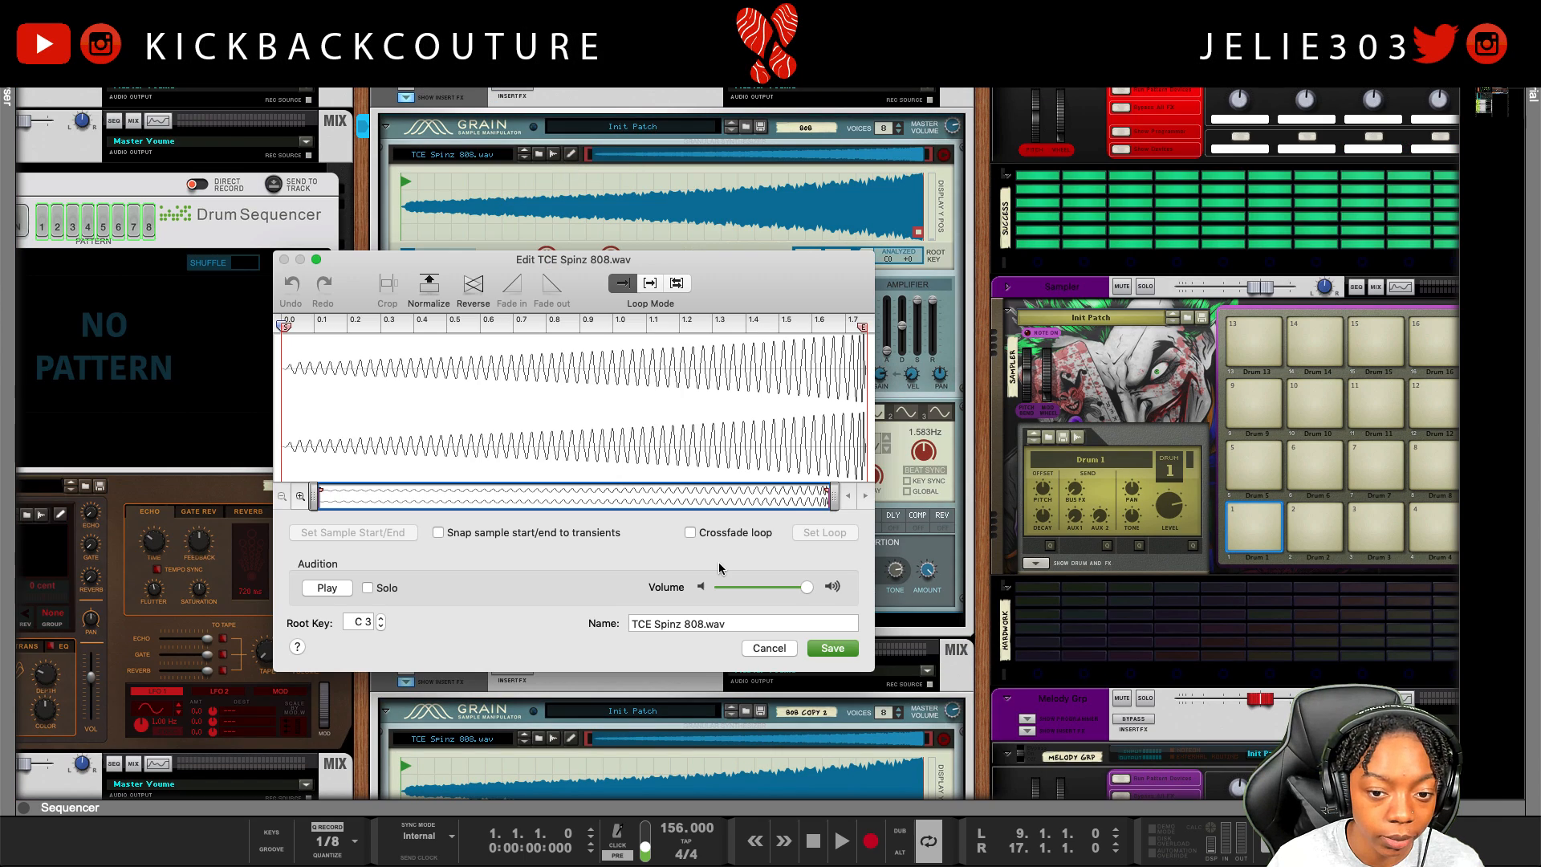
{"action": "left_click", "coordinate": [484, 299]}
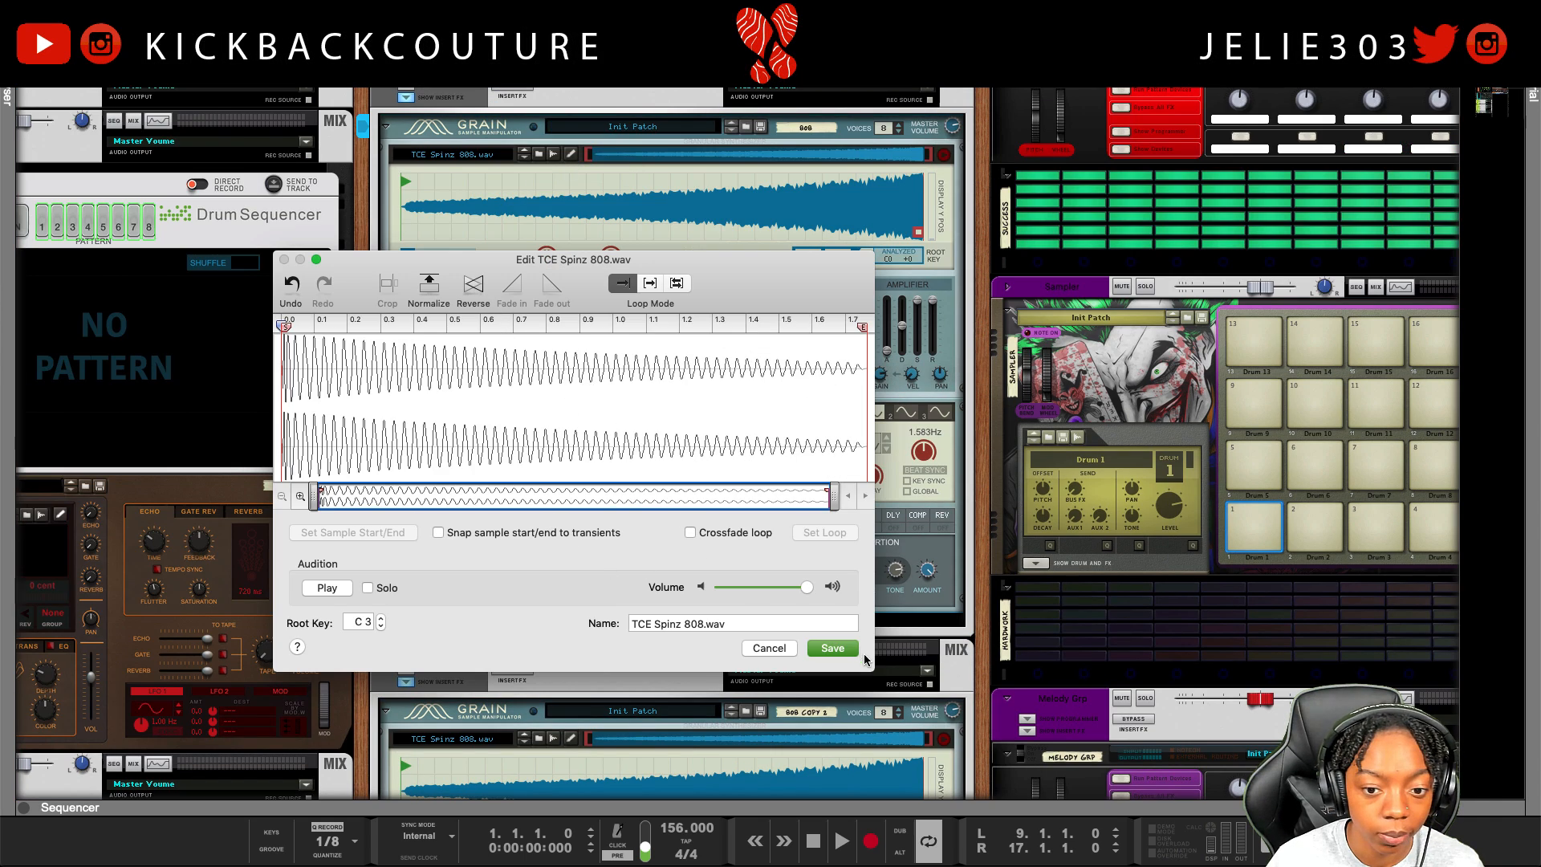
{"action": "left_click", "coordinate": [832, 648]}
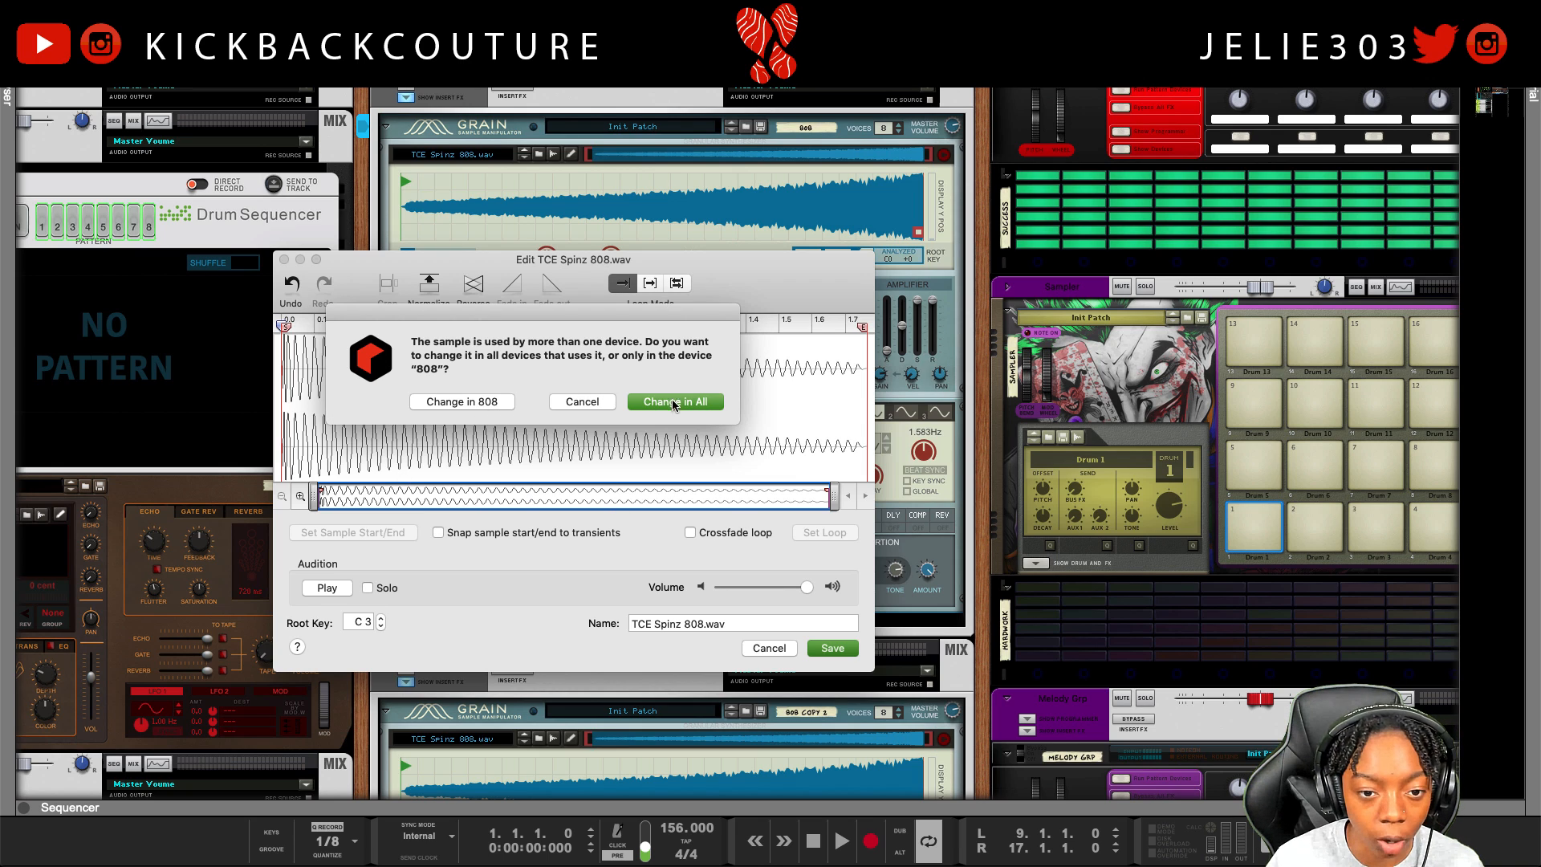
{"action": "left_click", "coordinate": [472, 403]}
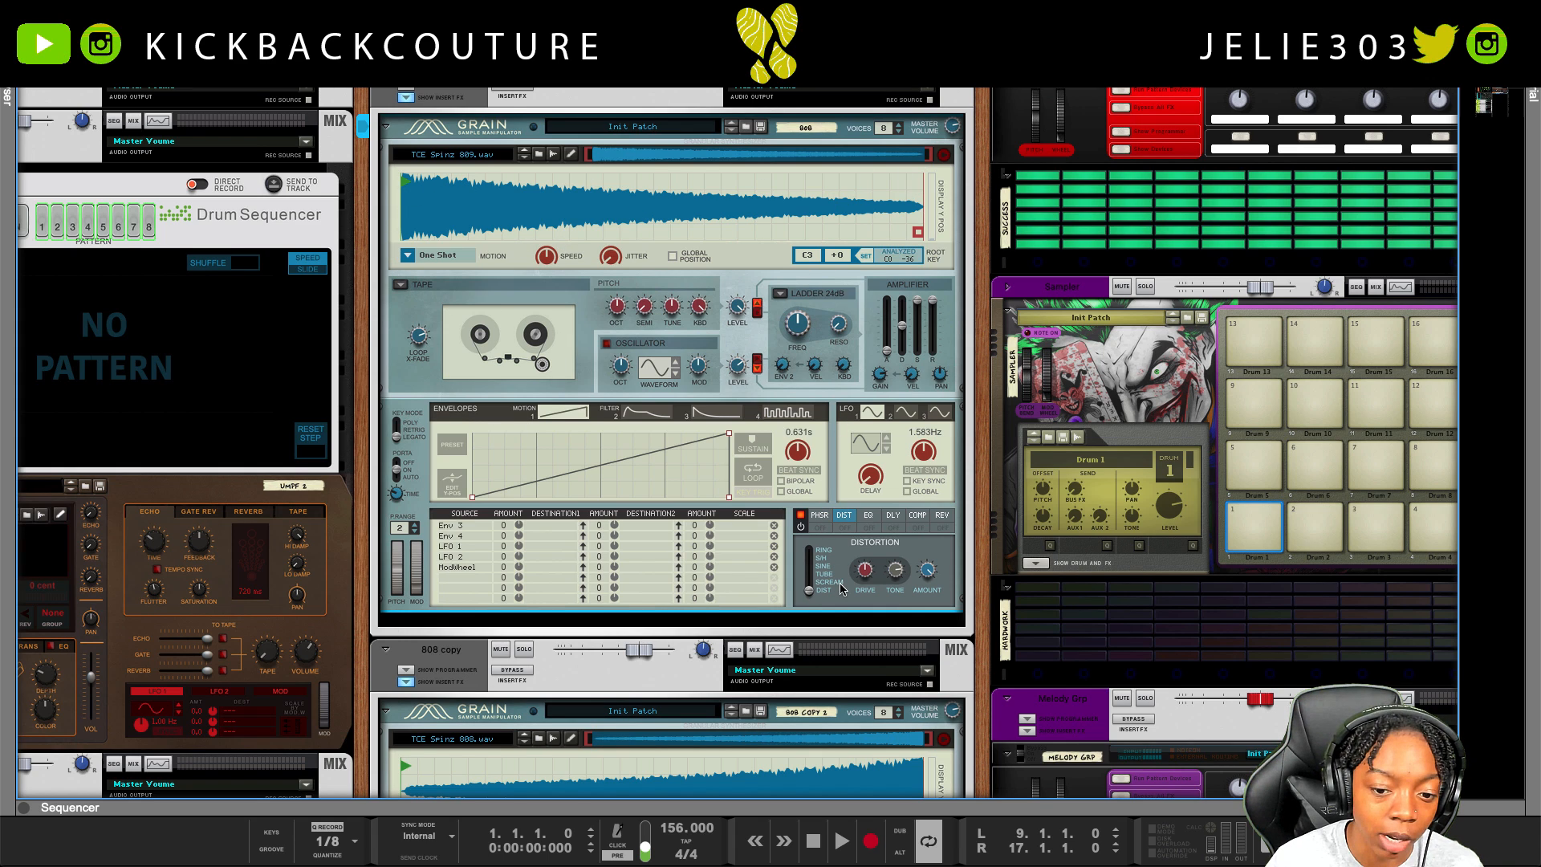
{"action": "scroll", "coordinate": [840, 589], "scroll_direction": "down", "scroll_amount": 8}
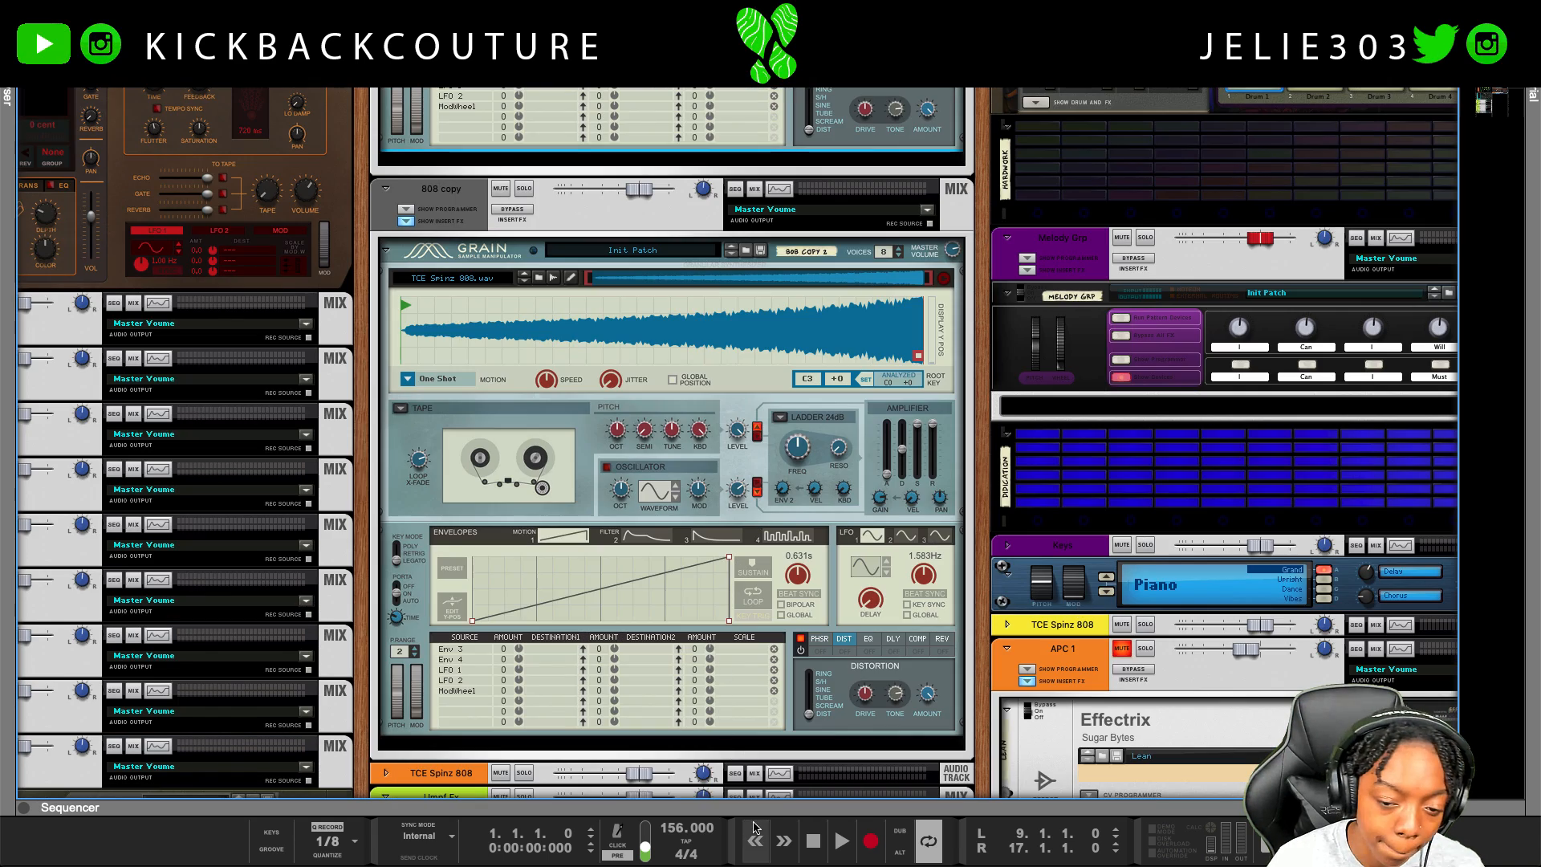
{"action": "left_click_drag", "start_coordinate": [758, 812], "coordinate": [758, 646]}
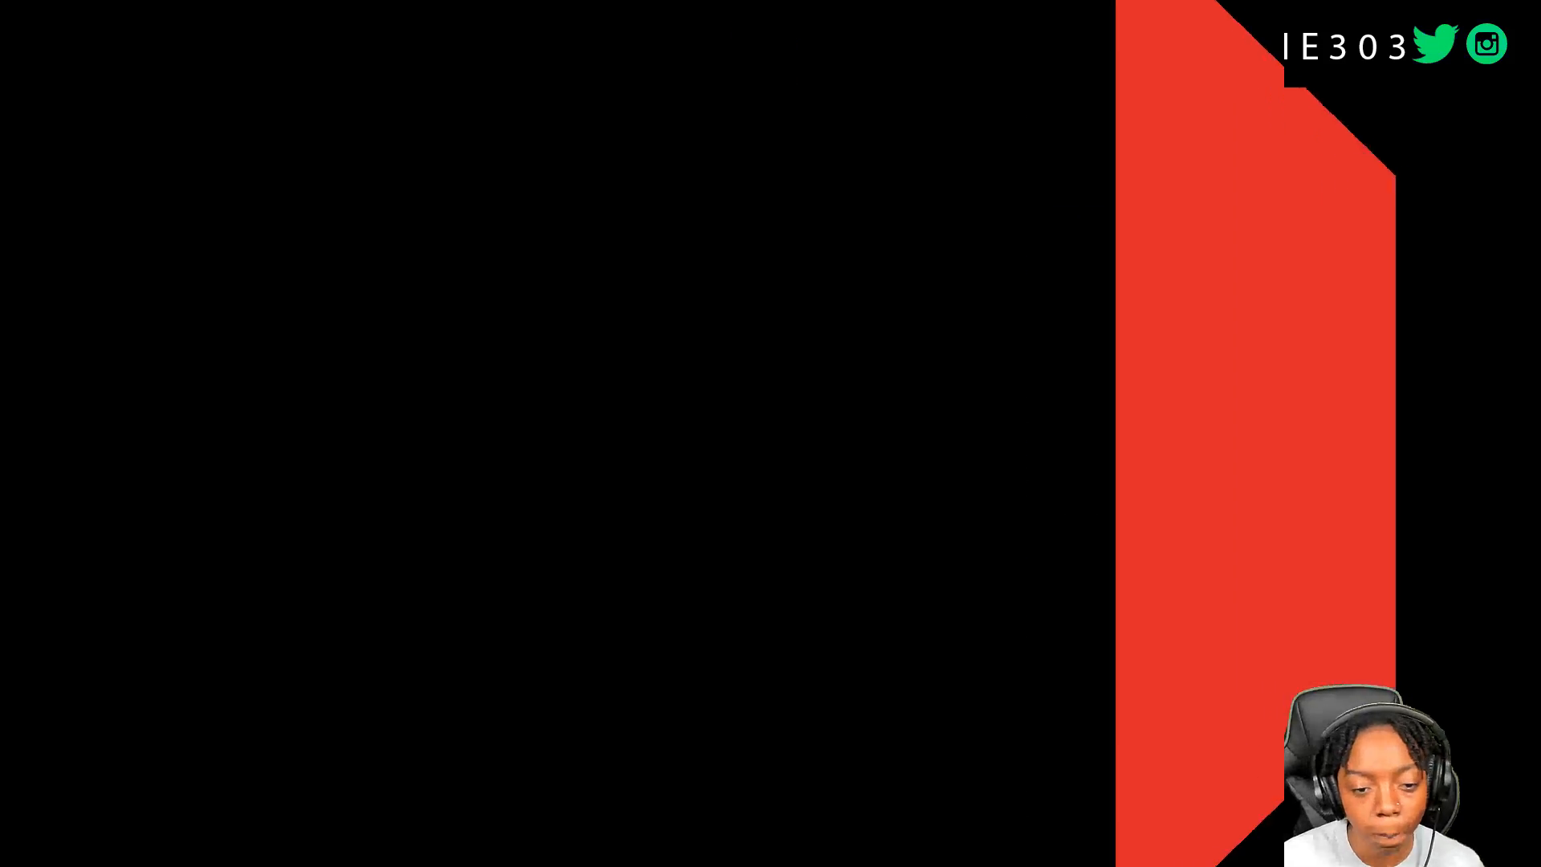